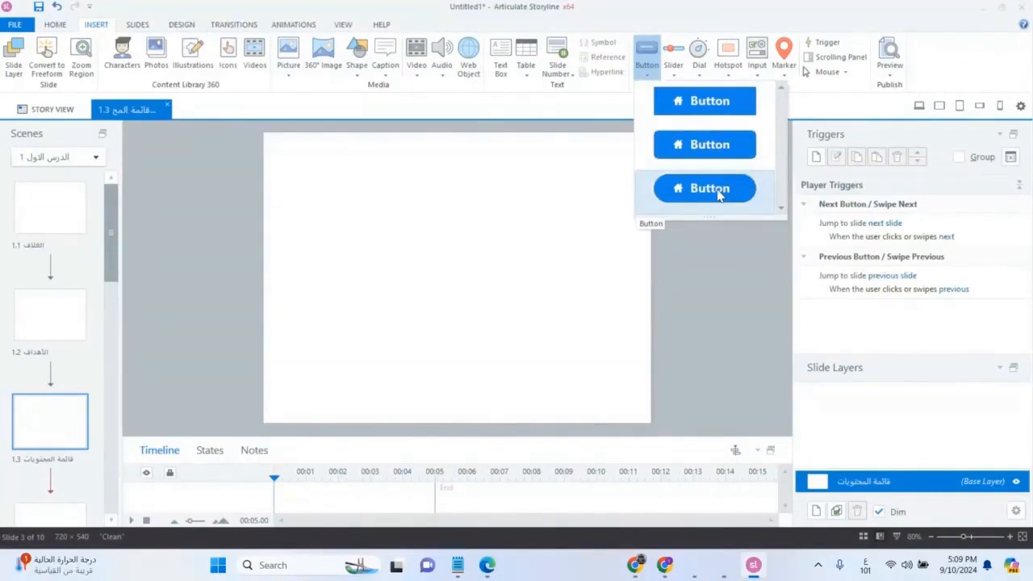
Insert a pill-shaped button about 330 px wide and 70 px high in the upper middle of the contents slide
click(717, 190)
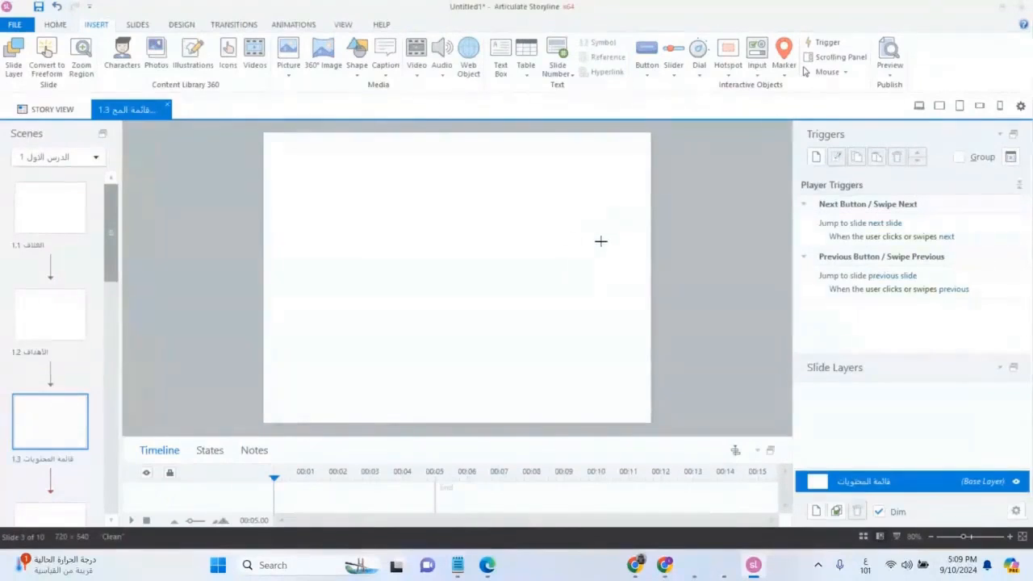
mouse_move(600, 207)
mouse_down()
mouse_move(441, 237)
mouse_move(426, 258)
mouse_up()
mouse_move(531, 235)
mouse_down()
mouse_move(440, 234)
mouse_move(515, 232)
mouse_up()
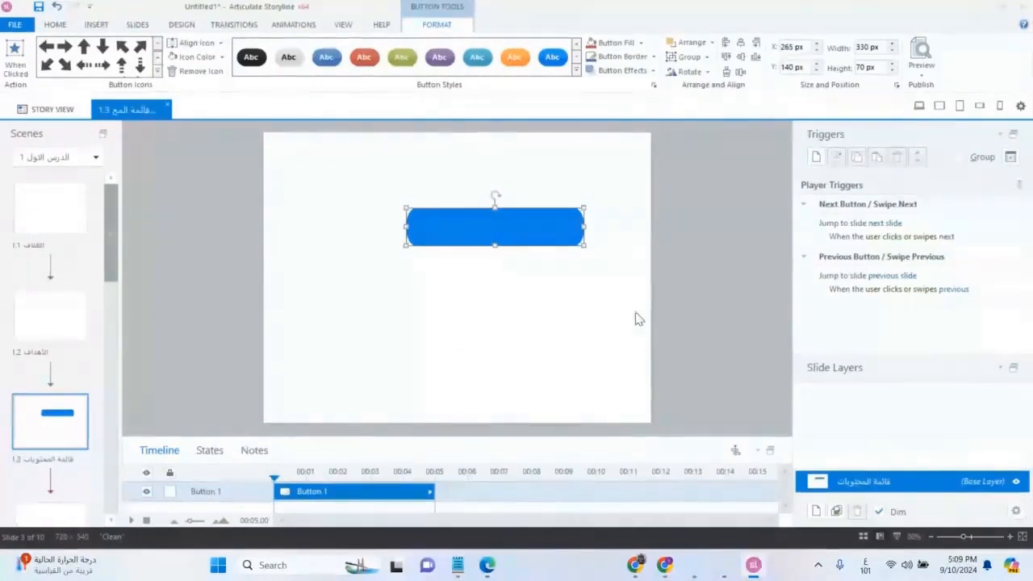
Duplicate the button three times into a column of four and reduce the height of all four together
drag(502, 232, 485, 376)
key(ctrl+d)
key(ctrl+d)
key(ctrl+d)
drag(628, 200, 390, 412)
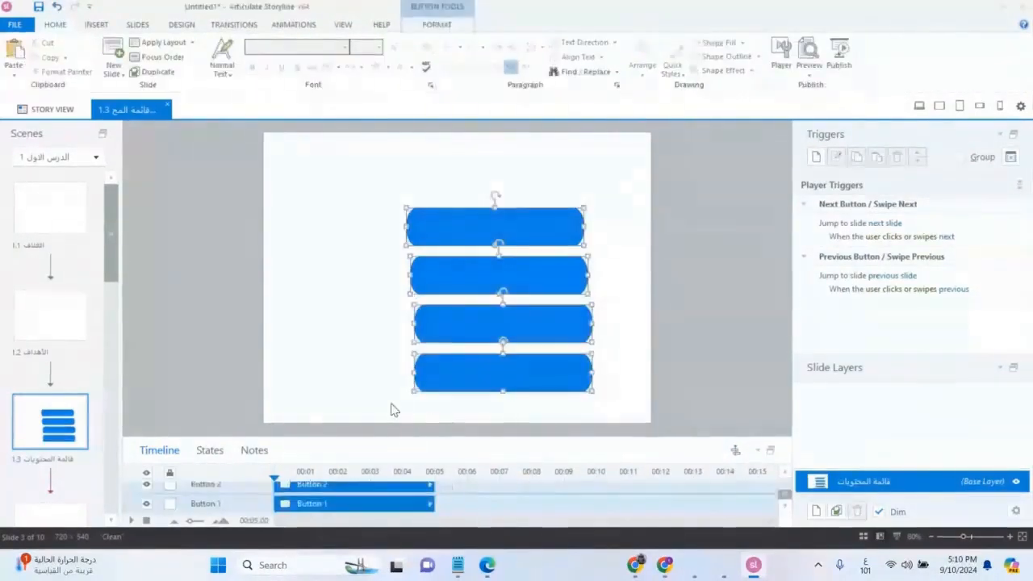
drag(502, 394, 500, 378)
Move the lower three buttons up closer together, staggering them sideways so that they are out of line
drag(610, 255, 401, 300)
drag(541, 263, 488, 247)
drag(521, 316, 537, 283)
drag(504, 368, 452, 315)
click(338, 352)
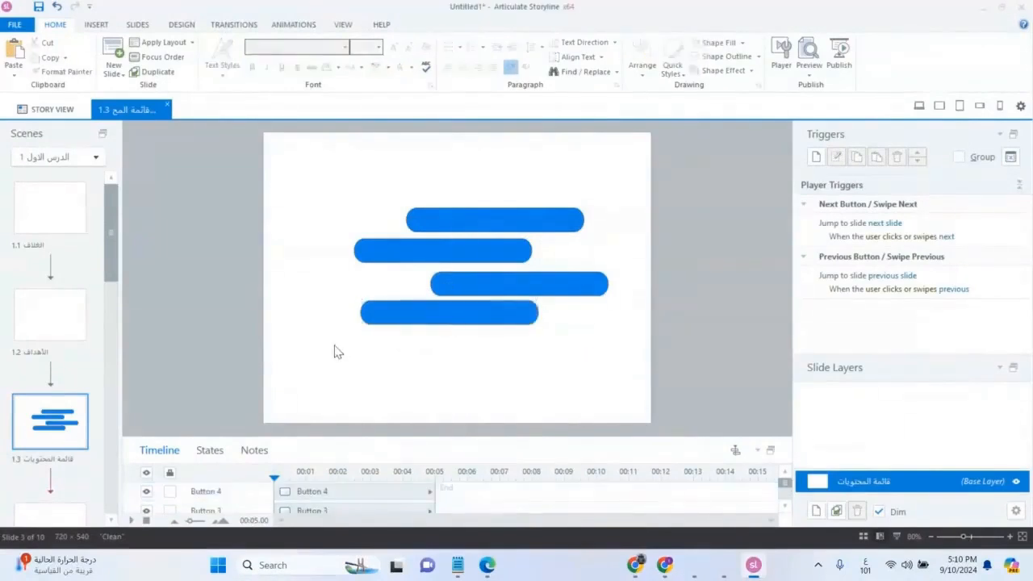
Duplicate the lower three buttons and place the copies beneath them to make seven staggered buttons
drag(376, 357, 555, 244)
drag(619, 357, 264, 235)
key(ctrl+d)
drag(470, 276, 454, 377)
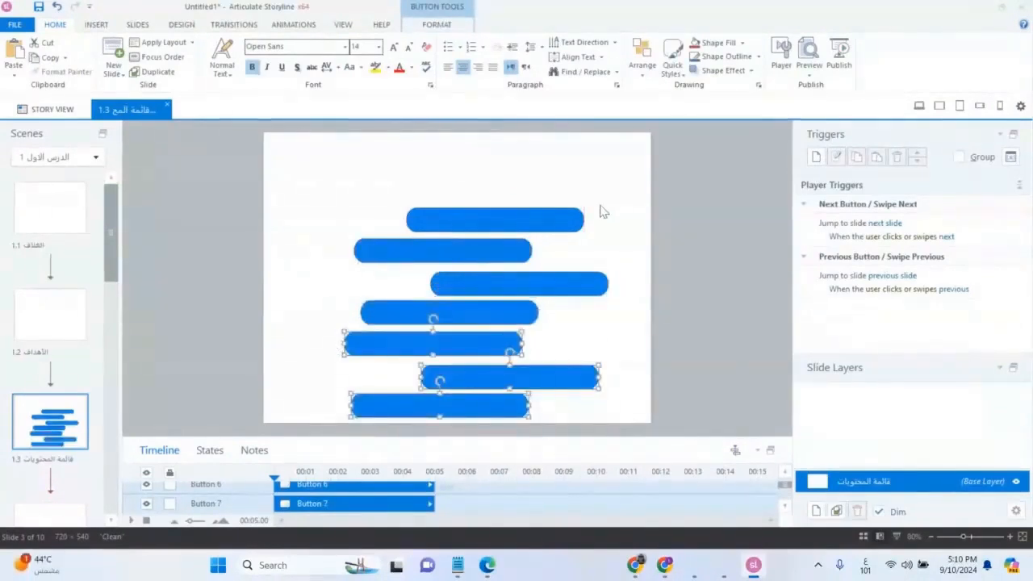
Align all seven buttons to each other with Align Center and move the stack up and slightly left on the slide
click(654, 207)
drag(722, 202, 249, 437)
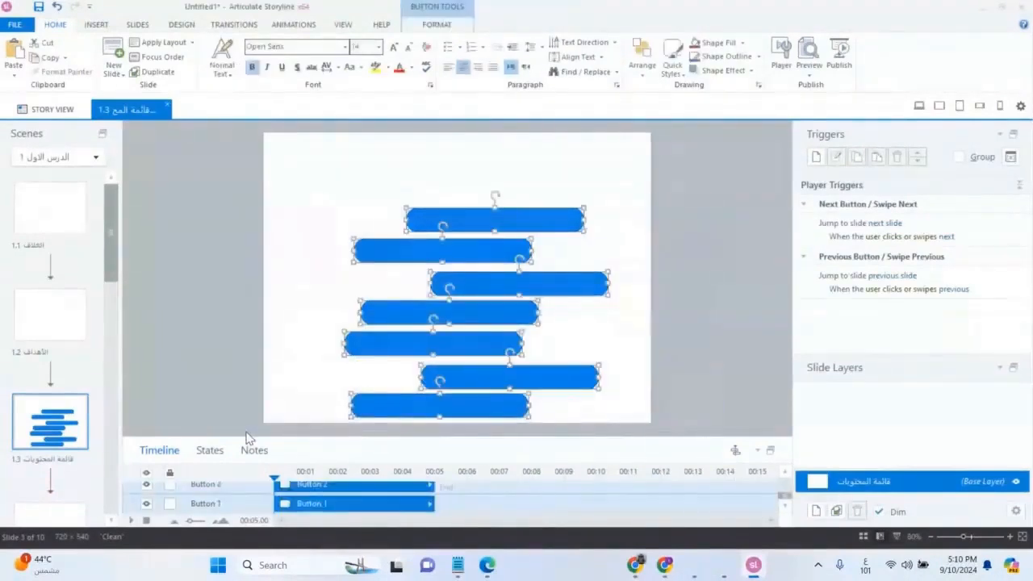
click(326, 285)
key(ctrl+a)
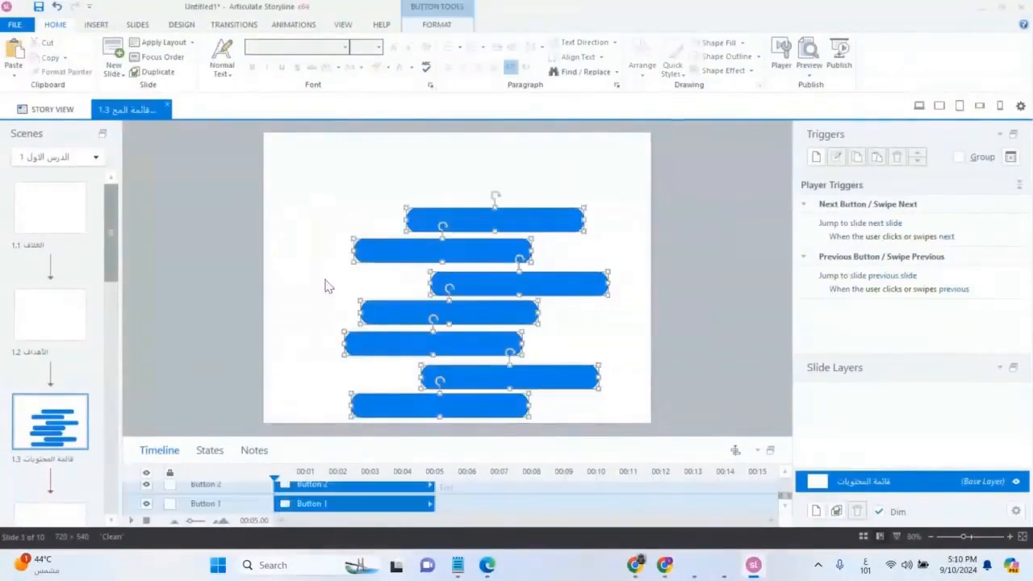
click(211, 307)
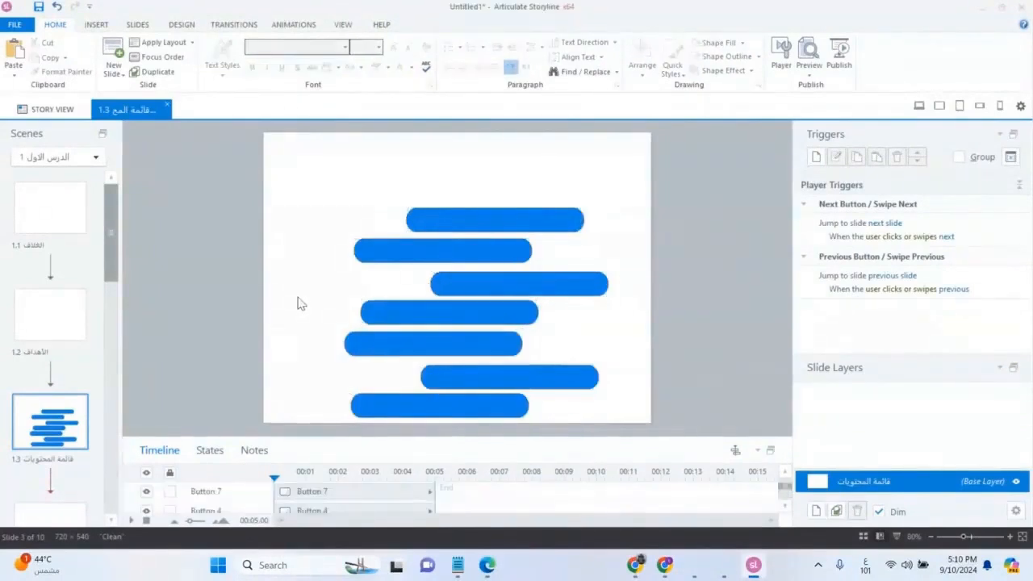
key(ctrl+a)
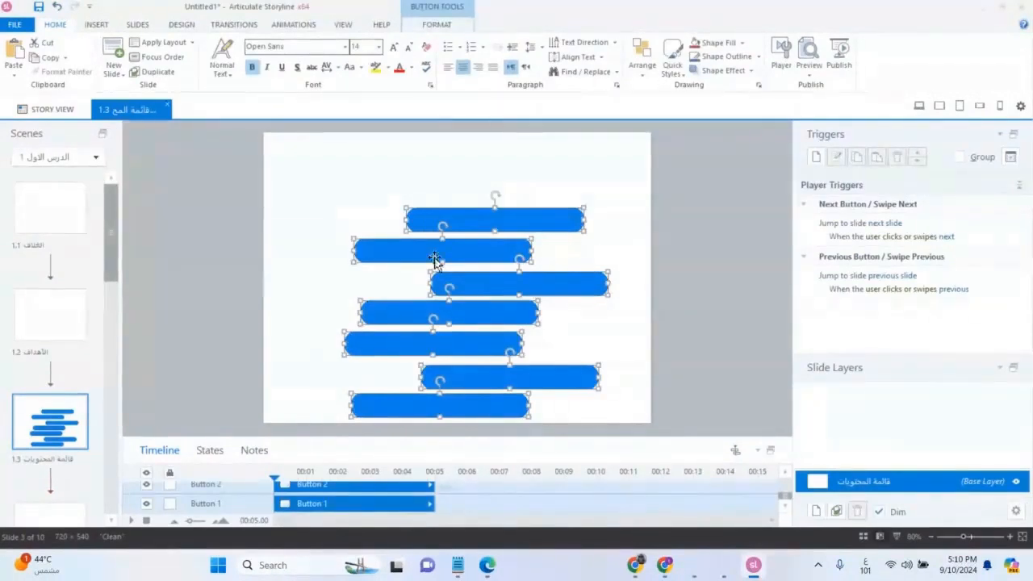
click(645, 79)
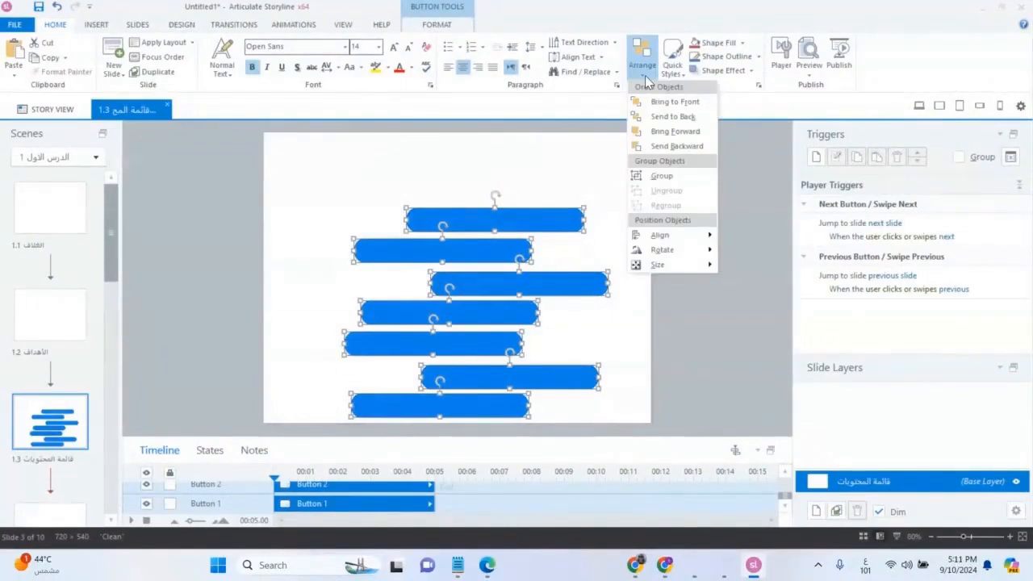
click(58, 28)
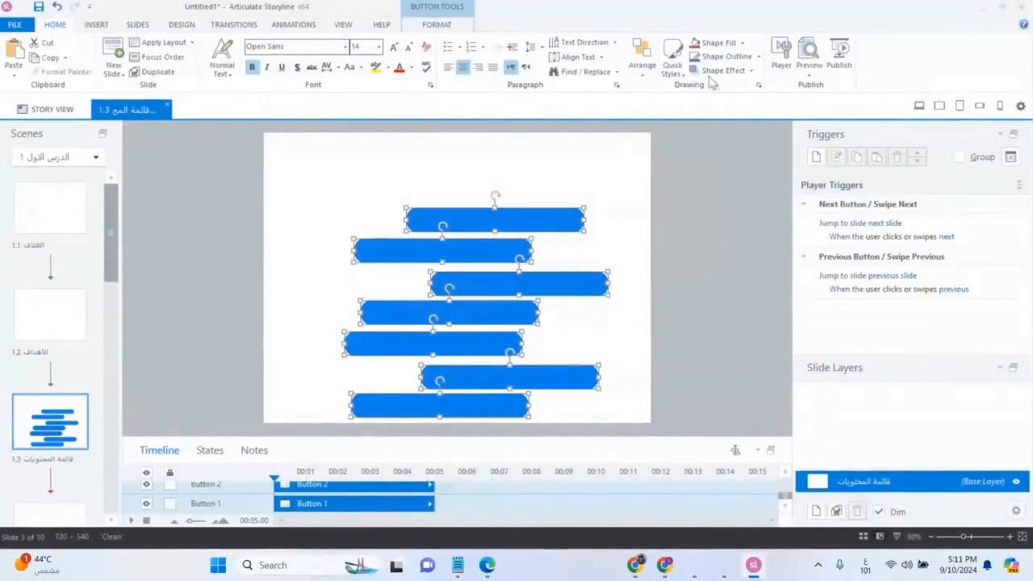
click(643, 76)
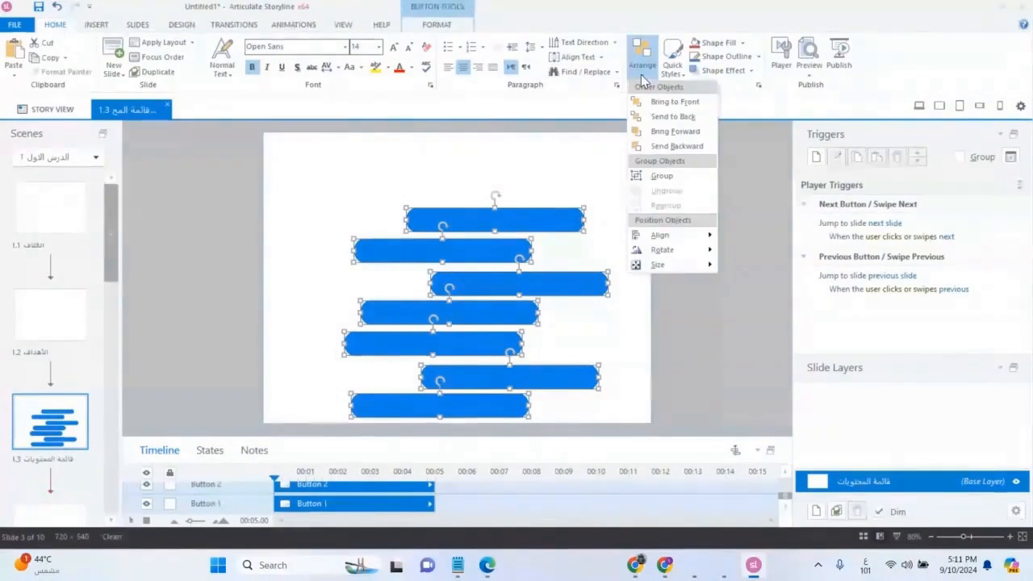
mouse_move(698, 240)
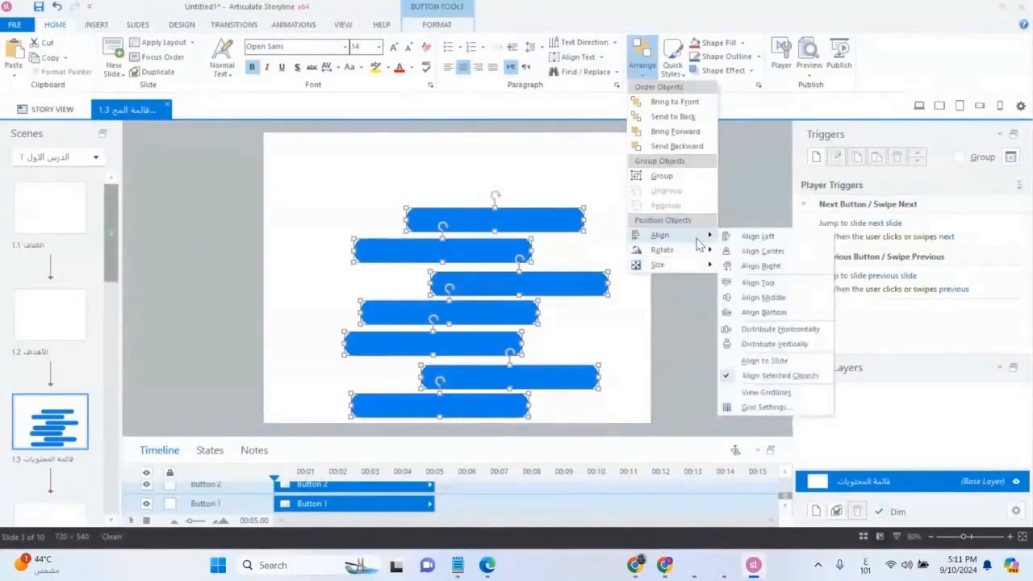
click(759, 251)
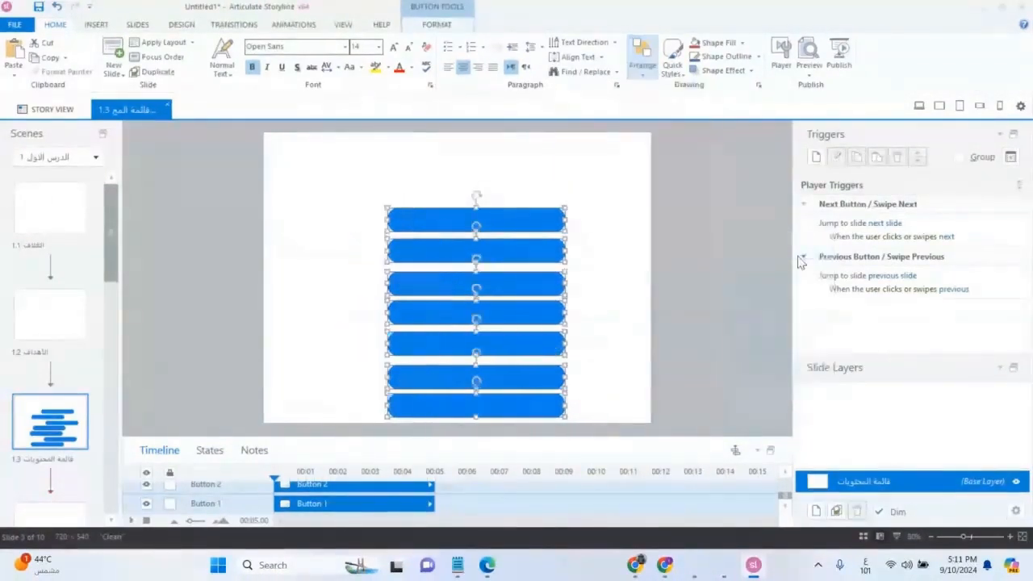
drag(473, 215, 450, 191)
click(572, 253)
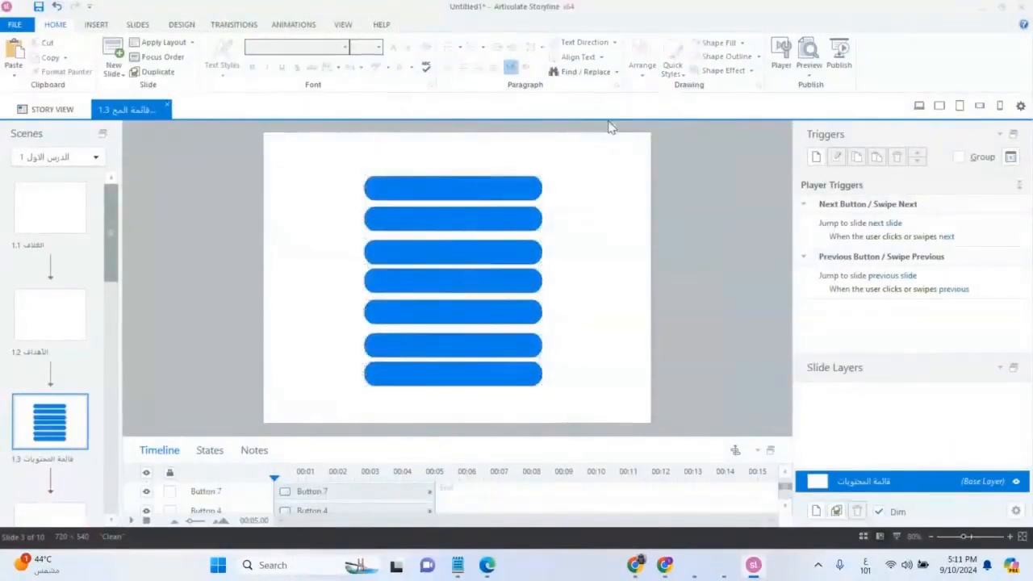
Collapse the ribbon and temporarily reveal its Home and Insert commands over the slide
drag(327, 335, 277, 429)
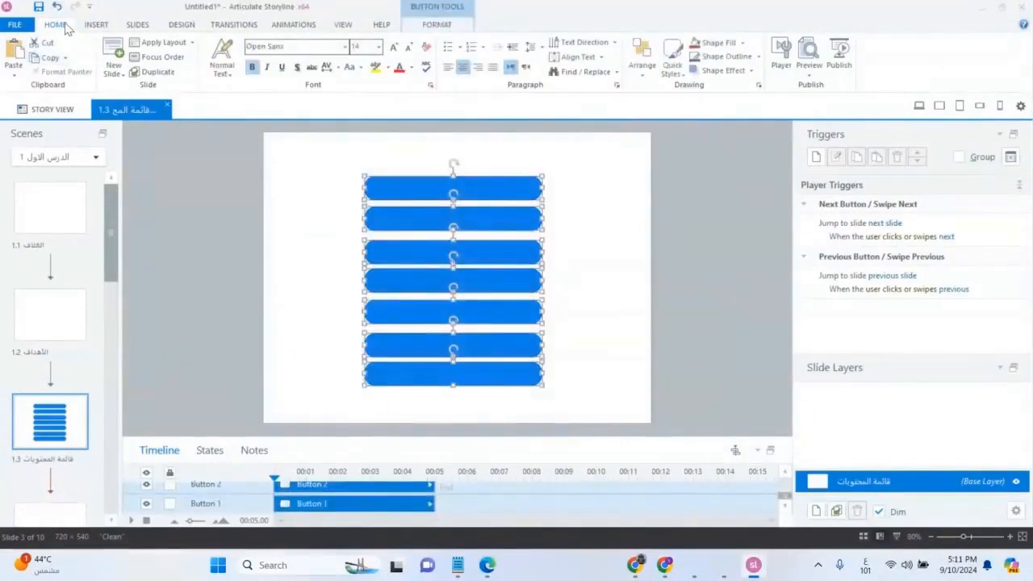
double_click(65, 25)
click(66, 25)
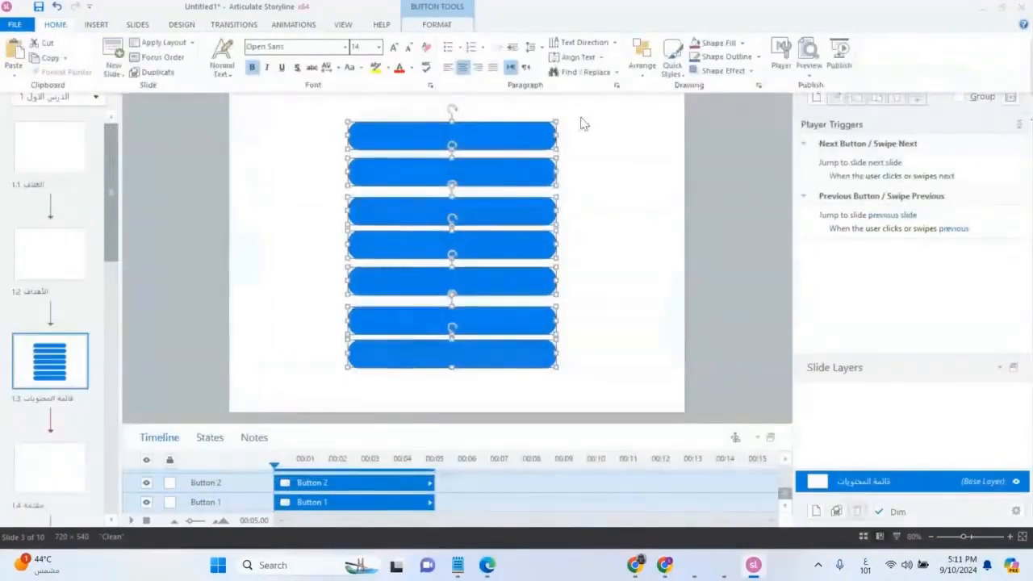
click(620, 125)
click(103, 24)
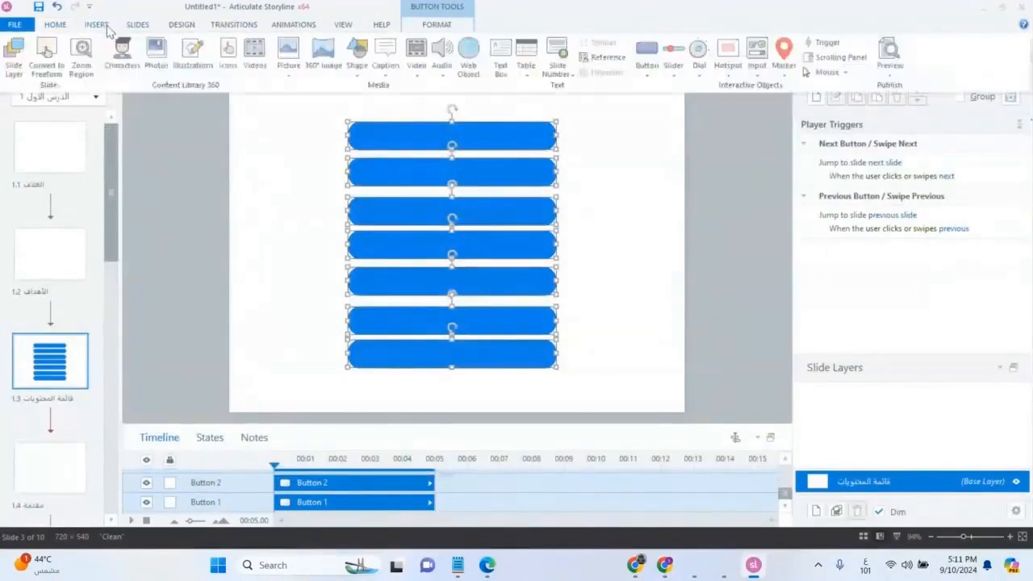
click(649, 184)
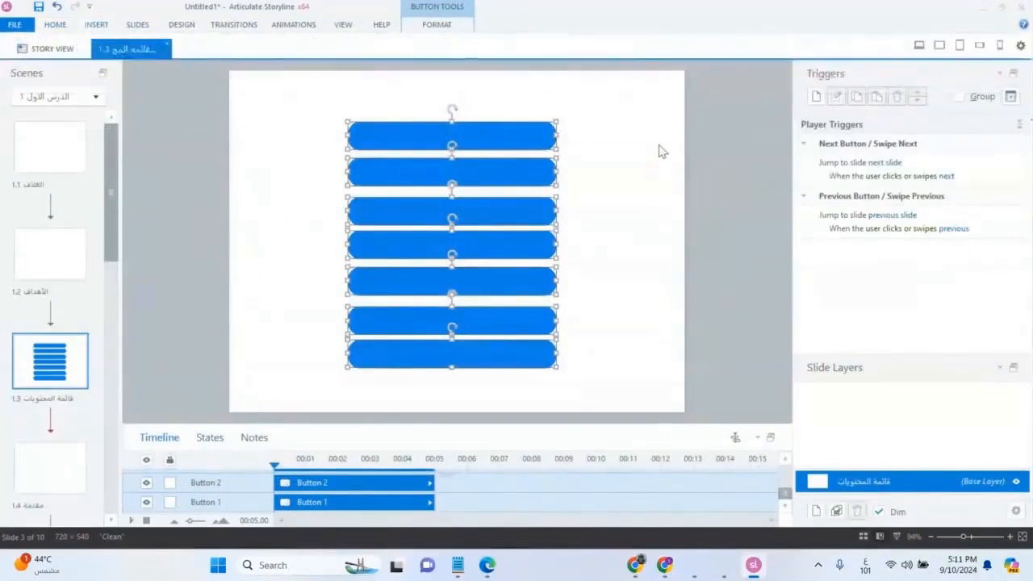
click(96, 25)
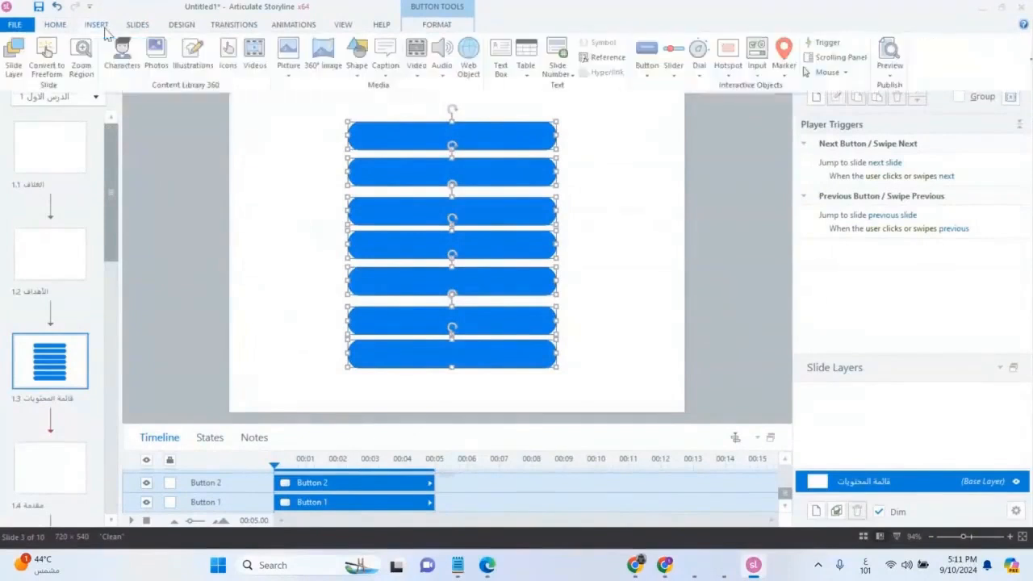
click(602, 147)
click(611, 132)
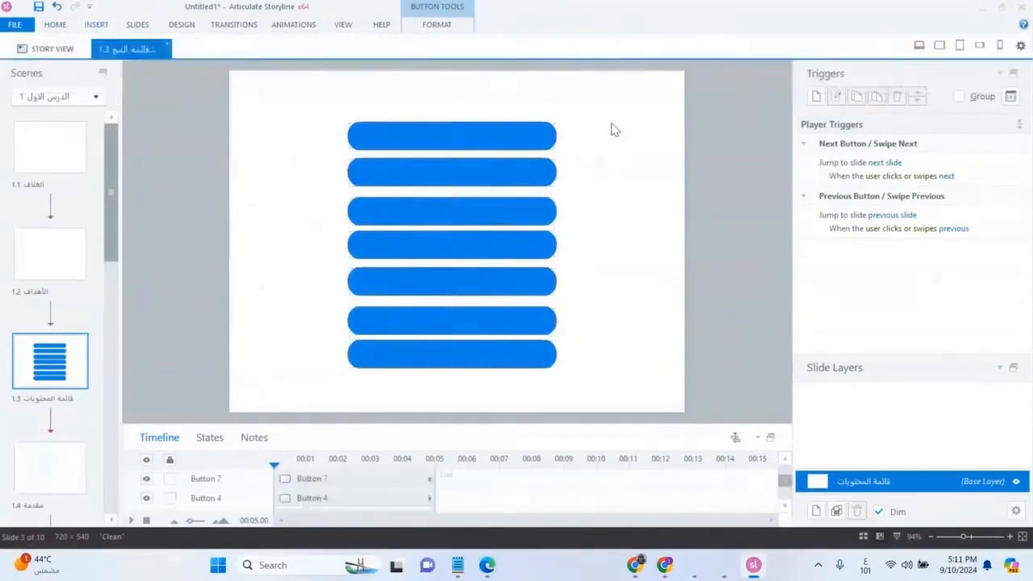
click(97, 25)
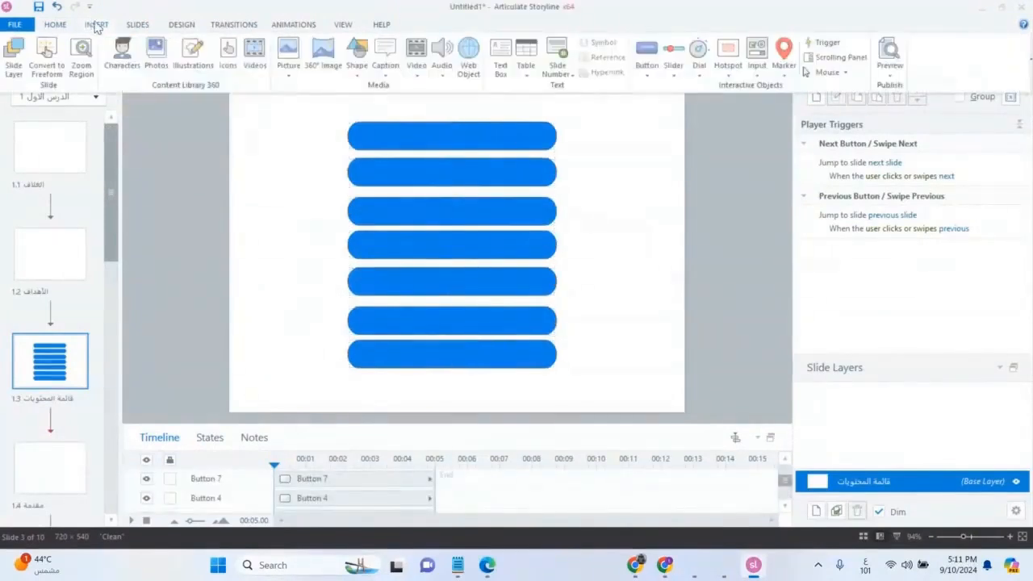
click(499, 158)
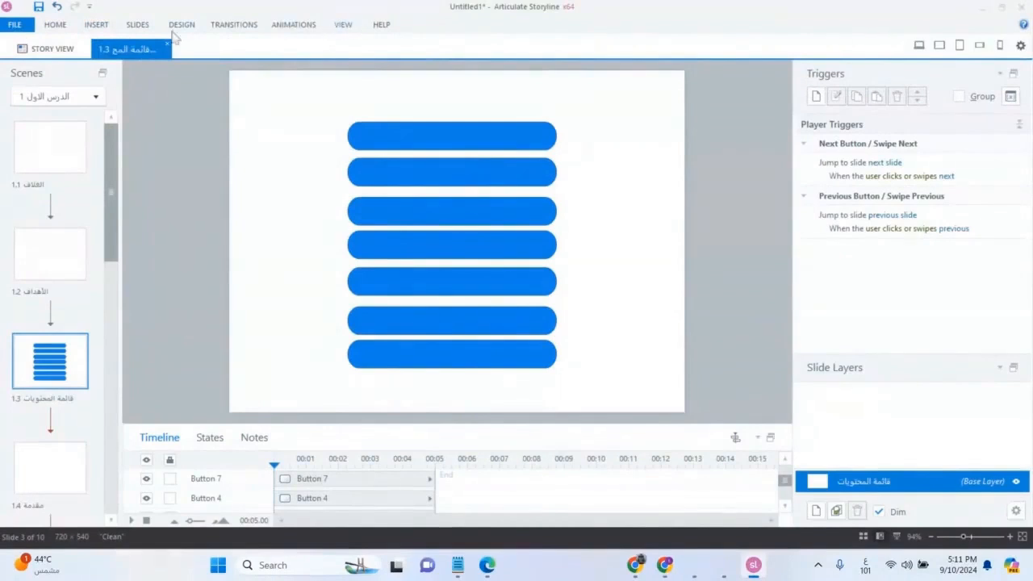
click(55, 25)
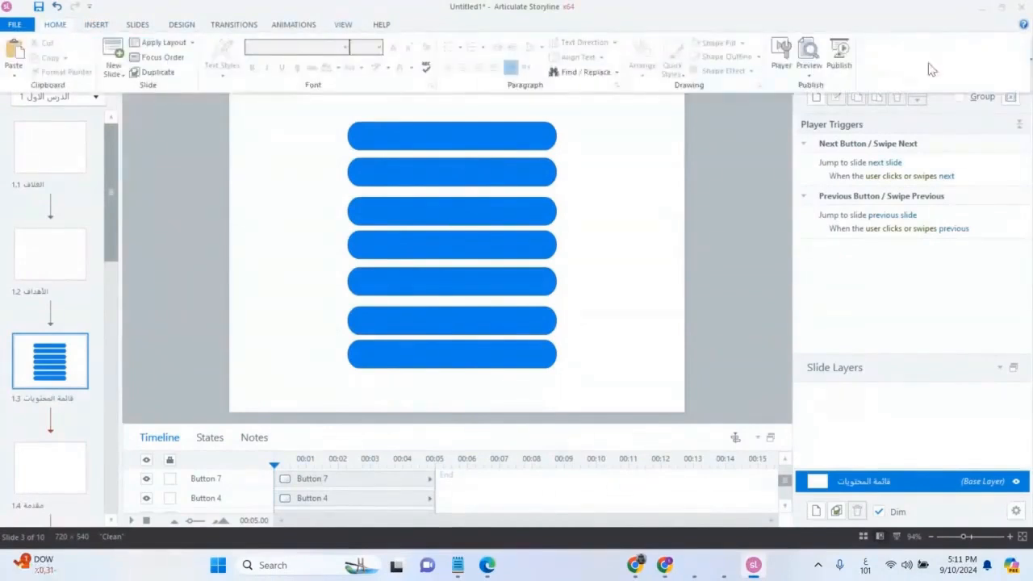
click(228, 182)
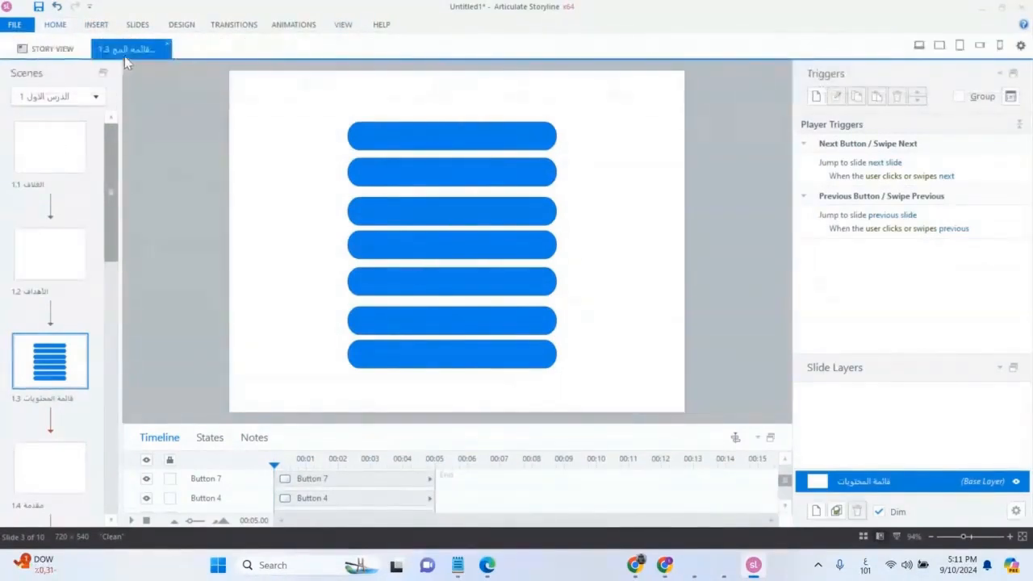
Open slide 1.2, switch to Story View and look through the View and Home commands available there
click(50, 256)
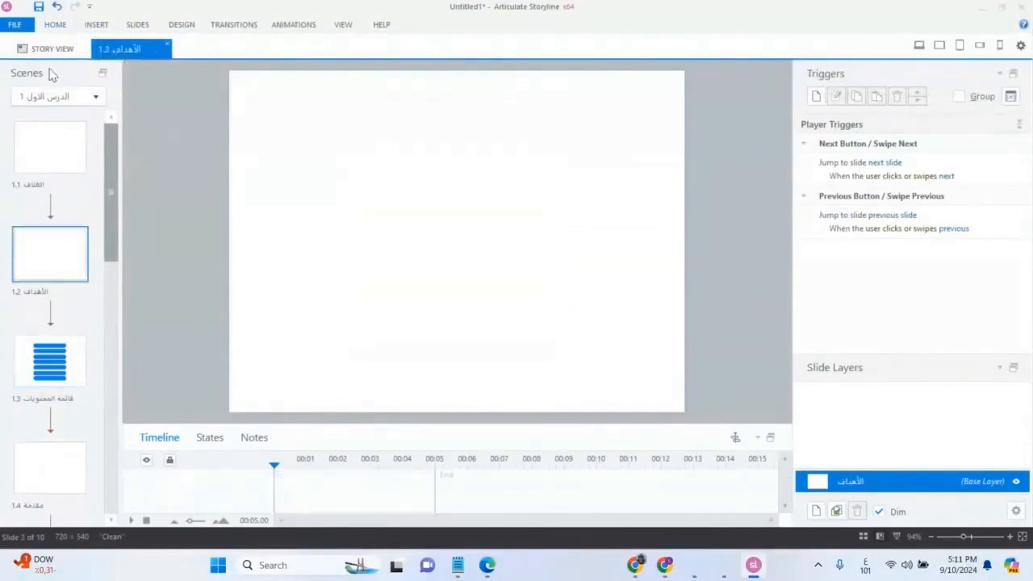
click(49, 49)
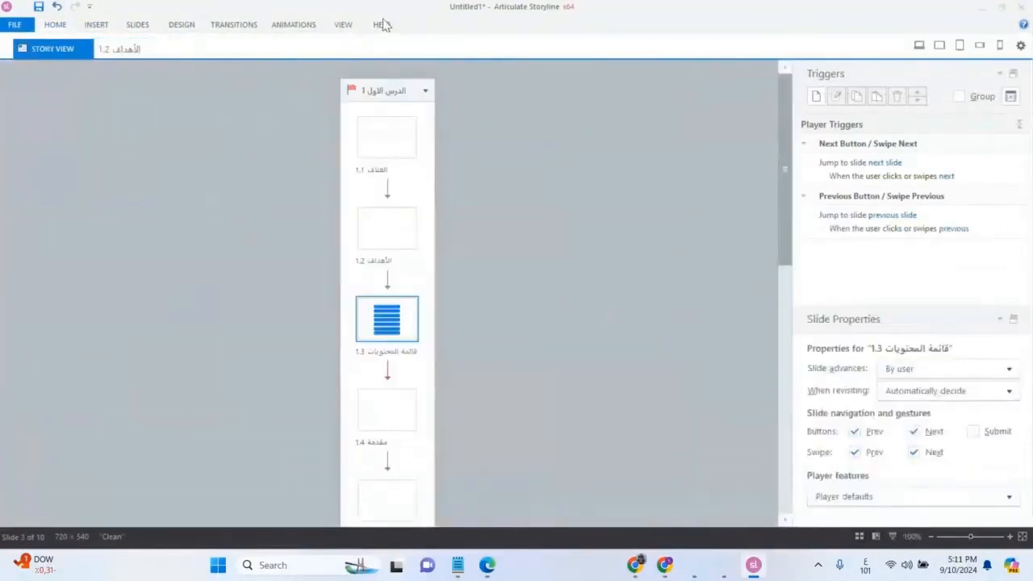
click(355, 28)
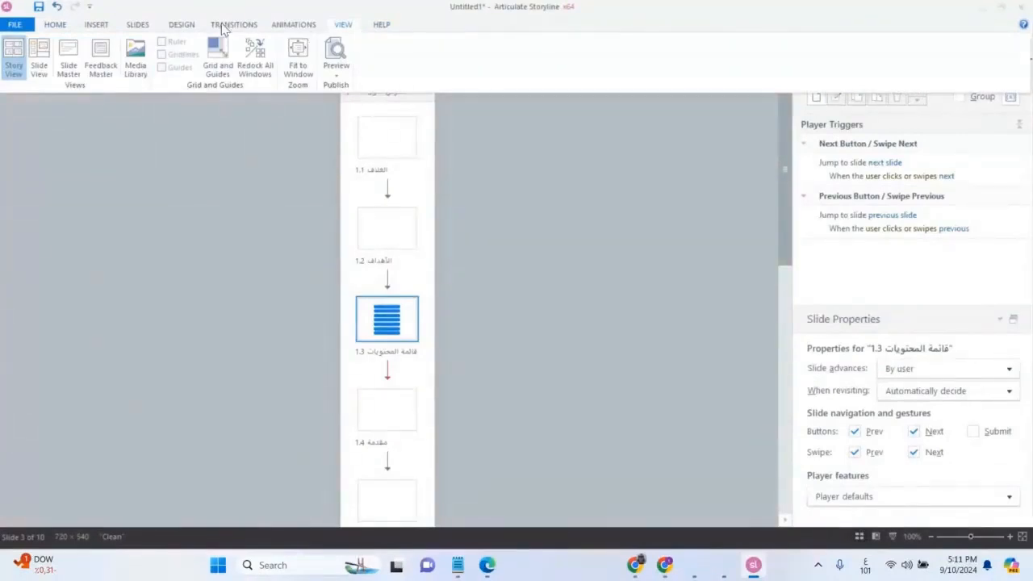
click(58, 26)
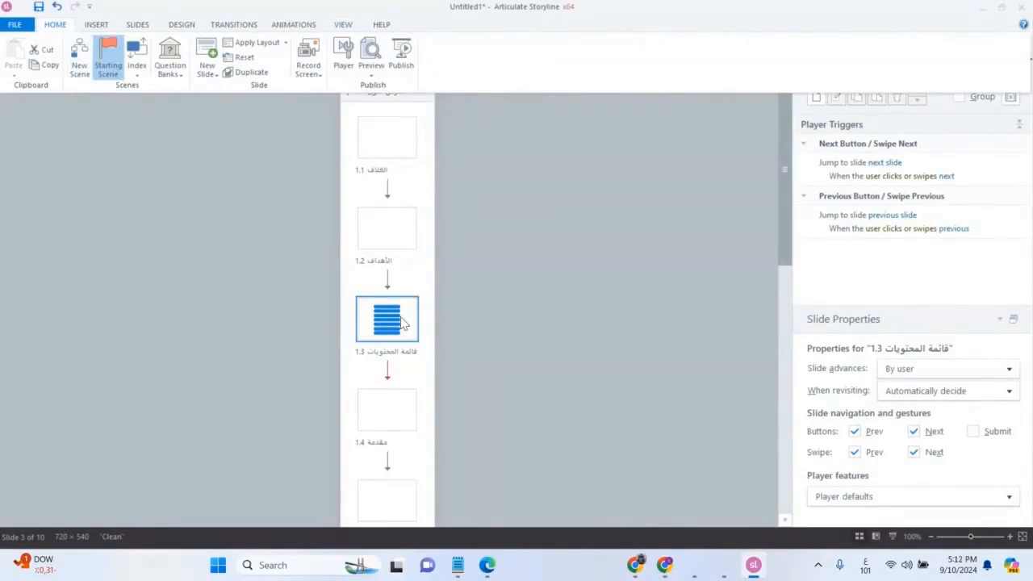
click(482, 297)
Restore the expanded ribbon, open slide 1.1 (الغلاف) from the story overview and return to slide 1.3 (قائمة المحتويات)
click(384, 135)
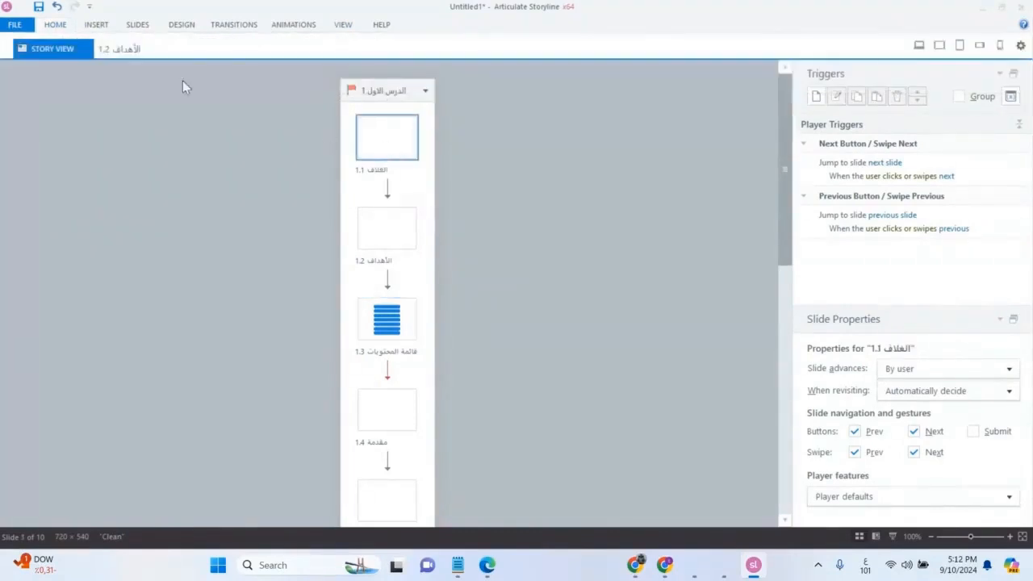
click(64, 26)
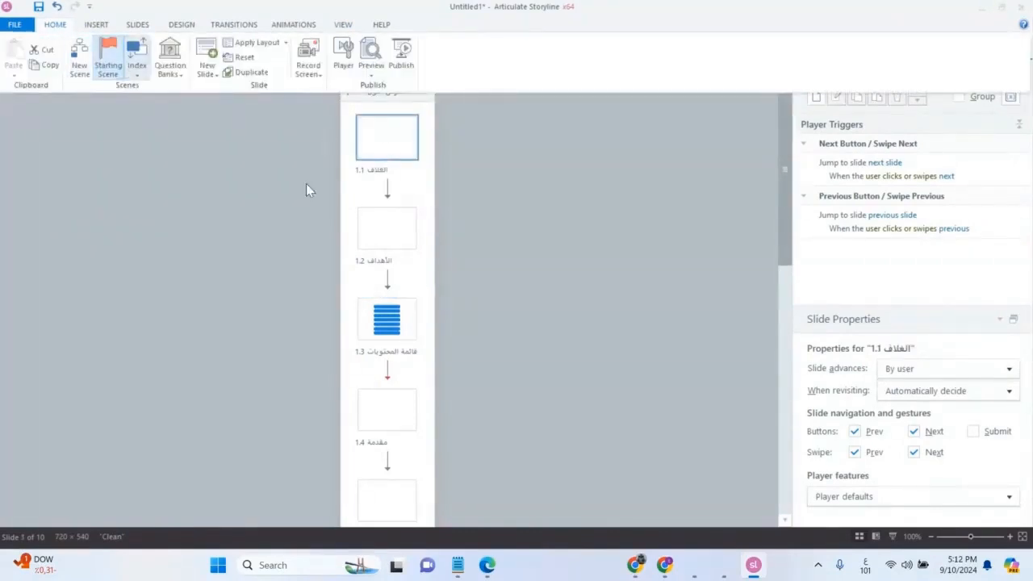
click(404, 152)
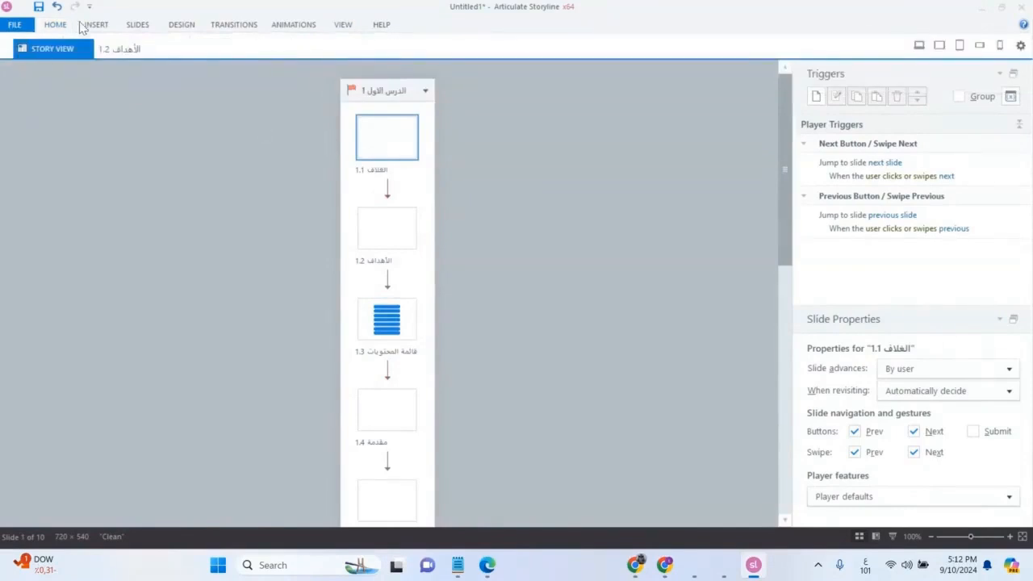
click(54, 25)
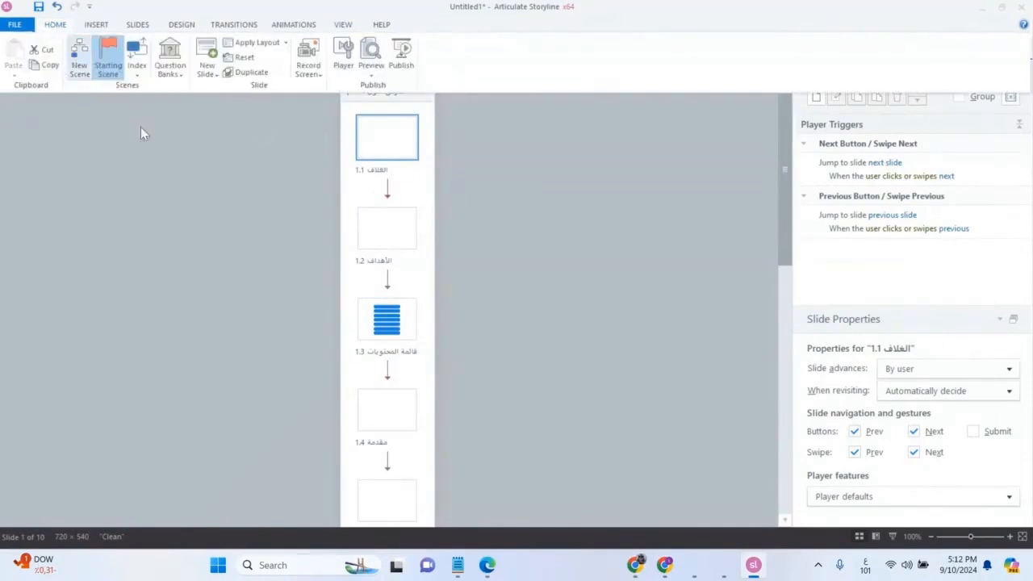
double_click(379, 158)
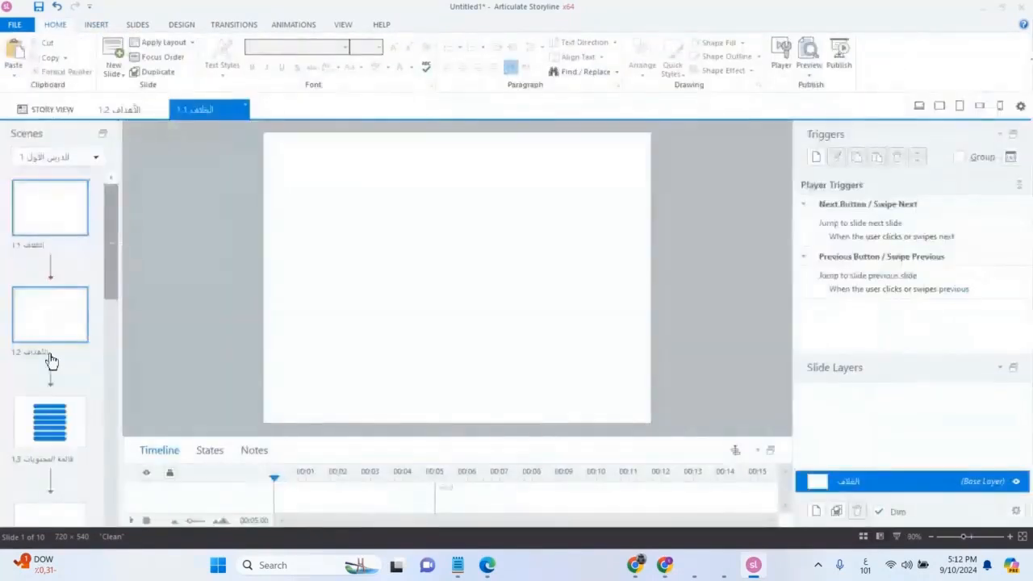
click(65, 436)
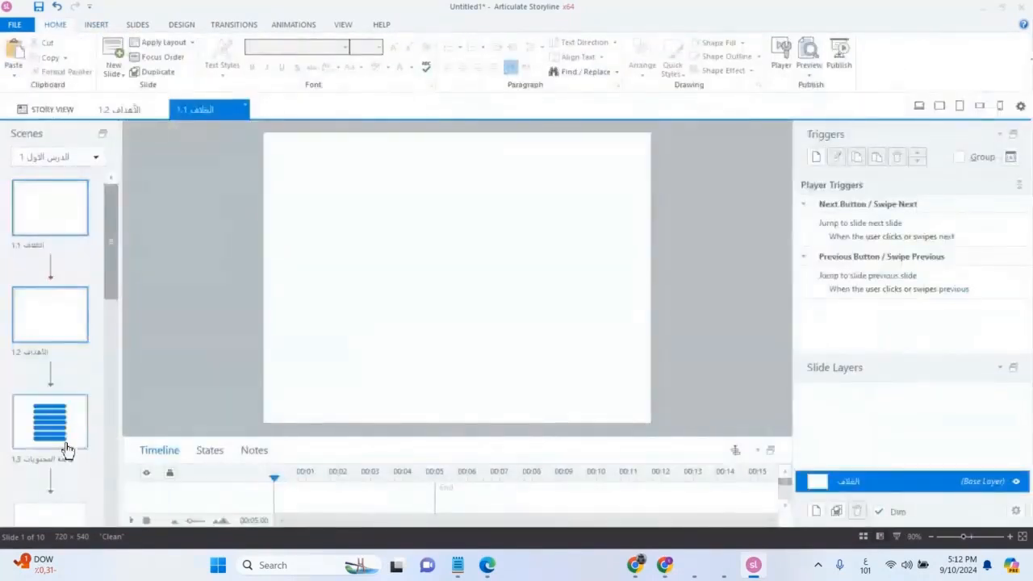
Select all seven buttons and examine the alignment and distribution options available for them without applying any
drag(587, 168, 342, 413)
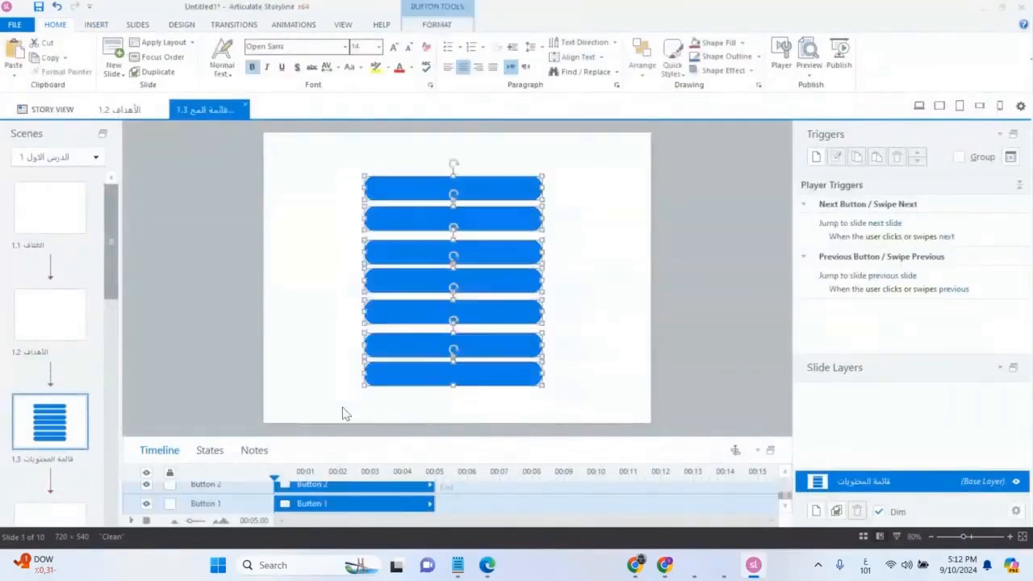
click(333, 313)
click(104, 26)
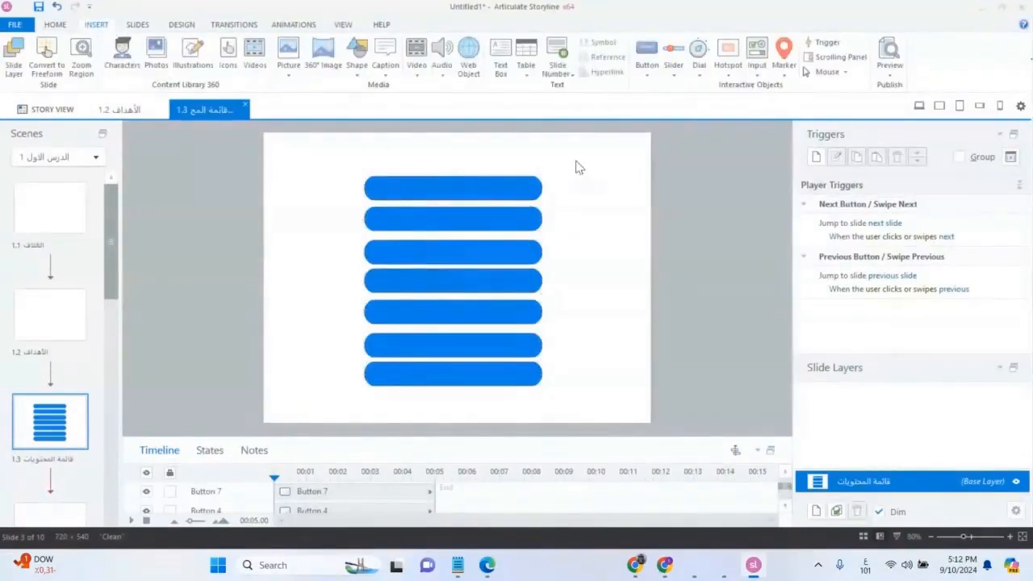
drag(576, 167, 300, 415)
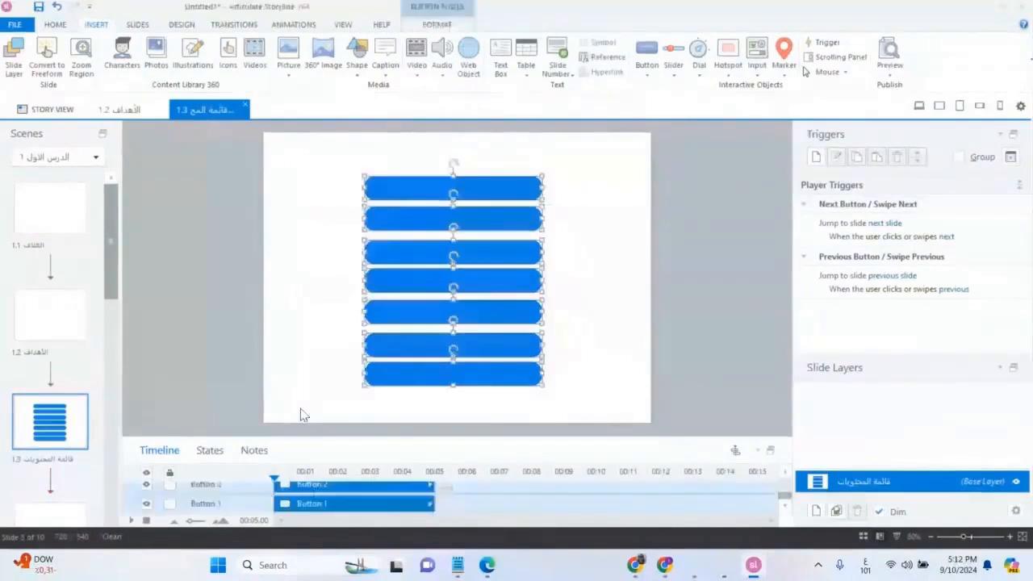
click(55, 25)
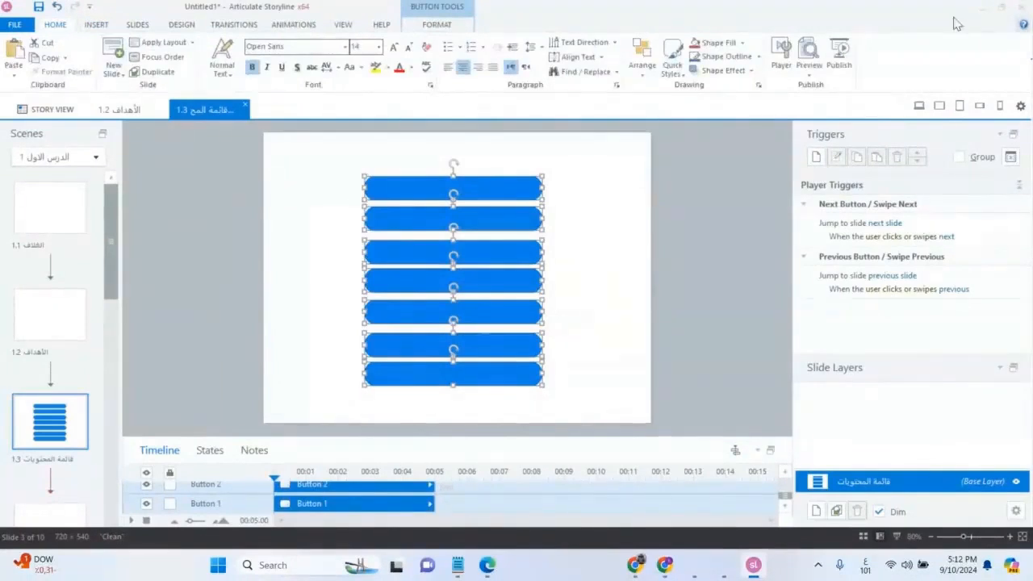
click(639, 72)
mouse_move(670, 234)
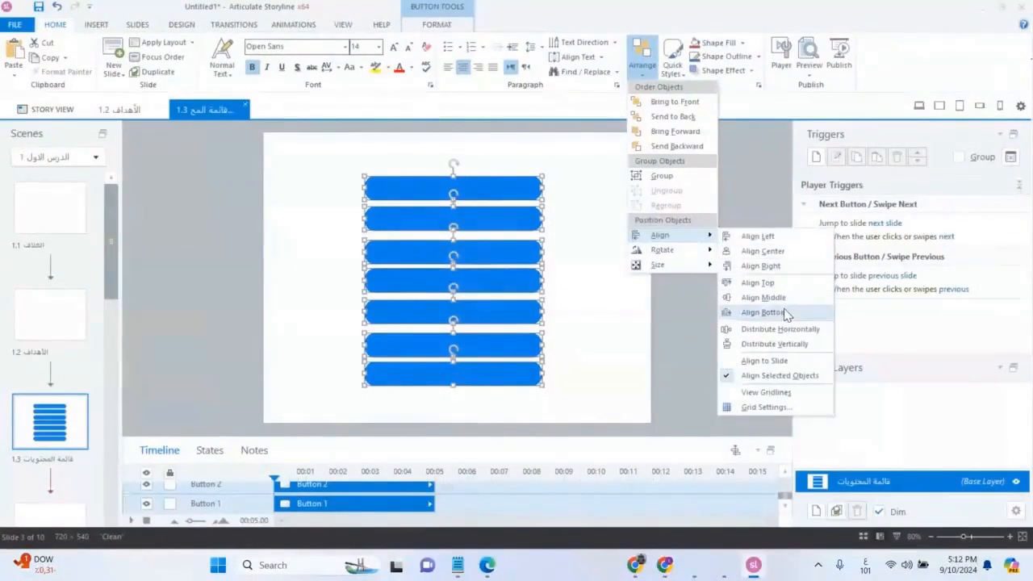
click(518, 245)
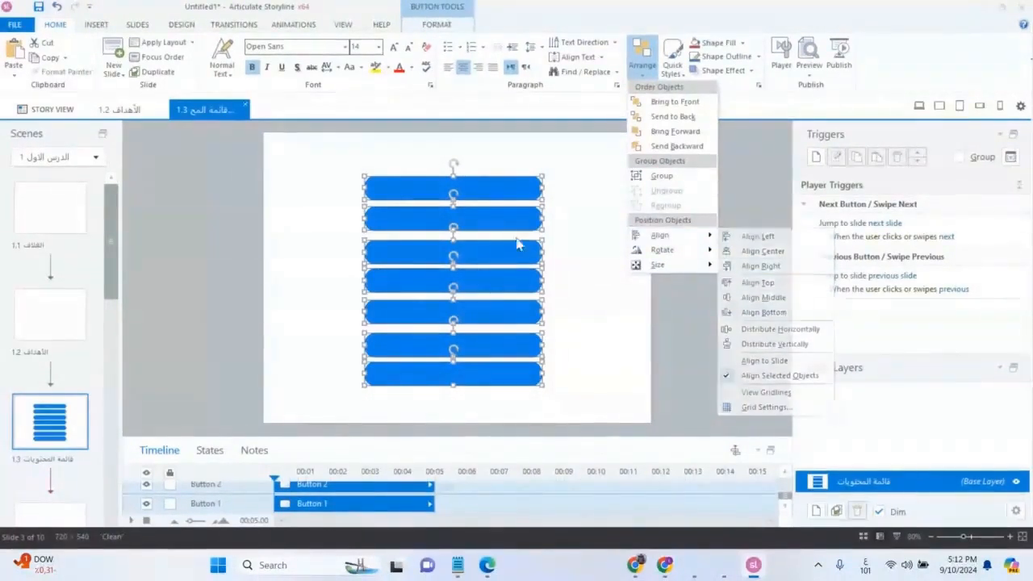
click(574, 243)
click(587, 216)
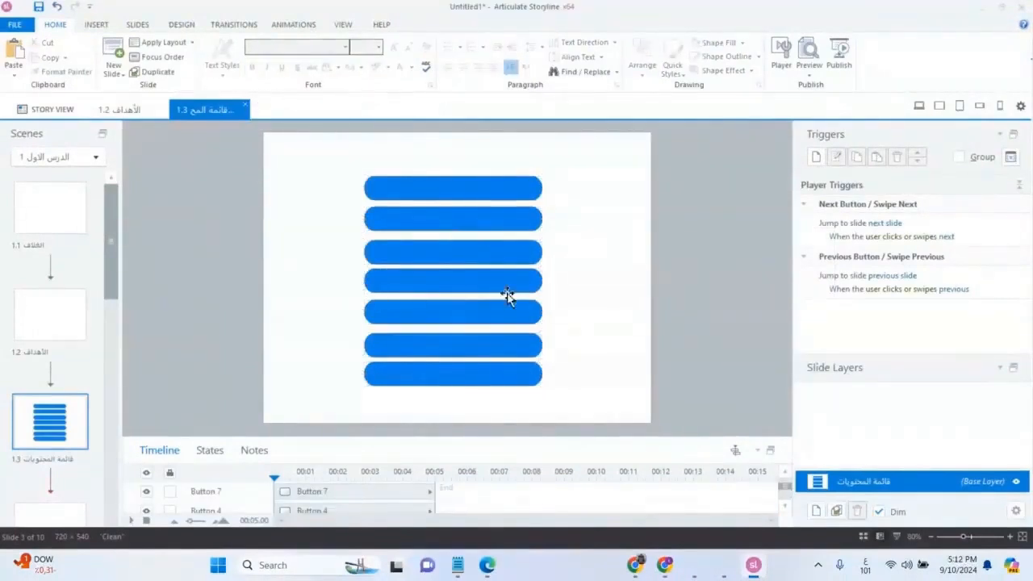
Distribute all seven buttons vertically relative to each other so their spacing is even, and deselect them
drag(577, 174, 329, 420)
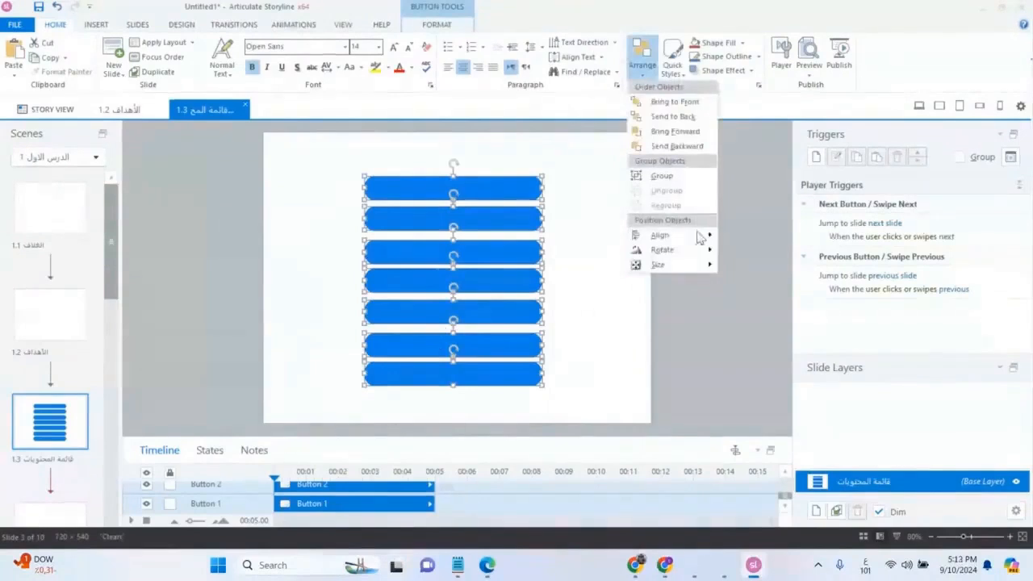
mouse_move(699, 239)
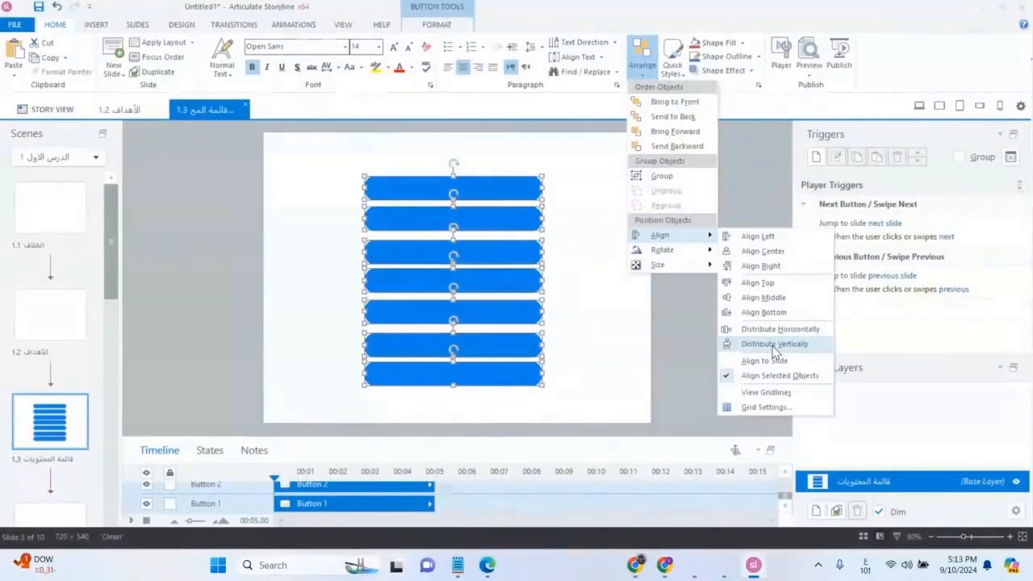
click(774, 346)
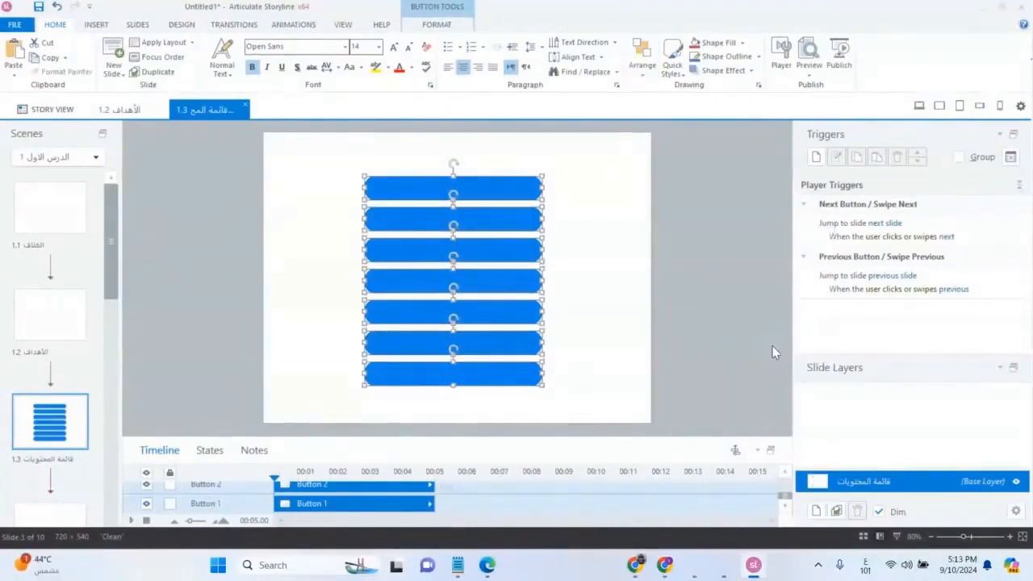
click(588, 245)
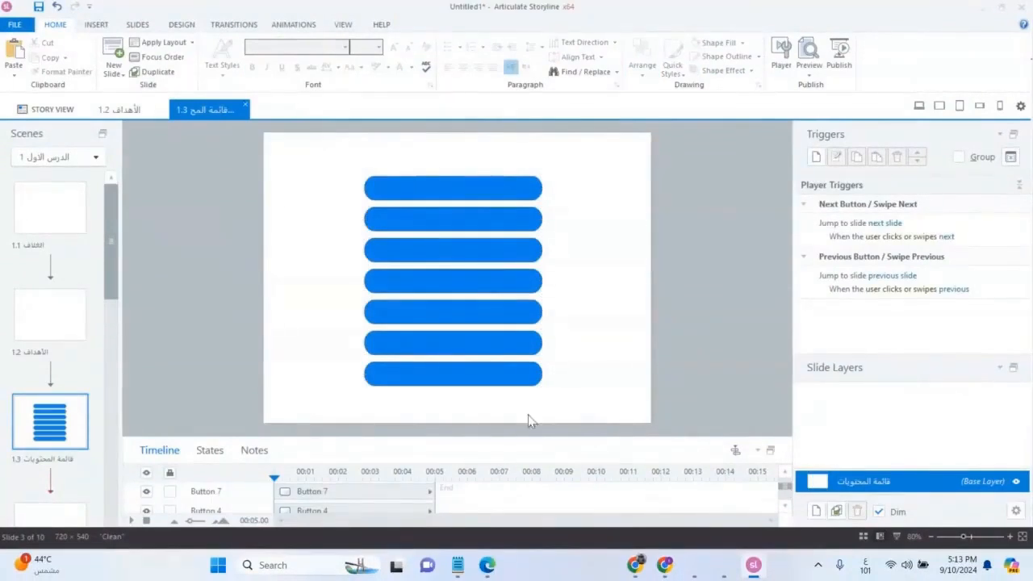
Capture a screen snip of the interactive object commands with the gallery of button styles open
click(101, 24)
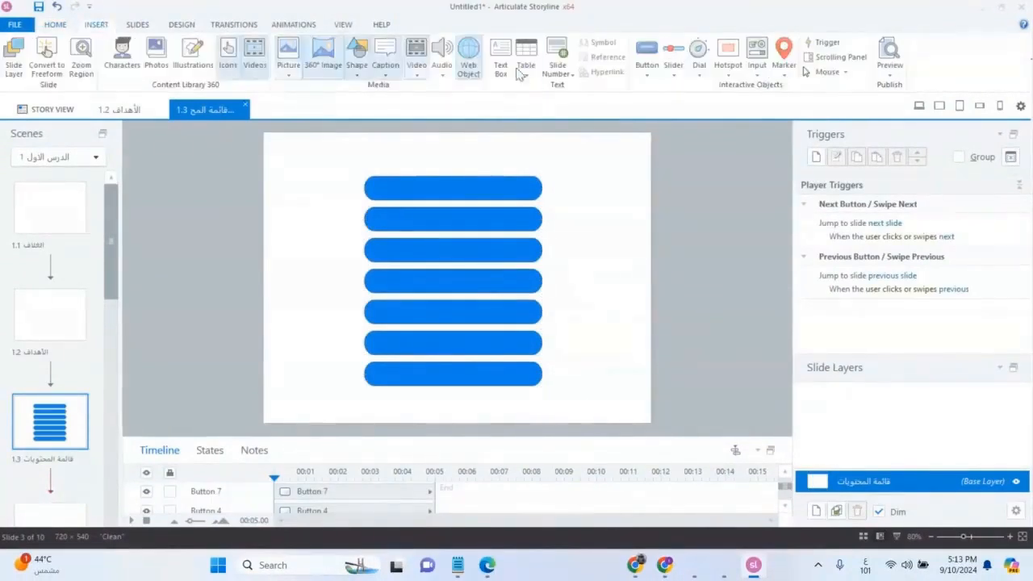
click(647, 76)
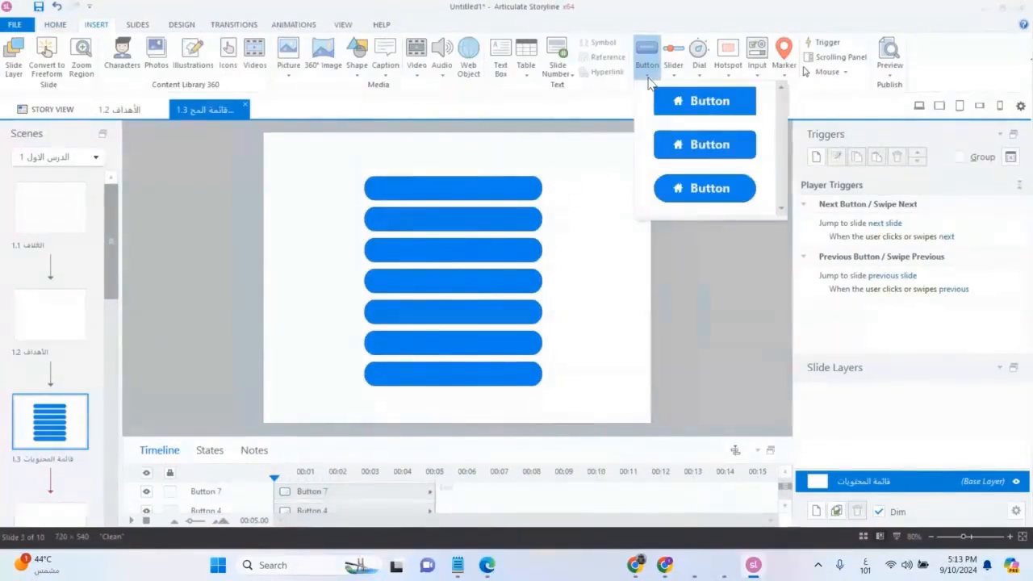
key(super+shift+s)
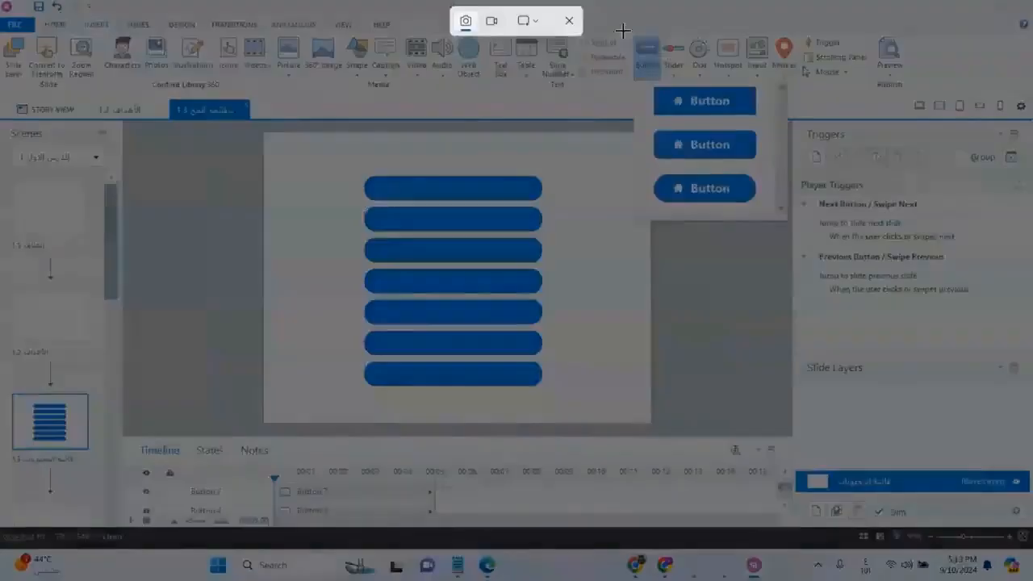
drag(622, 30, 795, 233)
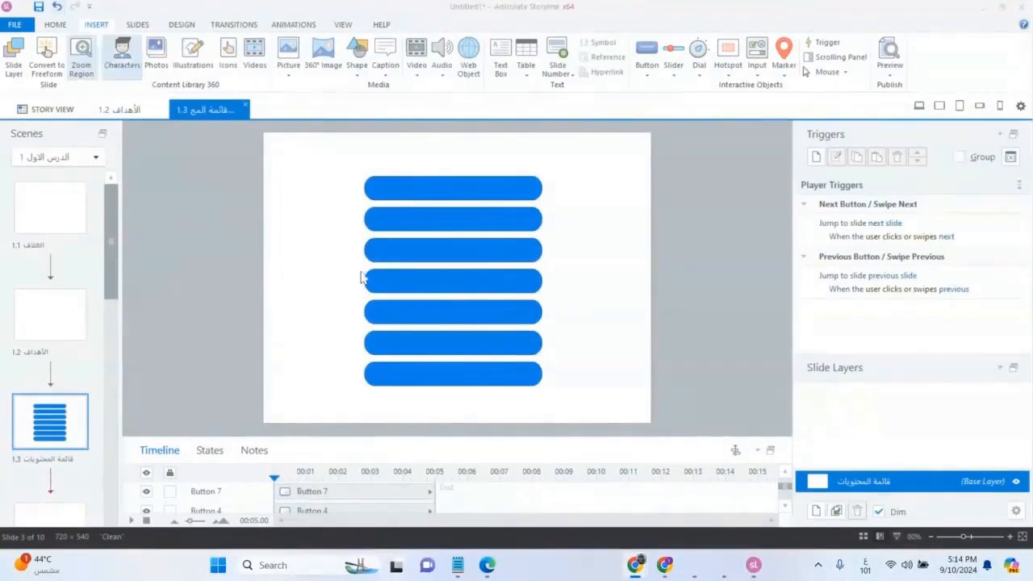
Select all seven buttons and examine the button formatting commands, including the arrange options for stacking order
mouse_move(602, 157)
mouse_down()
mouse_move(293, 430)
mouse_move(295, 414)
mouse_up()
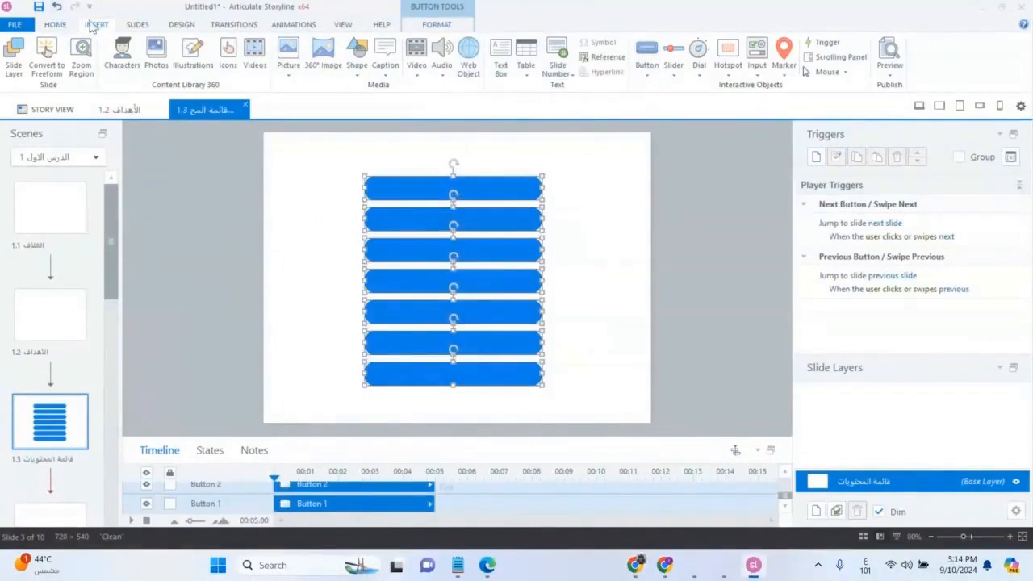
click(457, 30)
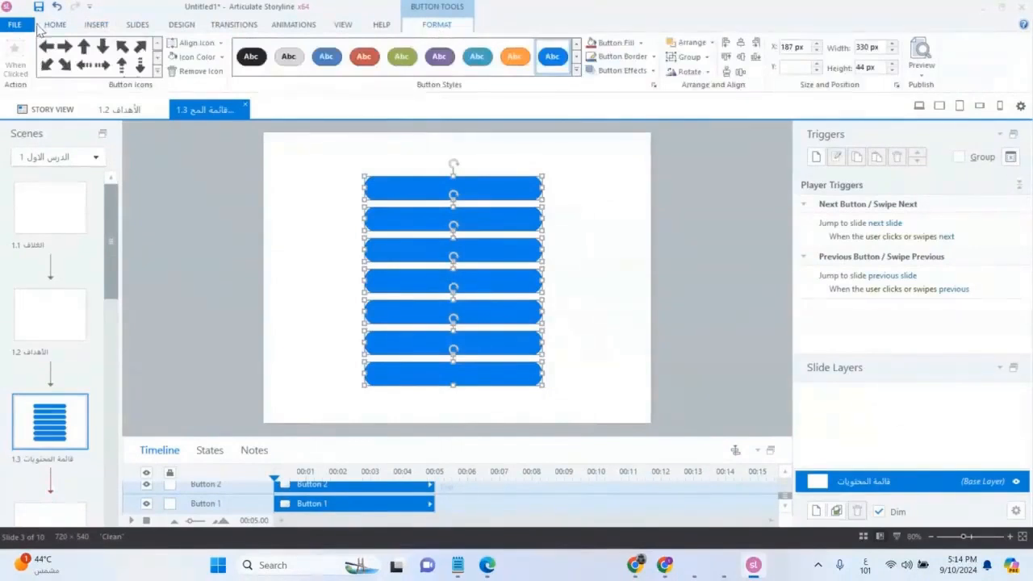
click(55, 24)
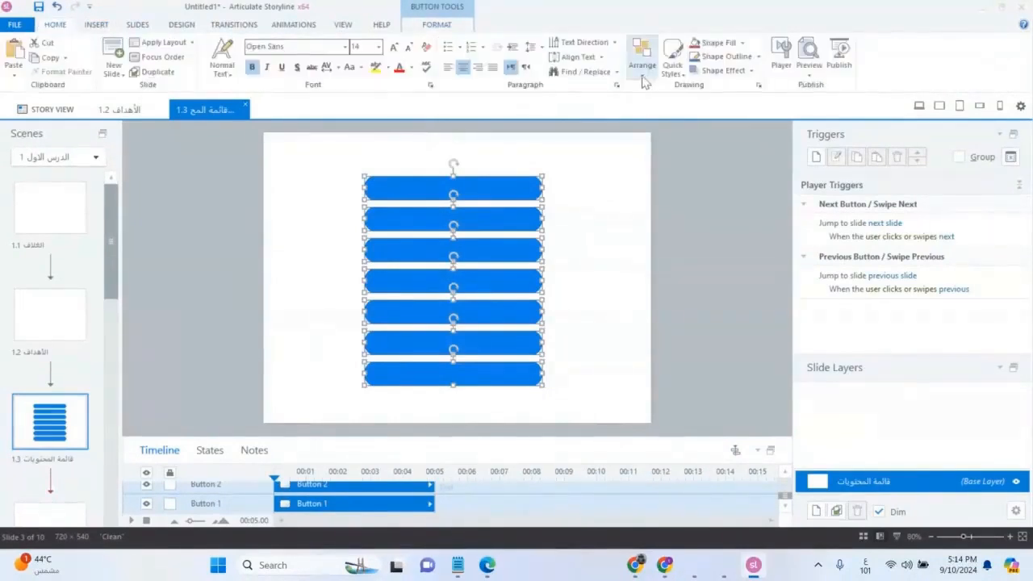
click(433, 25)
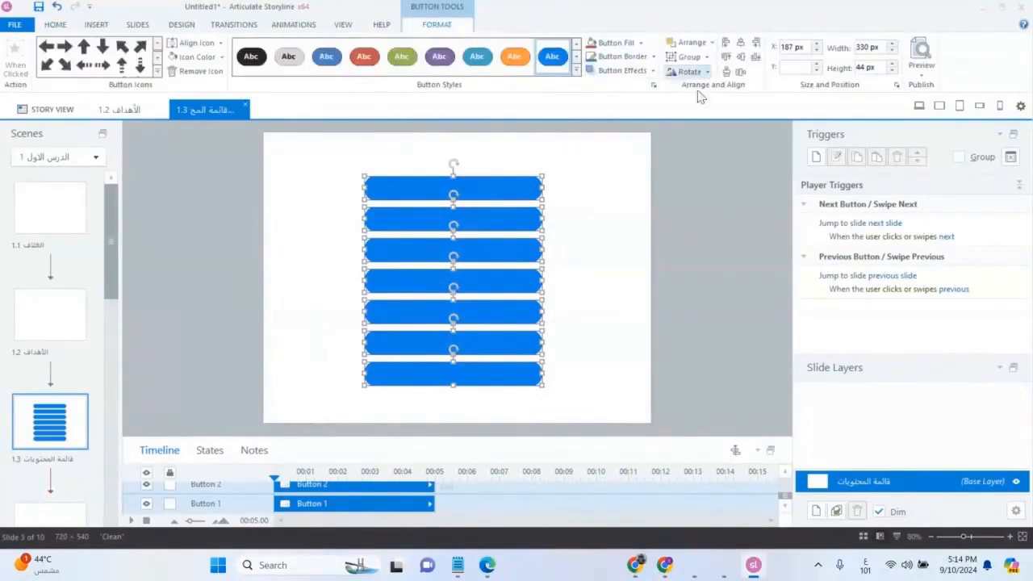
click(712, 45)
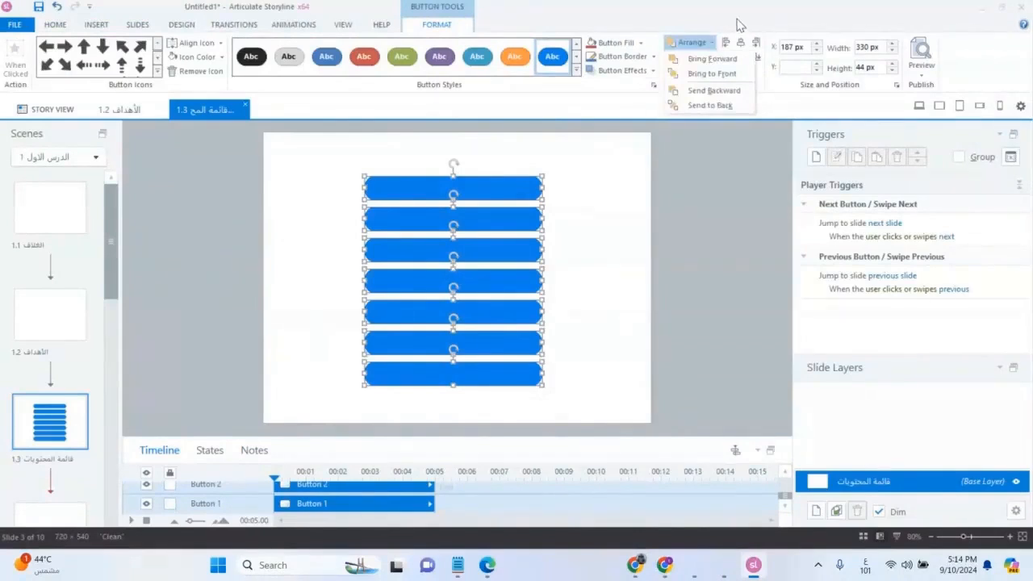
click(736, 20)
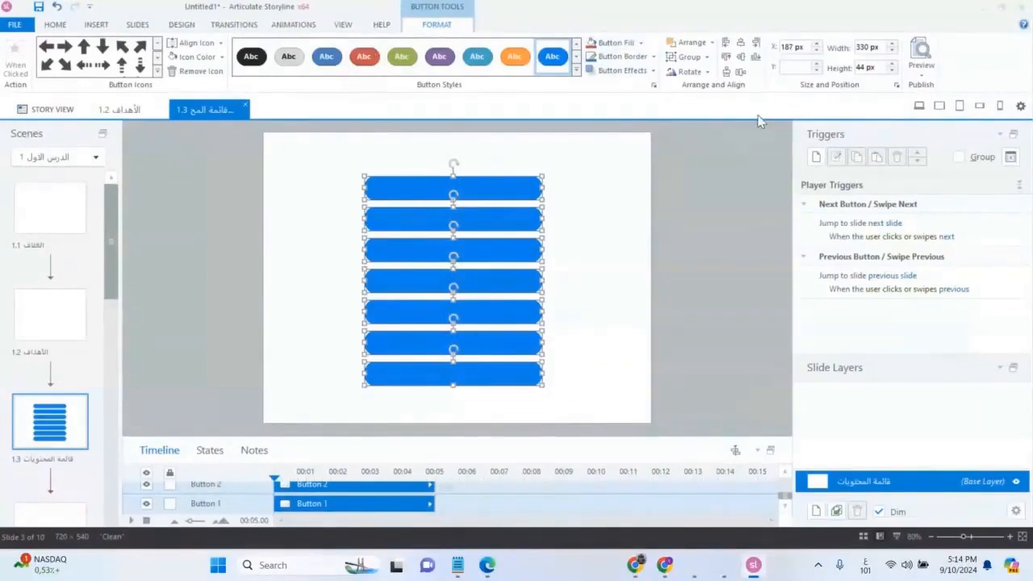
click(58, 25)
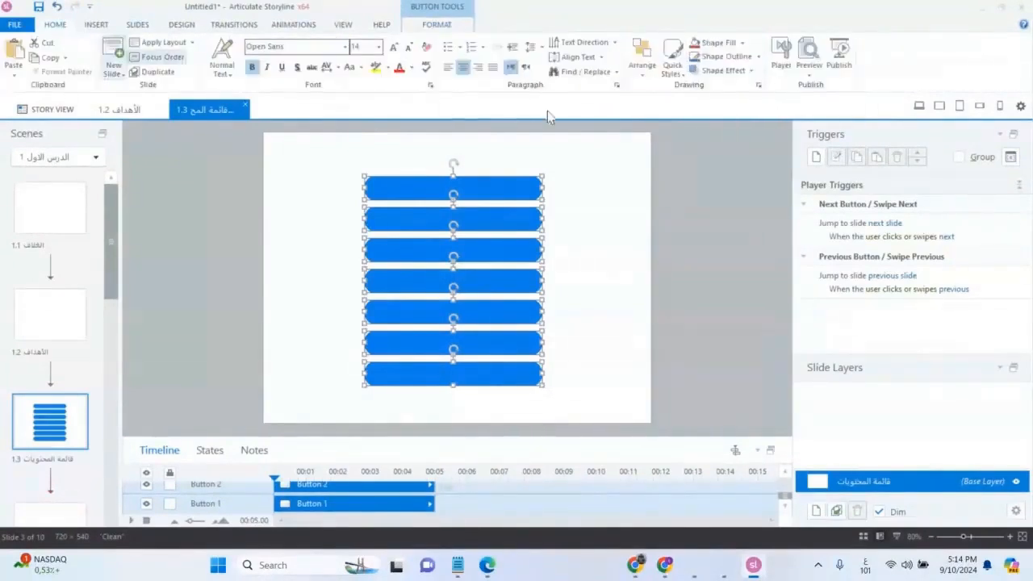
click(644, 70)
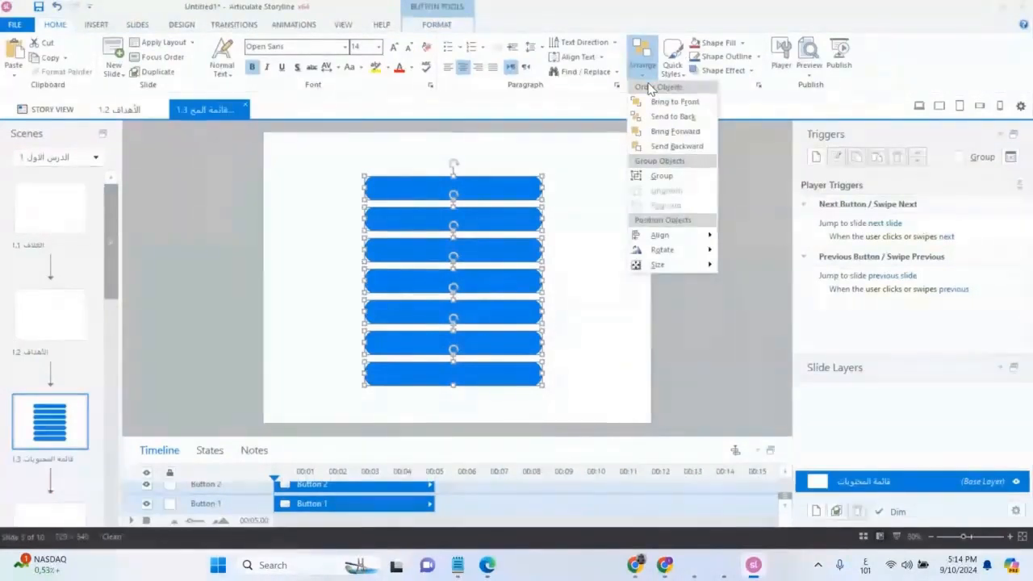
key(super+shift+s)
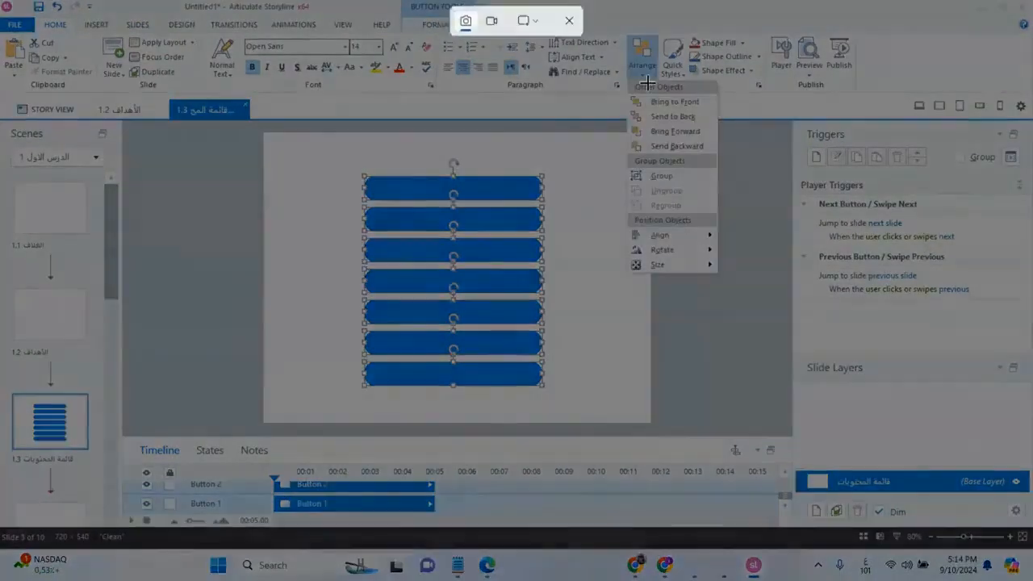
click(569, 21)
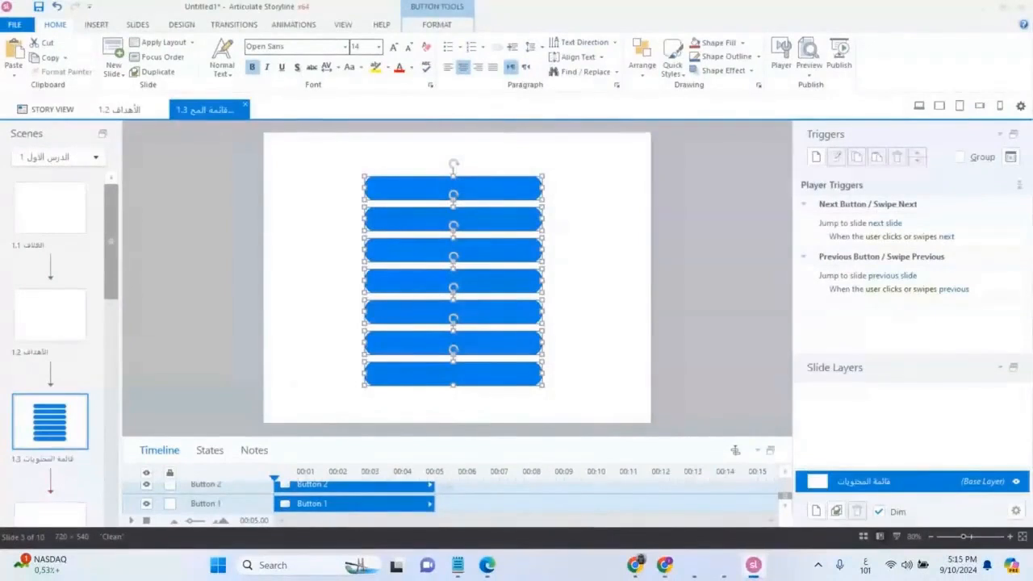
Paste the captured button gallery picture onto the slide, remove it again and reselect all seven buttons
key(ctrl+v)
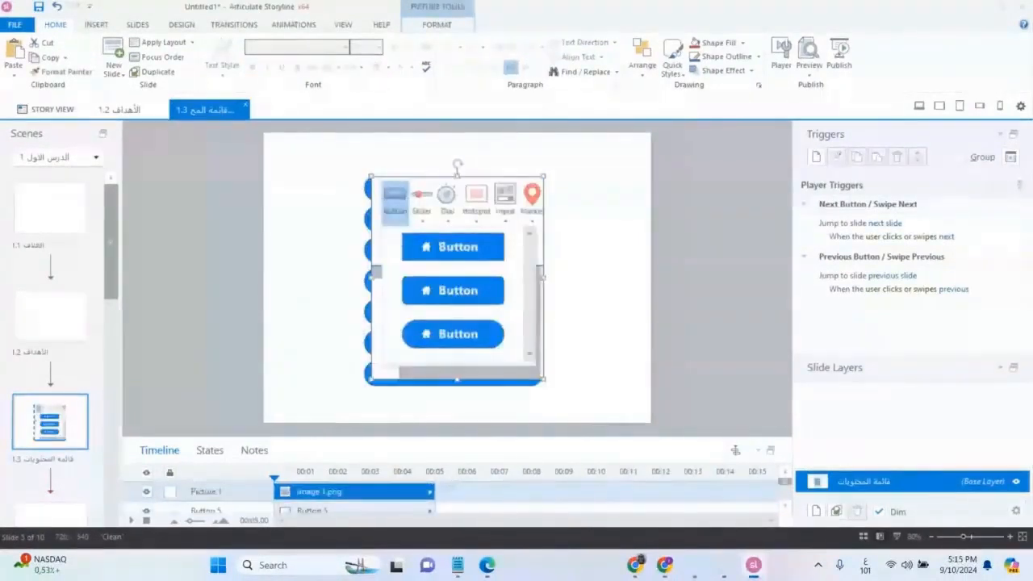
key(Delete)
key(ctrl+a)
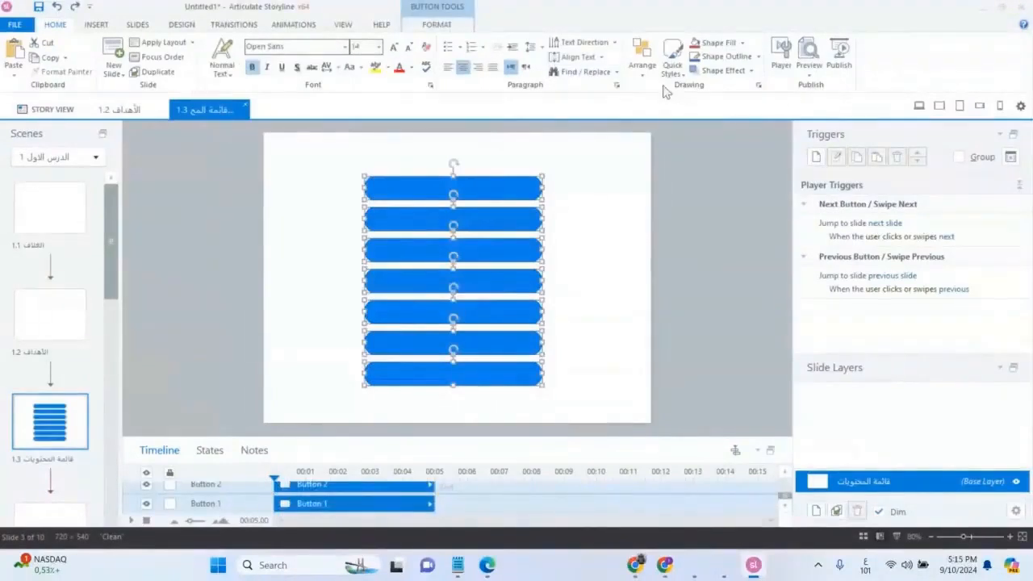
Capture a screen snip of the Home commands with the Arrange options expanded for the selected buttons
click(643, 75)
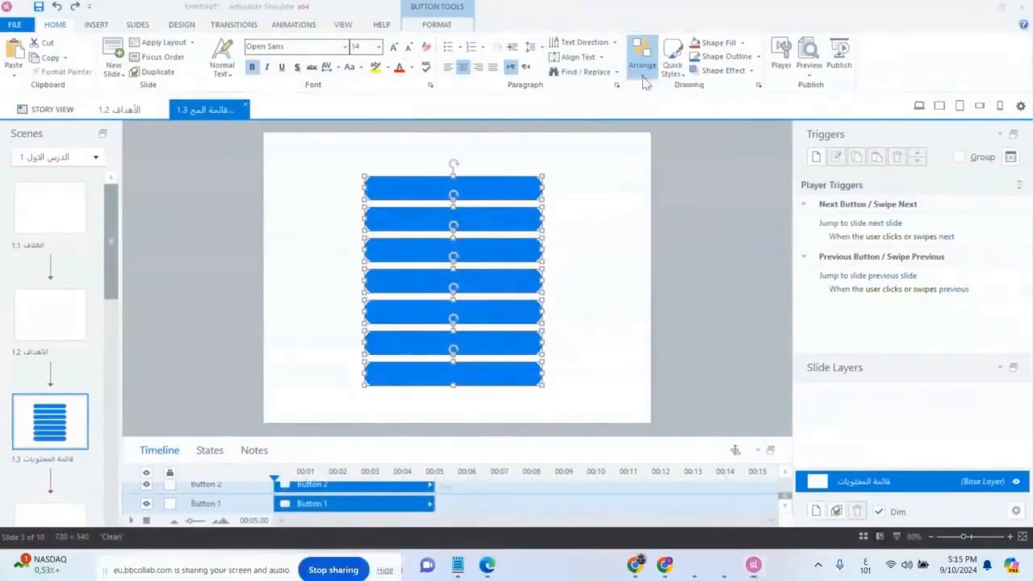
key(super+shift+s)
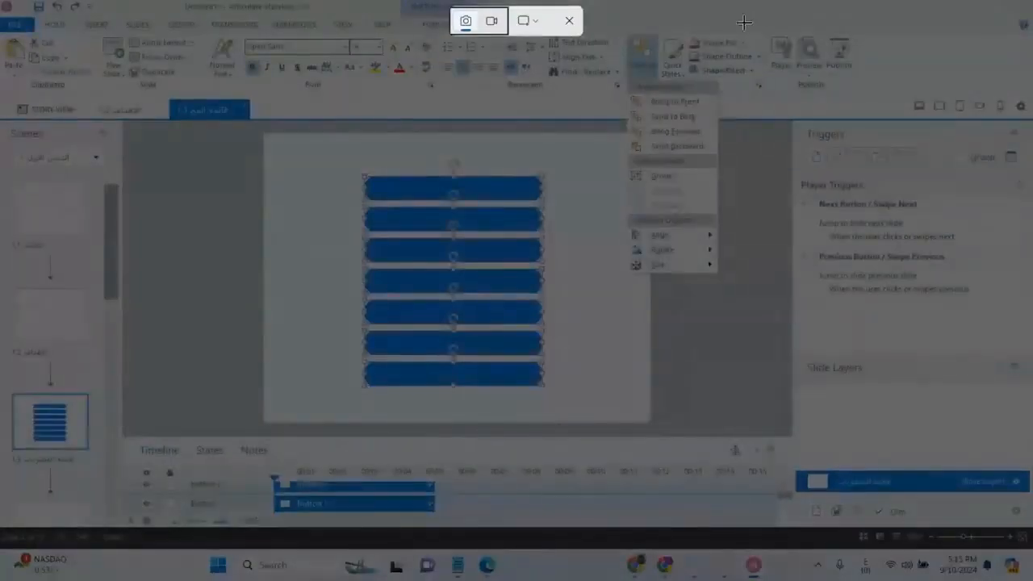
drag(741, 21, 0, 272)
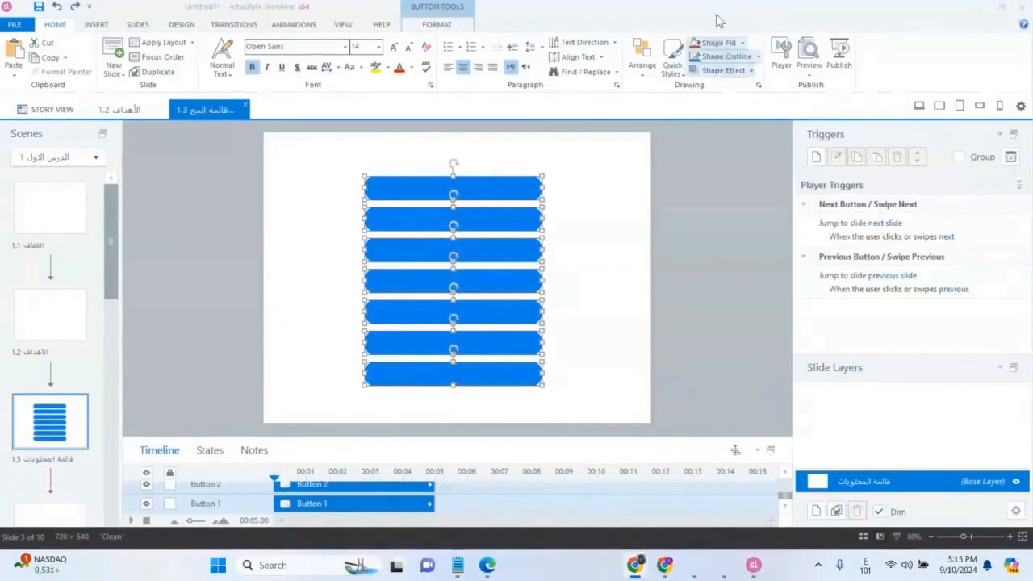
Display the Format commands for the selected buttons and capture a screen snip of them
click(433, 25)
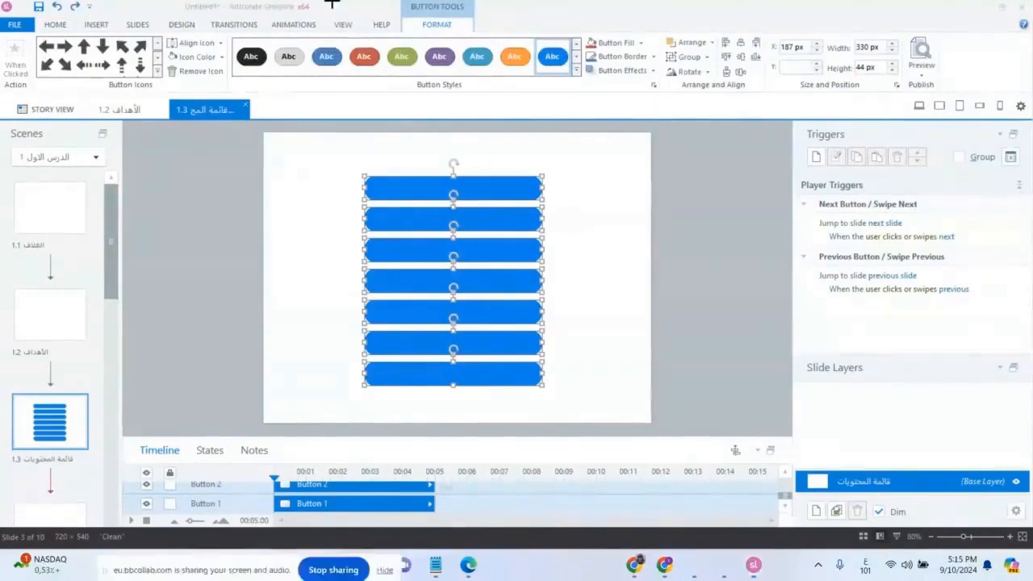
key(super+shift+s)
drag(398, 6, 894, 121)
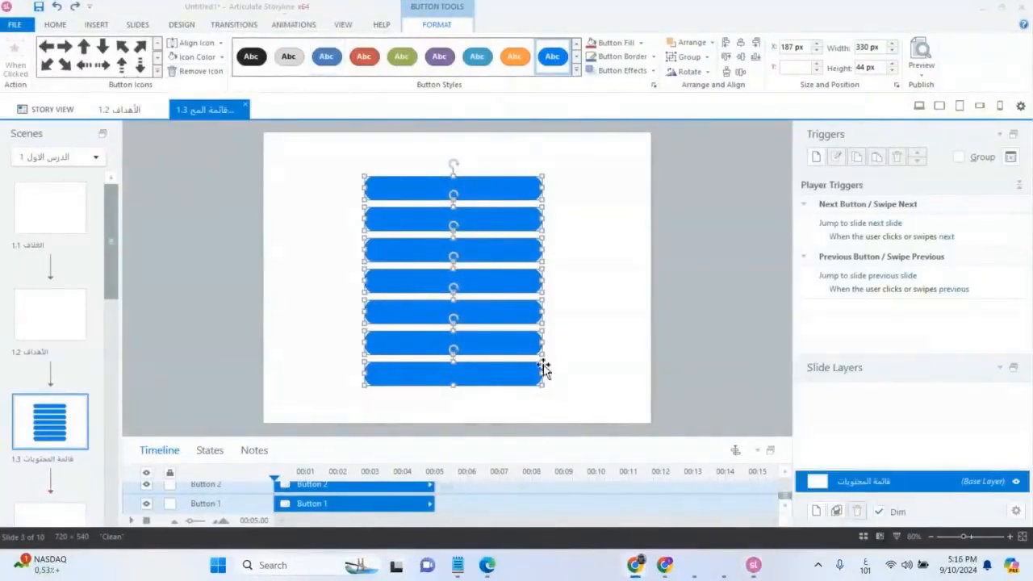
Draw a small polygon shape to the right of the first button, matching the button's height
click(572, 240)
drag(575, 157, 324, 408)
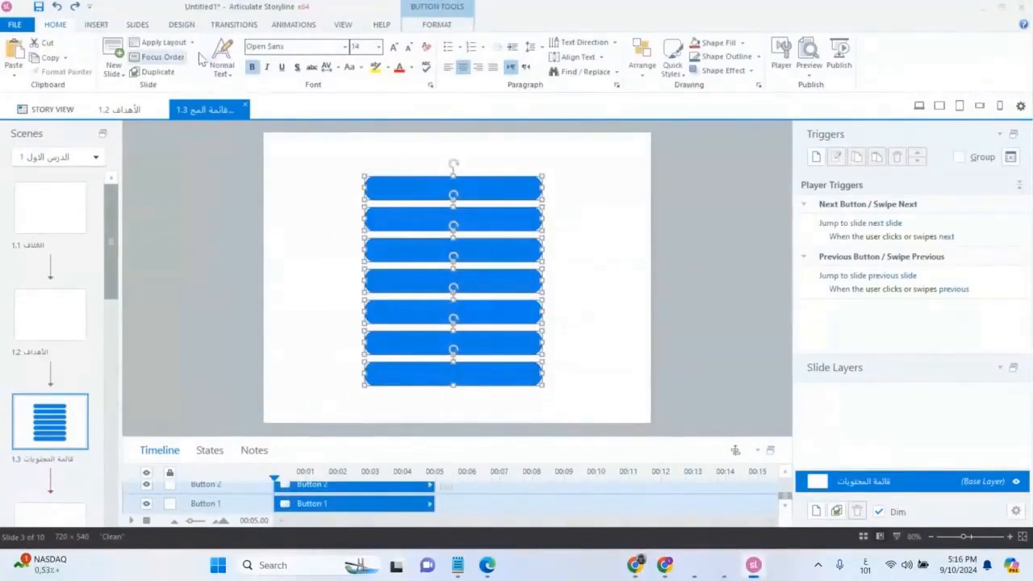
click(98, 25)
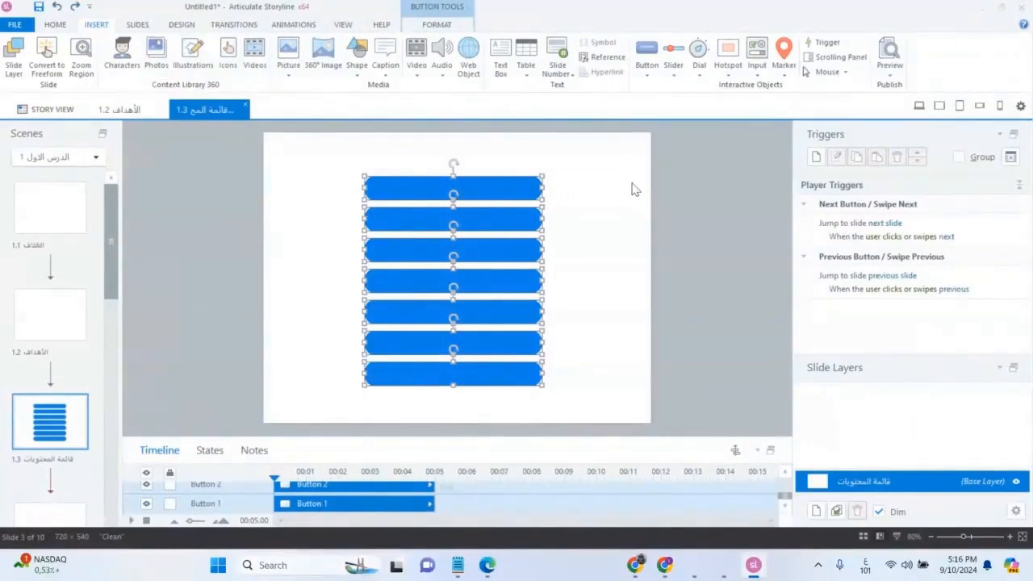
click(357, 74)
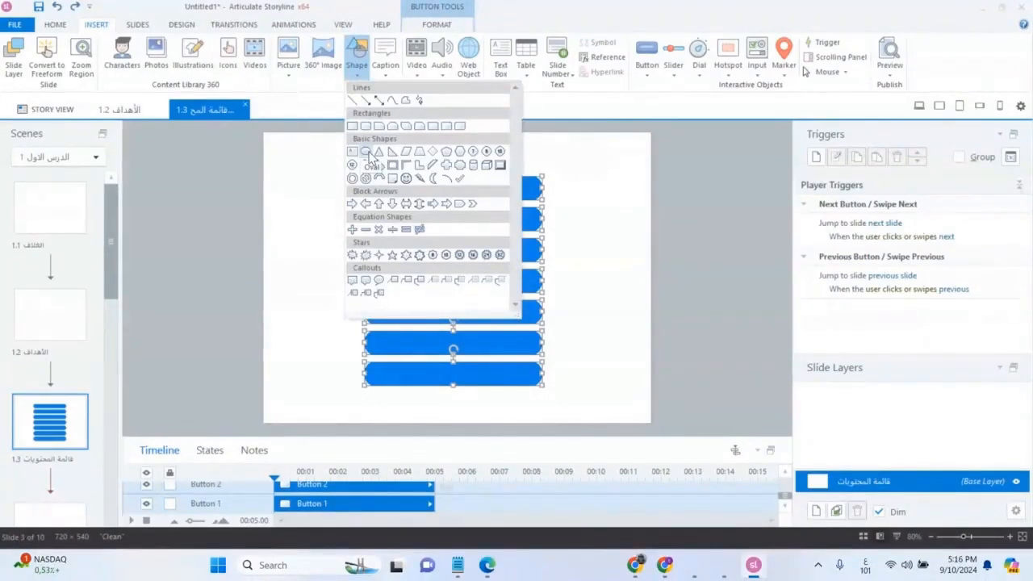
click(492, 154)
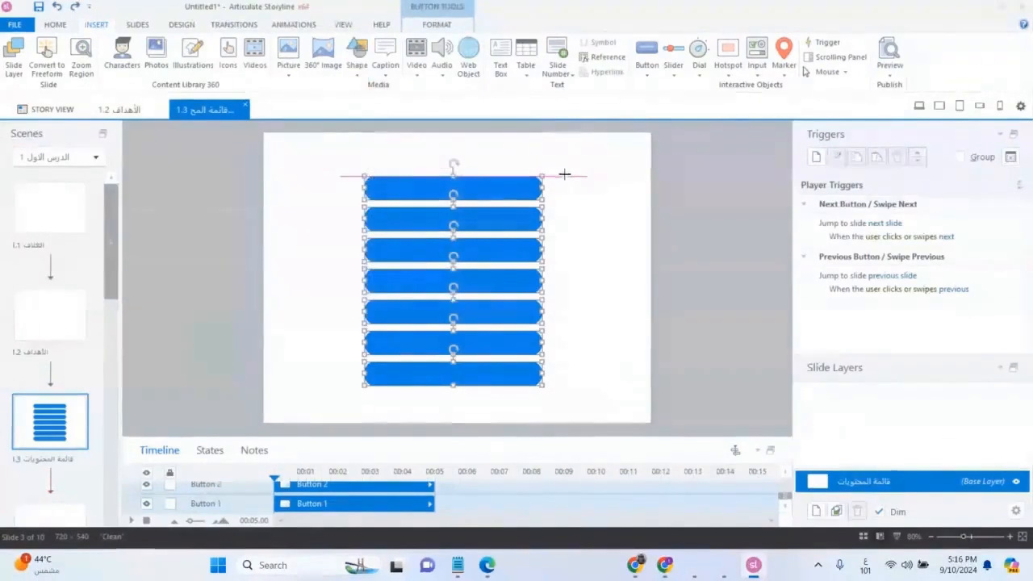
drag(563, 177, 595, 199)
click(578, 222)
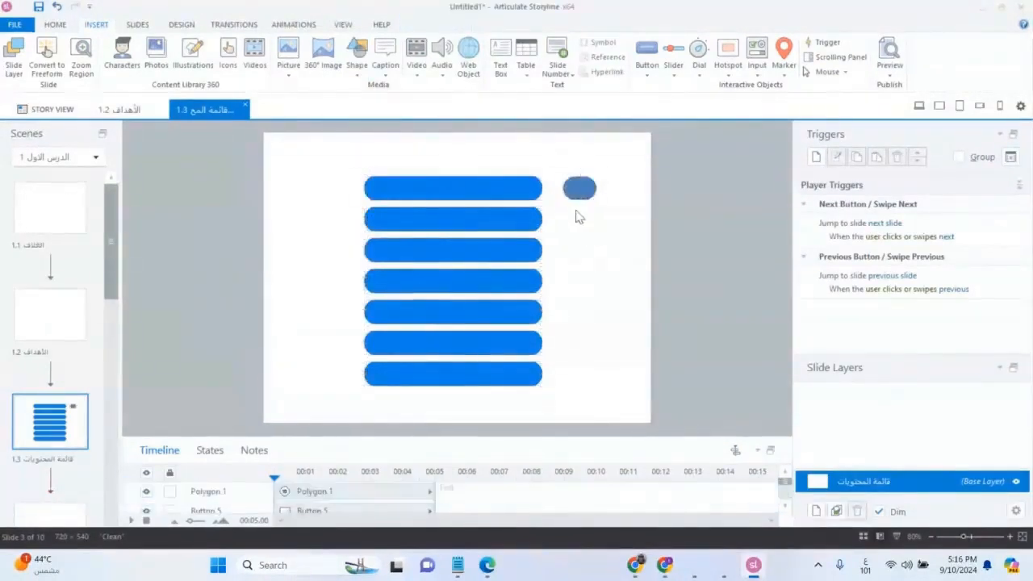
Add the number 1 to the polygon and format it bold at font size 18
click(577, 187)
right_click(580, 190)
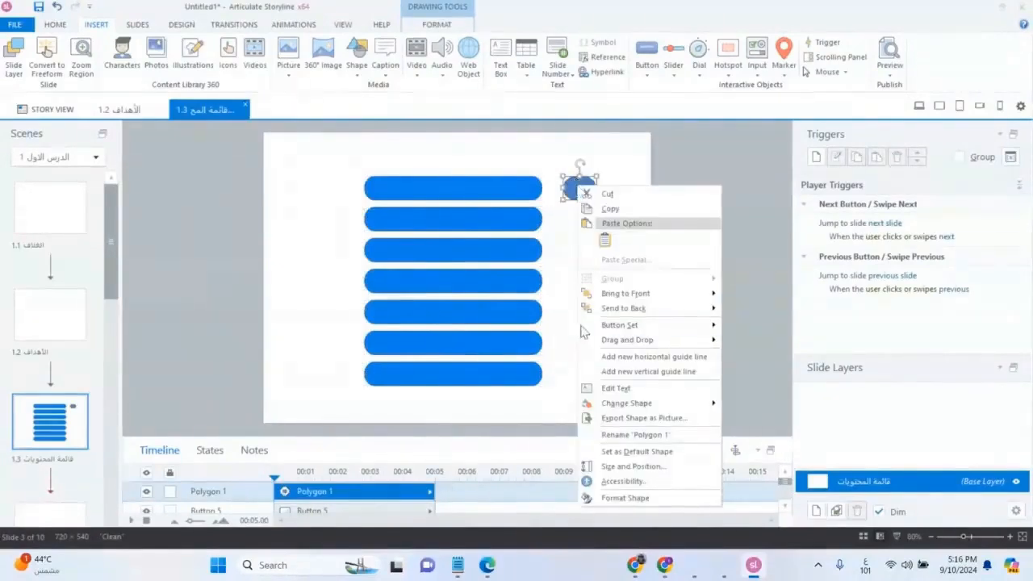
click(618, 388)
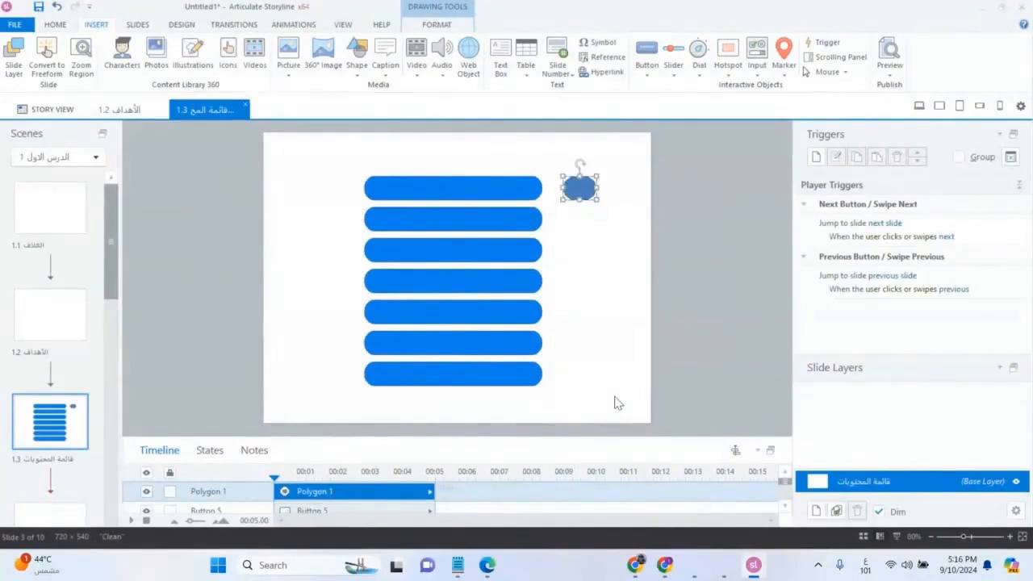
double_click(586, 184)
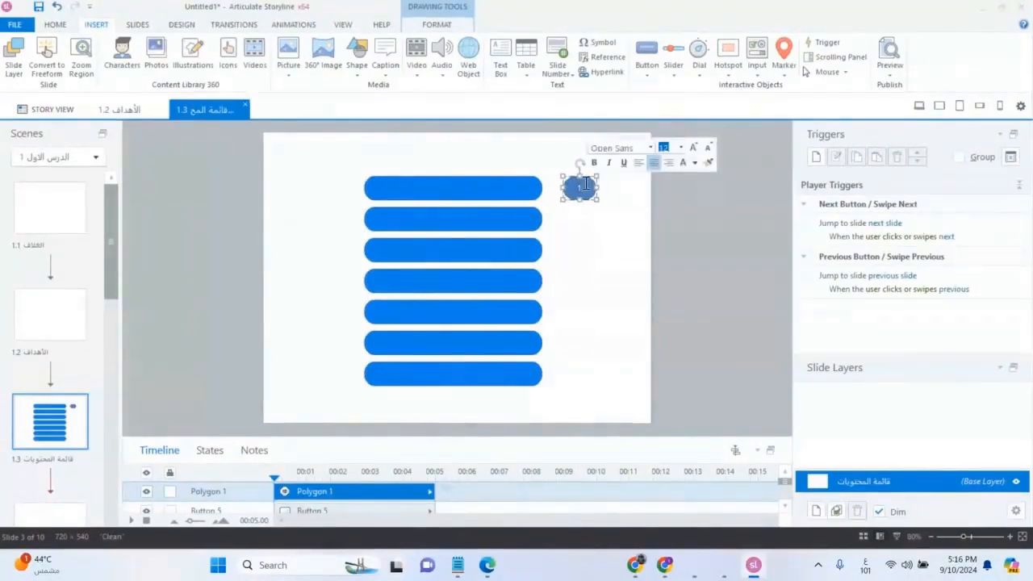
click(693, 150)
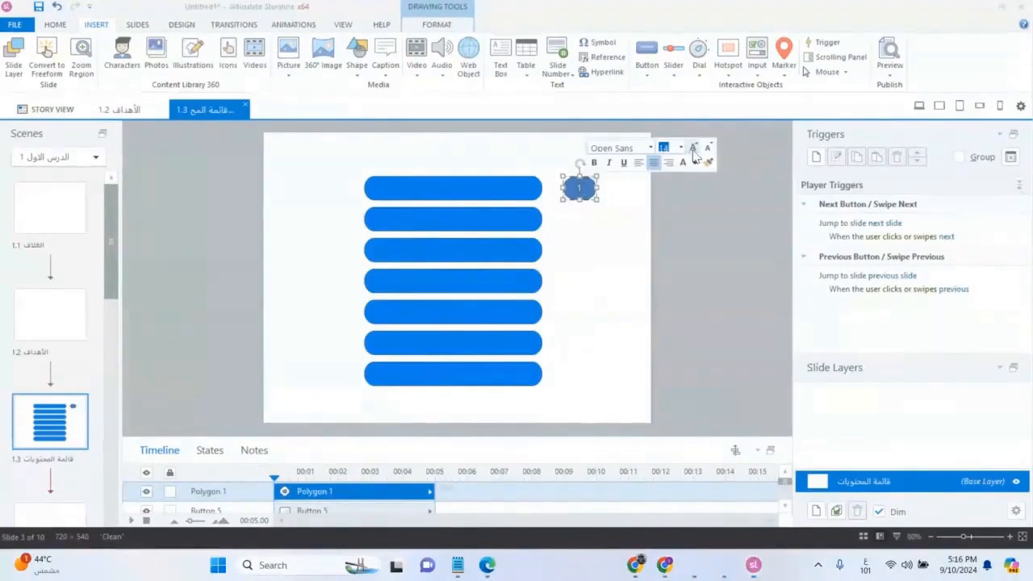
click(694, 153)
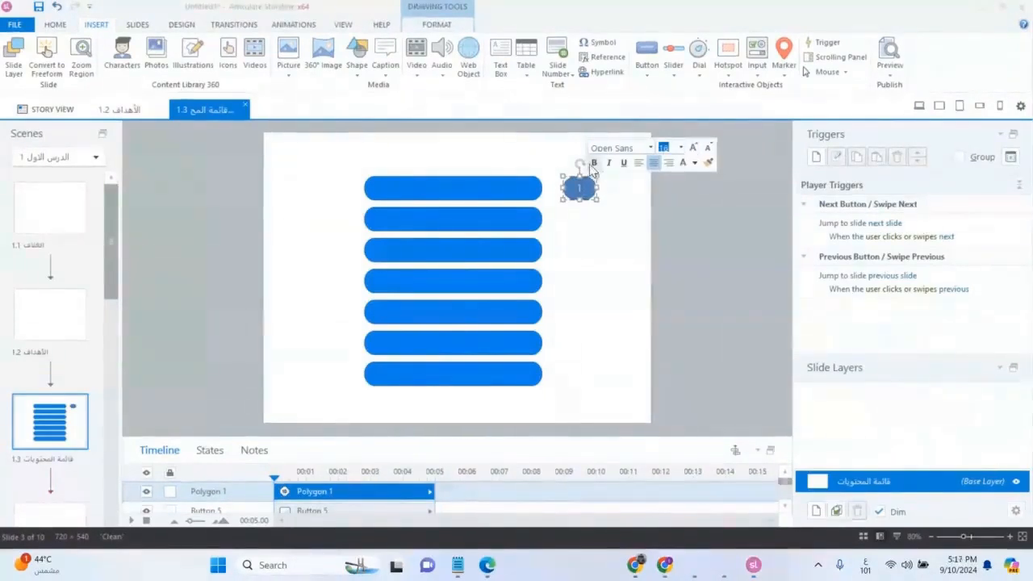
click(693, 150)
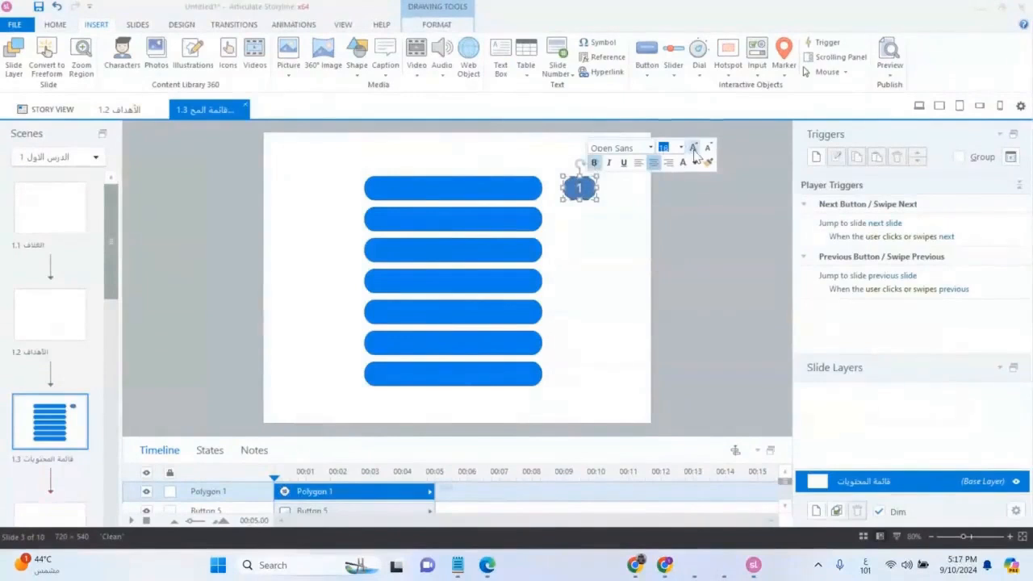
click(607, 284)
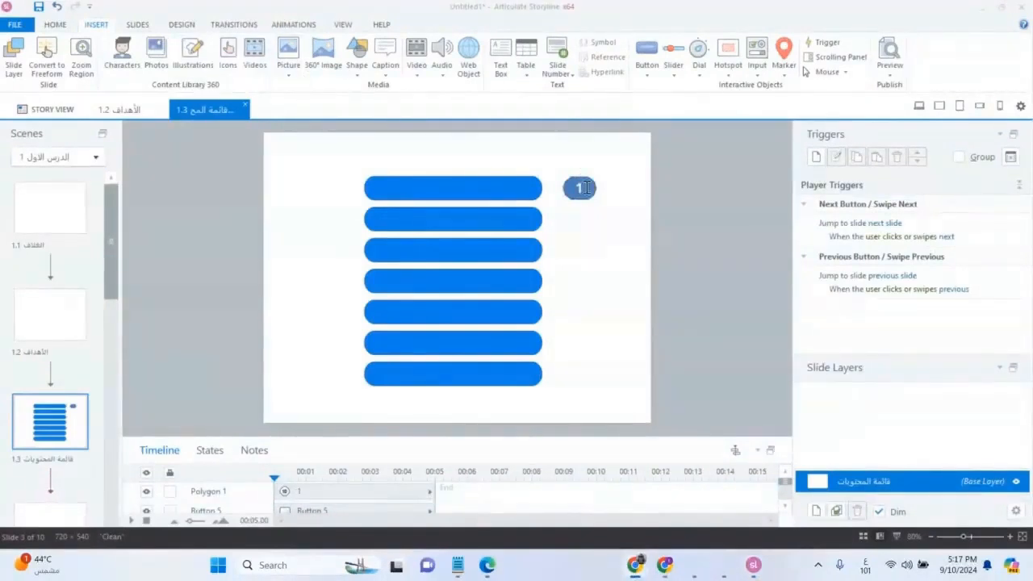
Duplicate the polygon numbered 1 and place the copy directly below it, level with the second button
scroll(701, 204, up, 3)
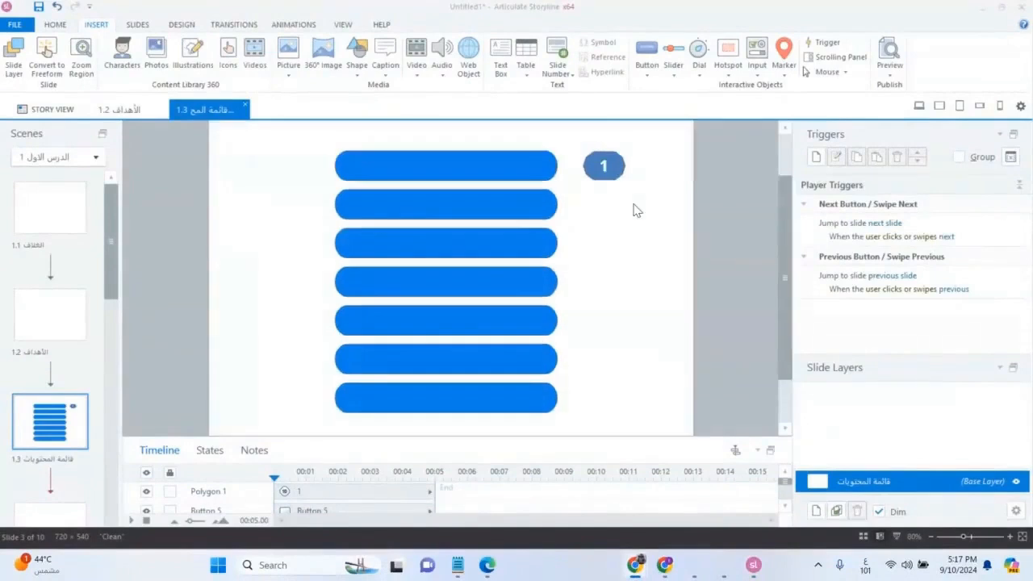
scroll(731, 233, up, 2)
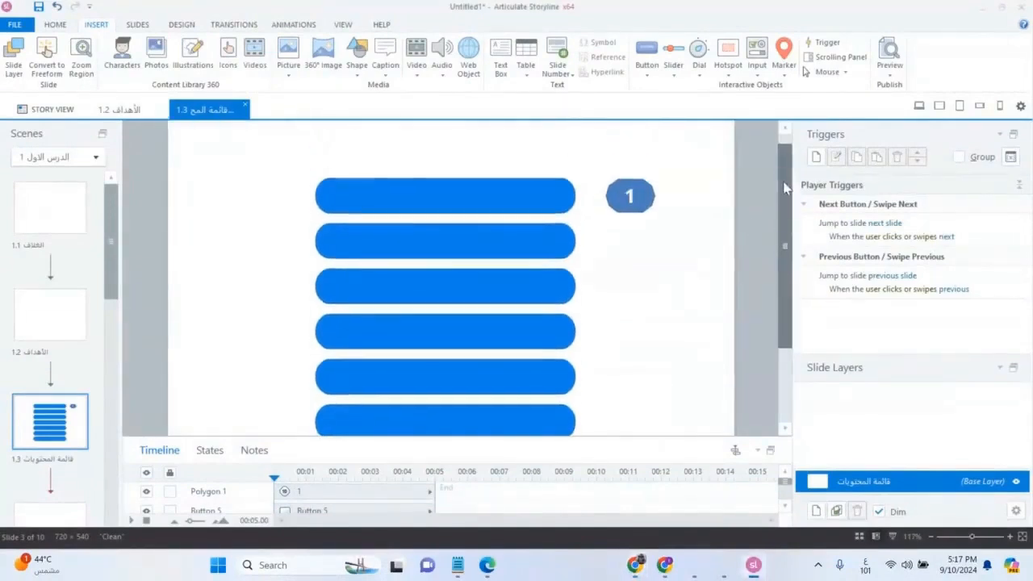
scroll(751, 272, up, 2)
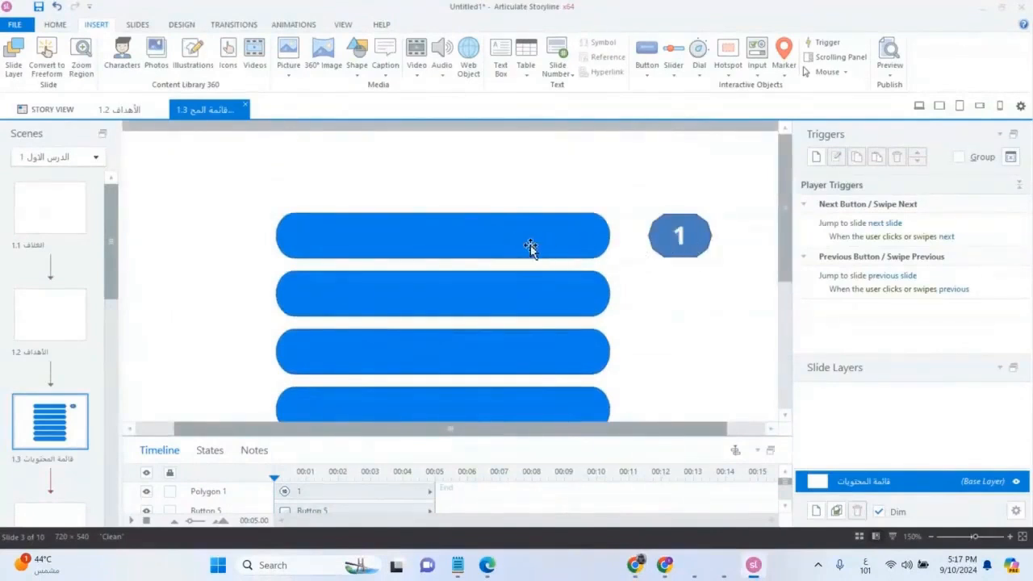
drag(734, 213, 641, 293)
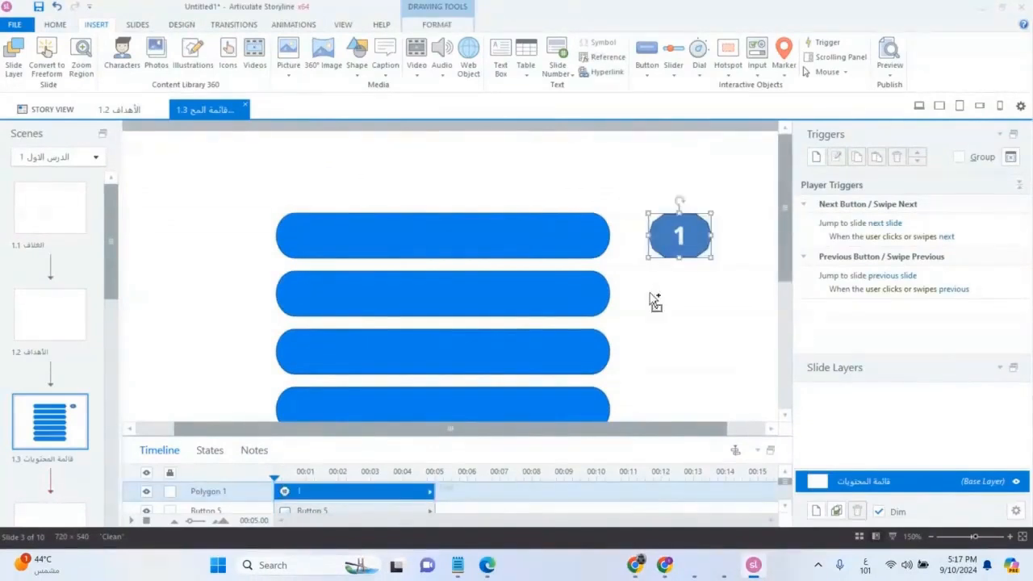
key(ctrl+d)
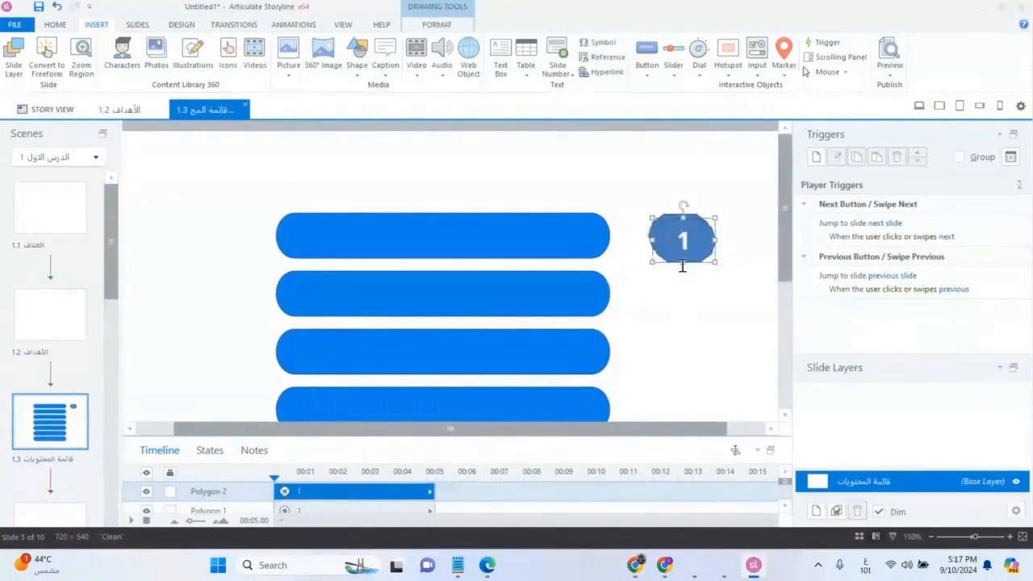
click(673, 300)
click(685, 259)
click(676, 301)
click(706, 219)
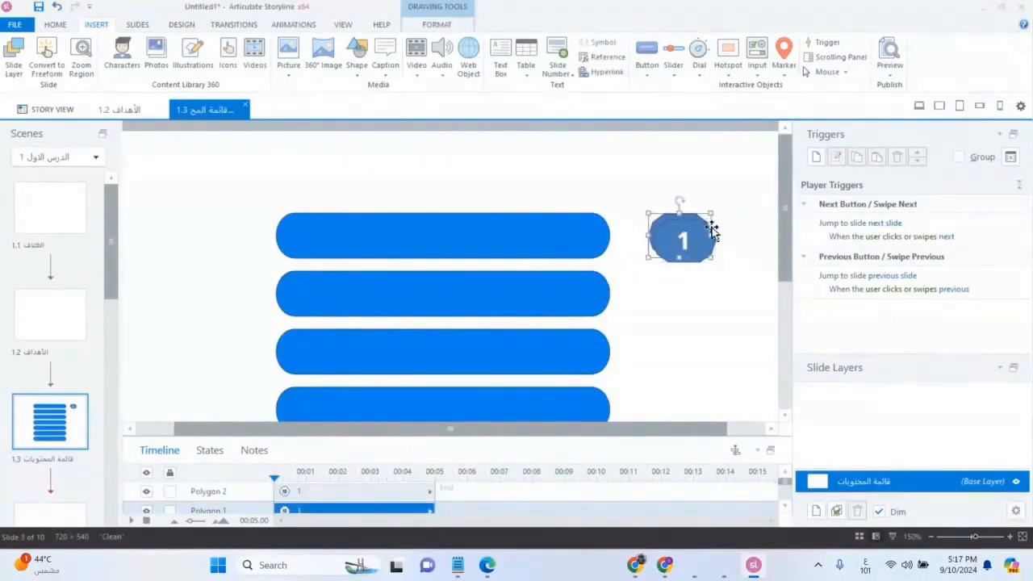
click(716, 247)
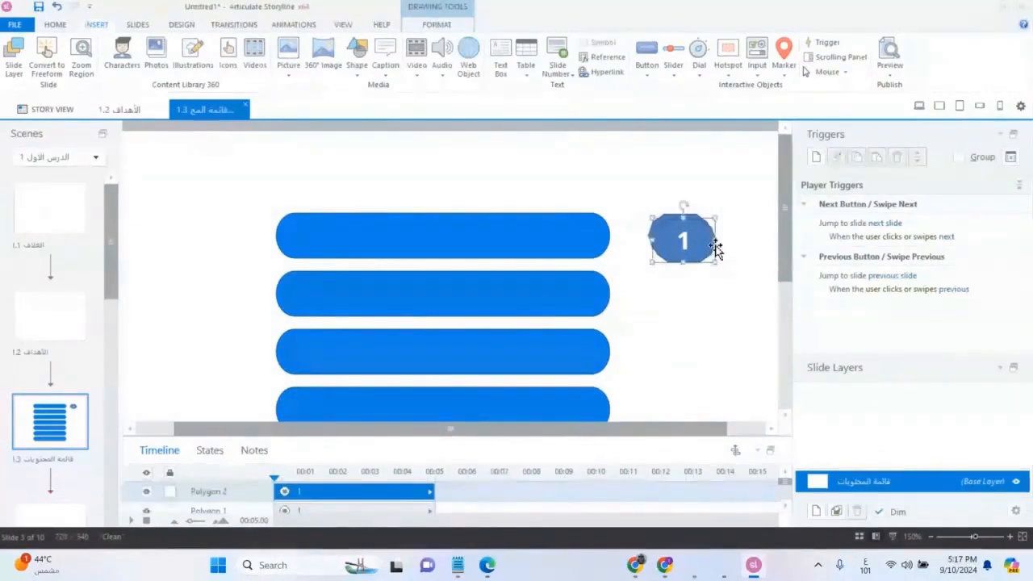
drag(716, 245, 700, 300)
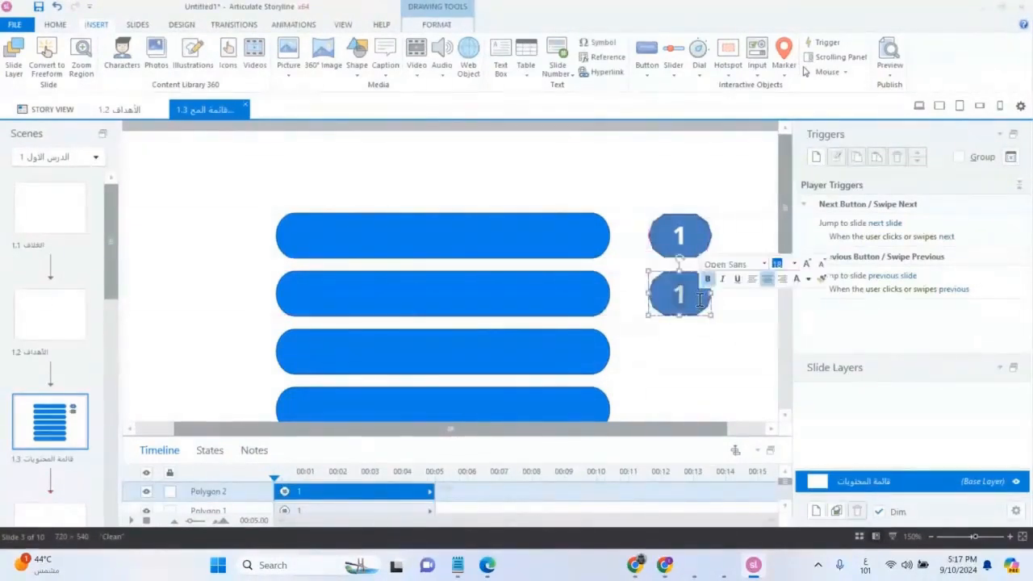
Change the number in the duplicated polygon beside the second button to 2
text(2)
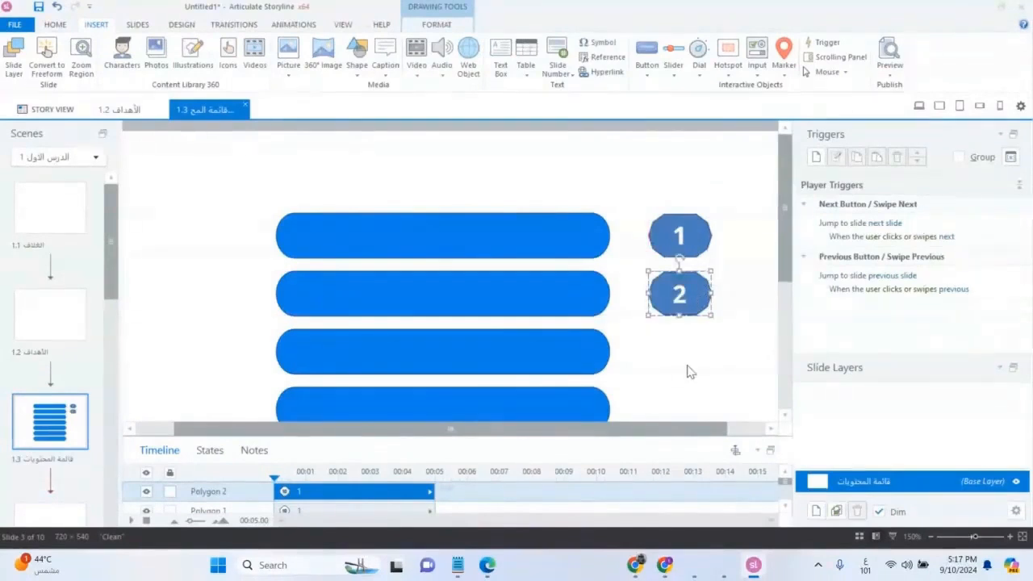
click(687, 369)
click(696, 248)
click(696, 297)
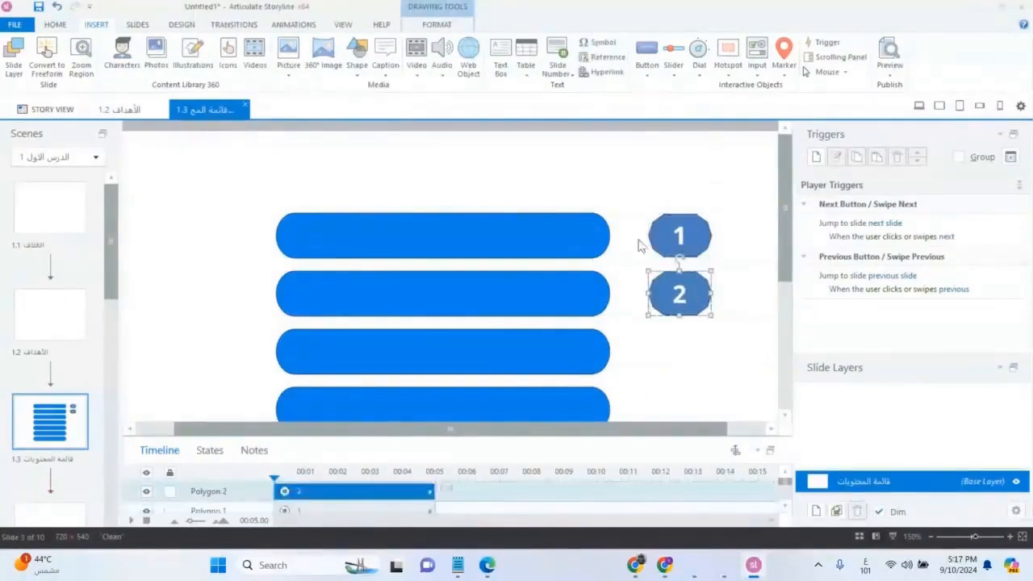
Duplicate polygons 1 and 2 together and place the copies level with the third and fourth buttons
click(739, 200)
drag(752, 177, 652, 359)
click(650, 352)
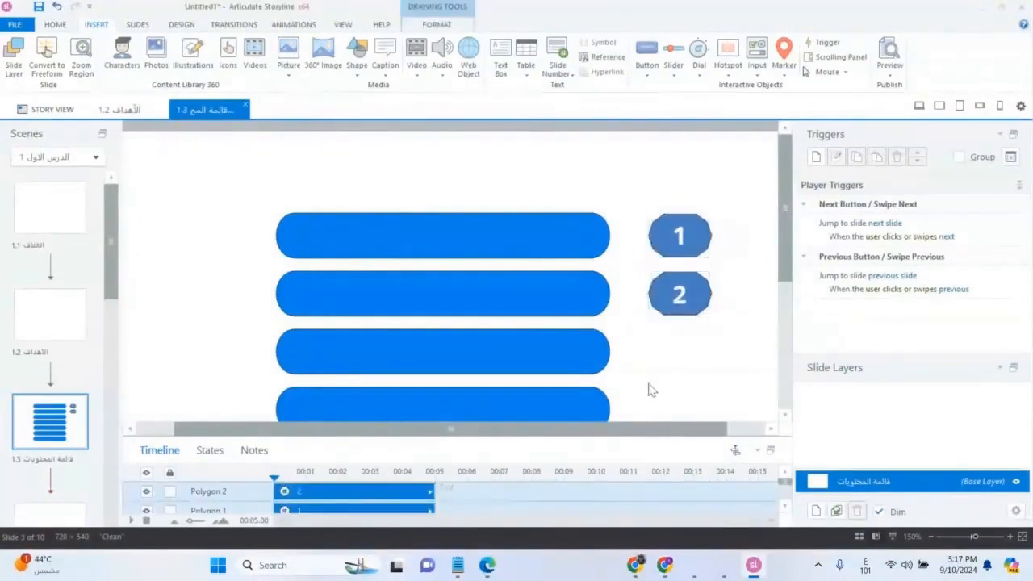
click(546, 238)
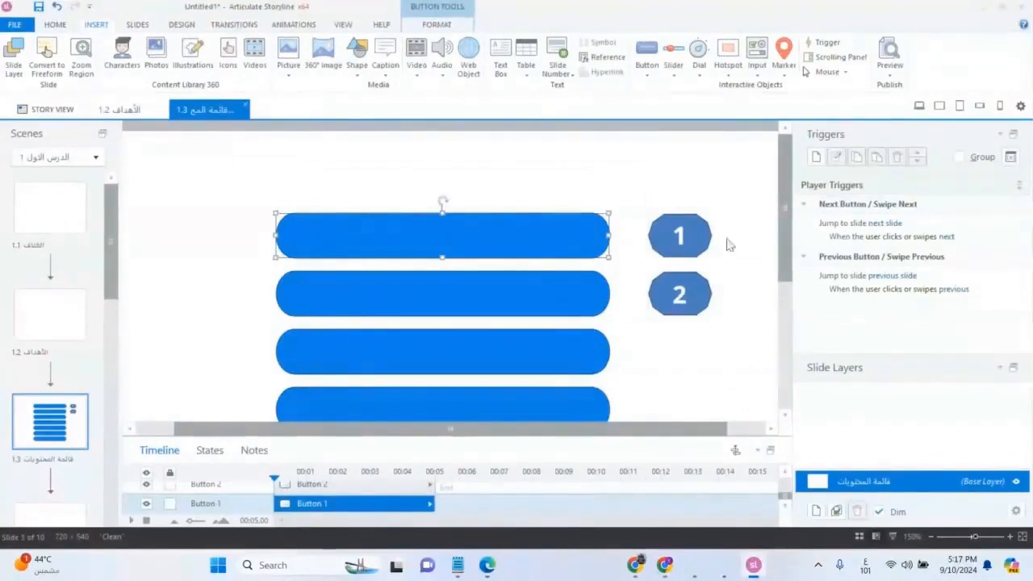
click(704, 366)
drag(753, 187, 636, 365)
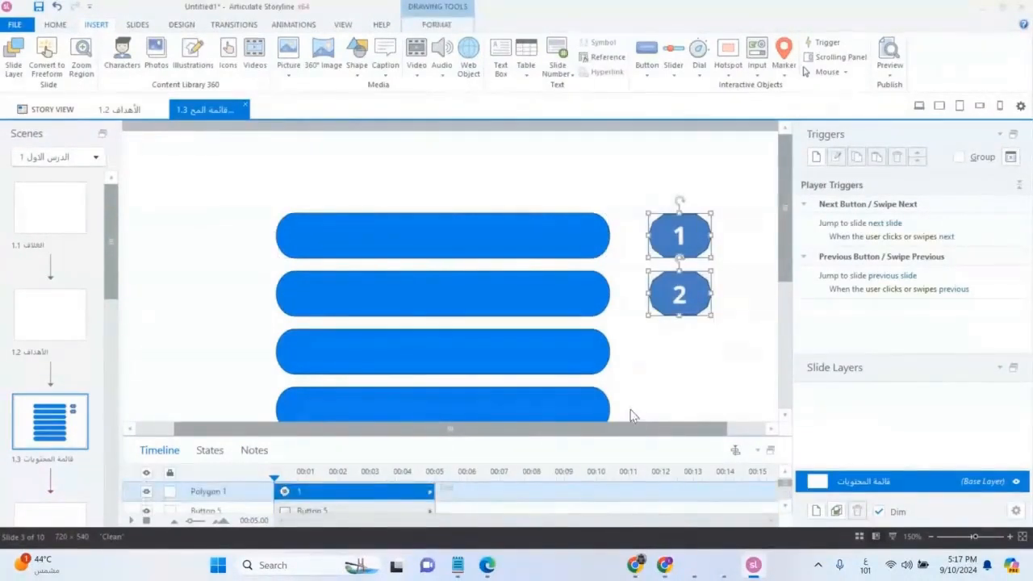
scroll(670, 362, down, 3)
drag(708, 155, 704, 275)
click(743, 212)
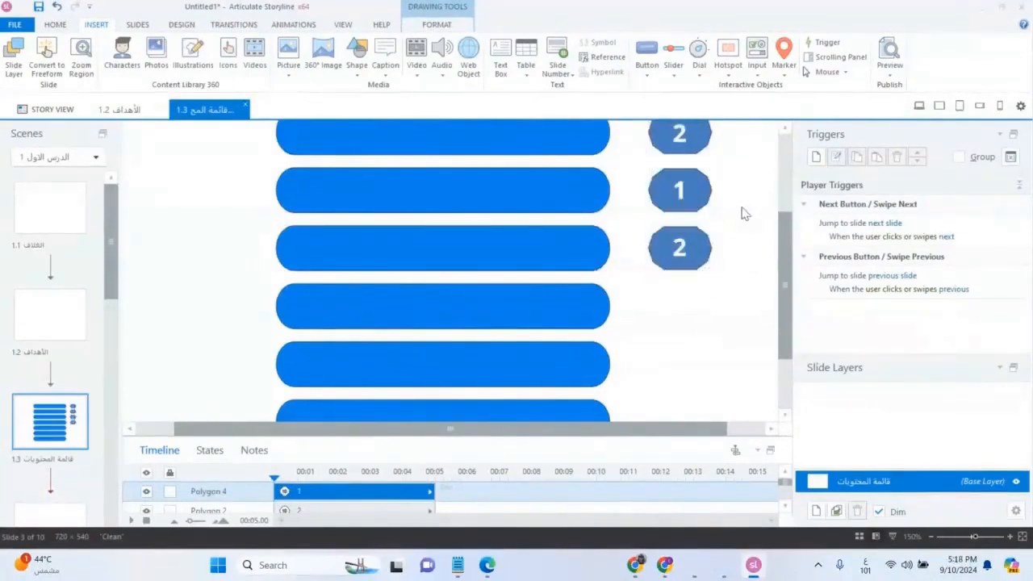
Renumber the two copied polygons beside the third and fourth buttons as 3 and 4
click(691, 210)
click(698, 212)
drag(698, 212, 699, 212)
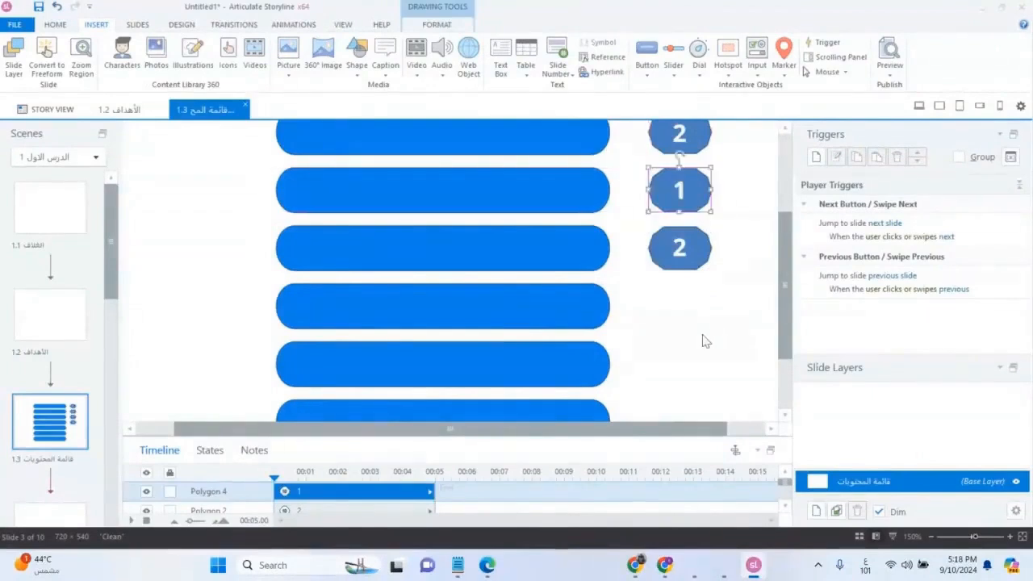
double_click(675, 190)
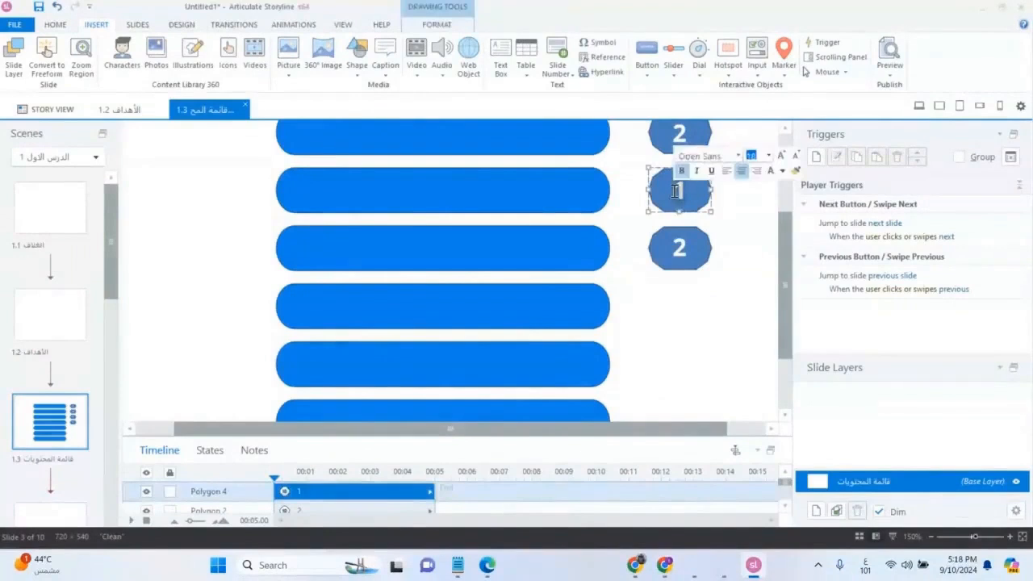
text(3)
double_click(684, 252)
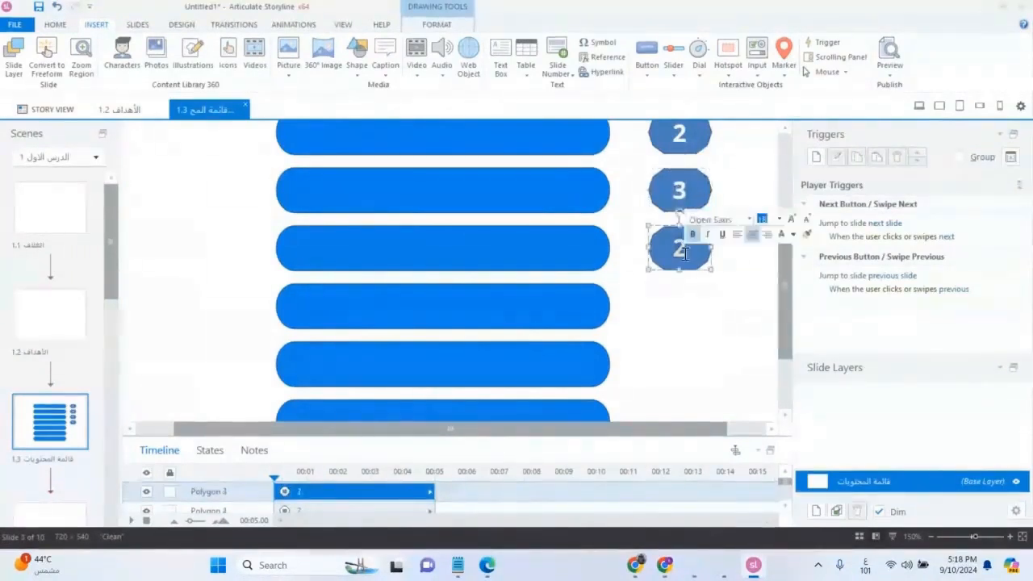
text(4)
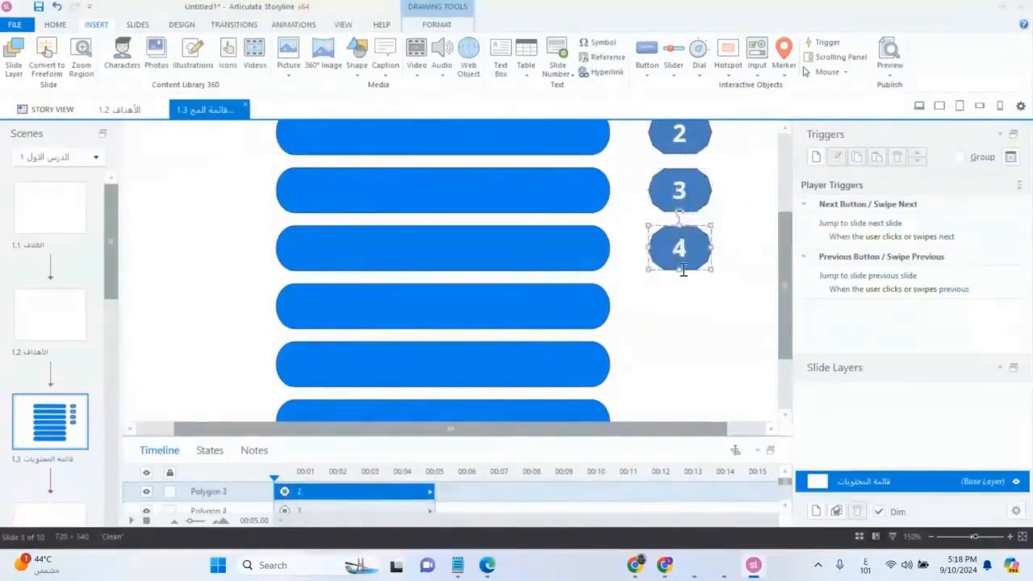
click(685, 312)
Add the text المقدمة to the first button, beside polygon 1
scroll(745, 231, up, 3)
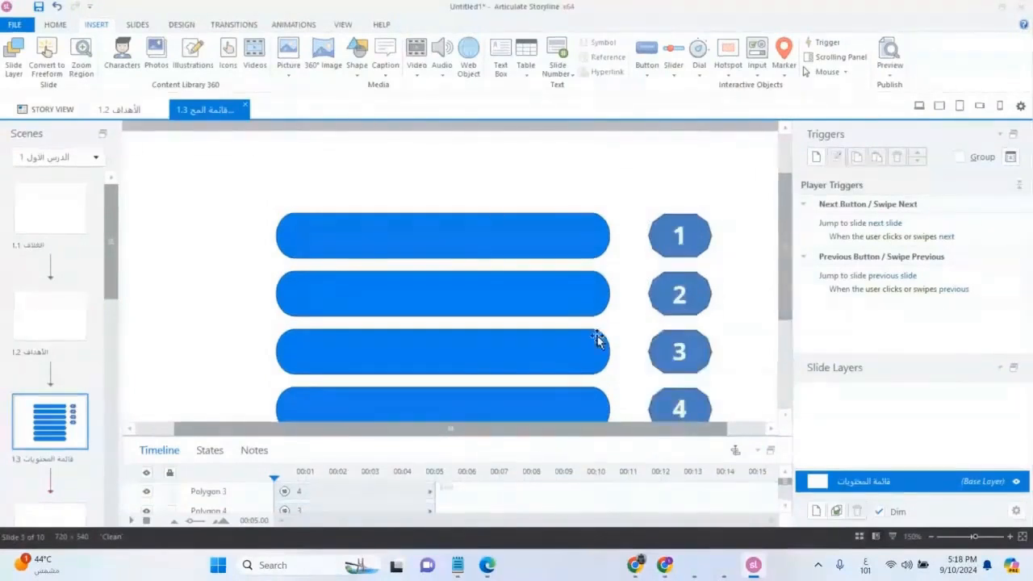
scroll(501, 289, down, 3)
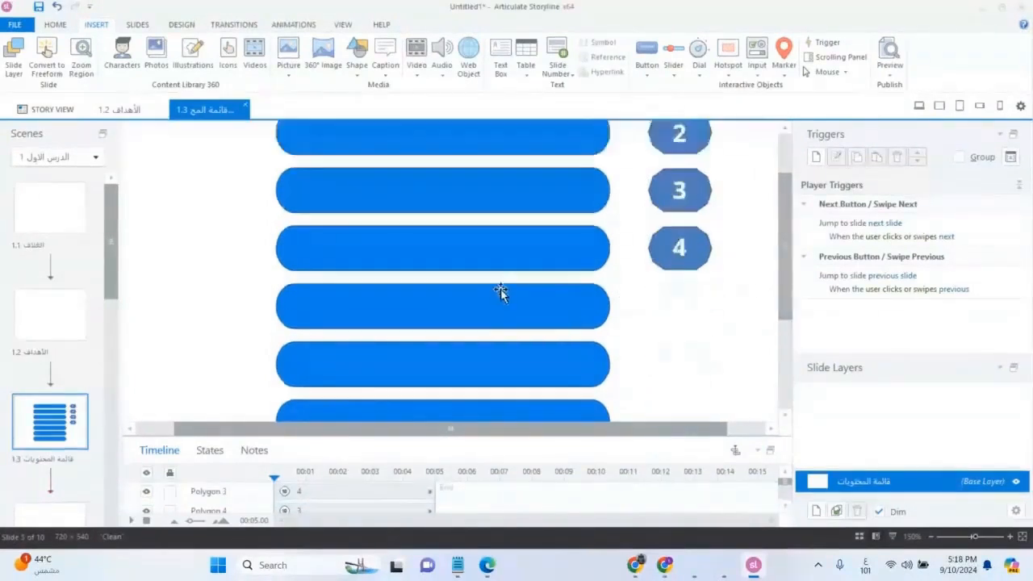
scroll(588, 277, up, 3)
click(458, 244)
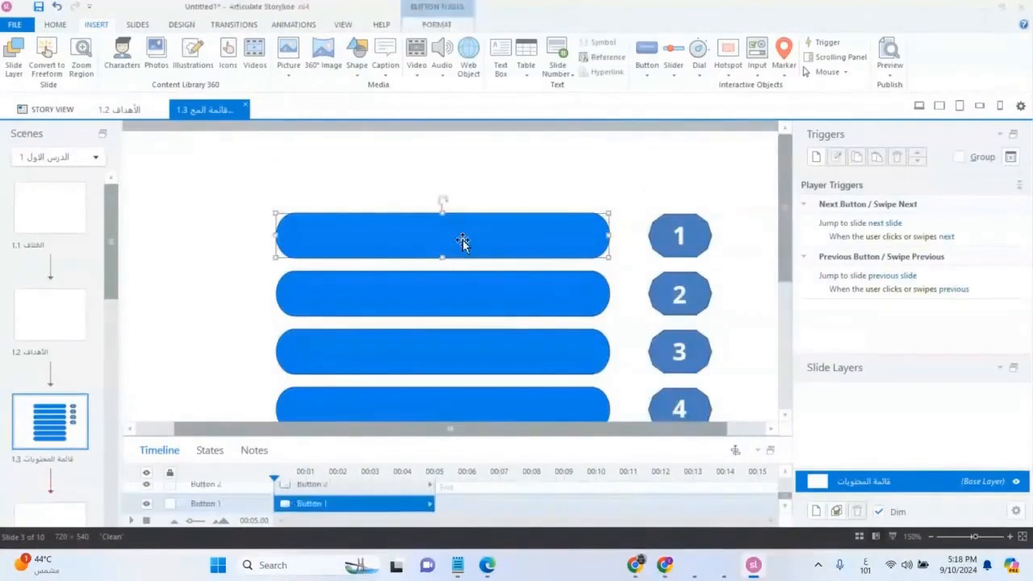
right_click(462, 241)
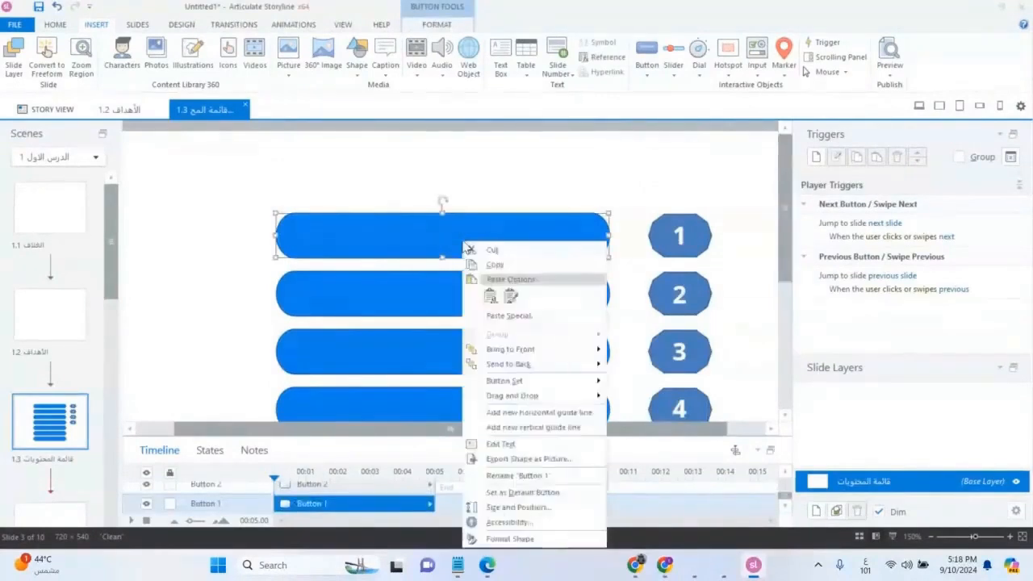
click(527, 447)
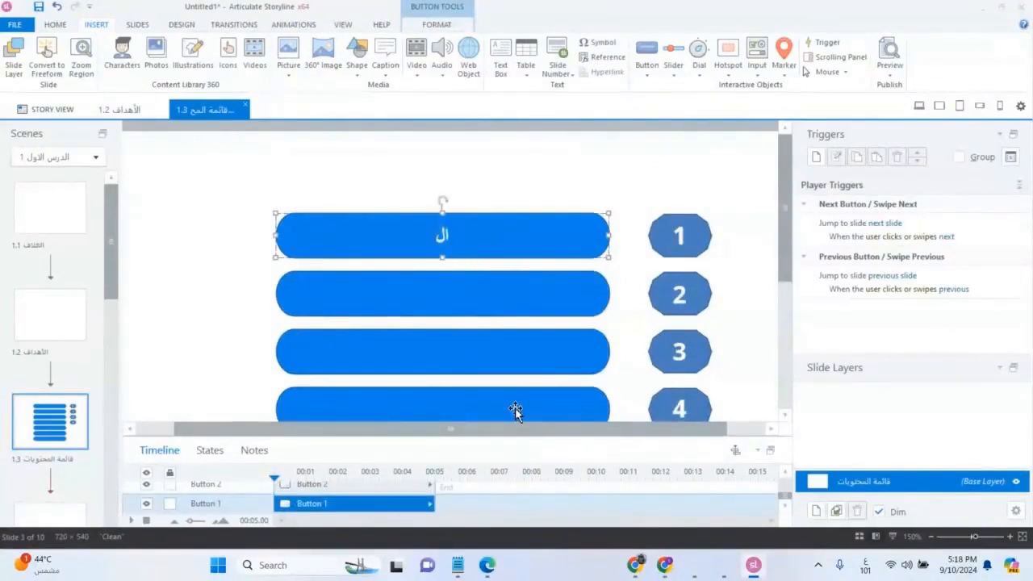
text(الموضوع ال)
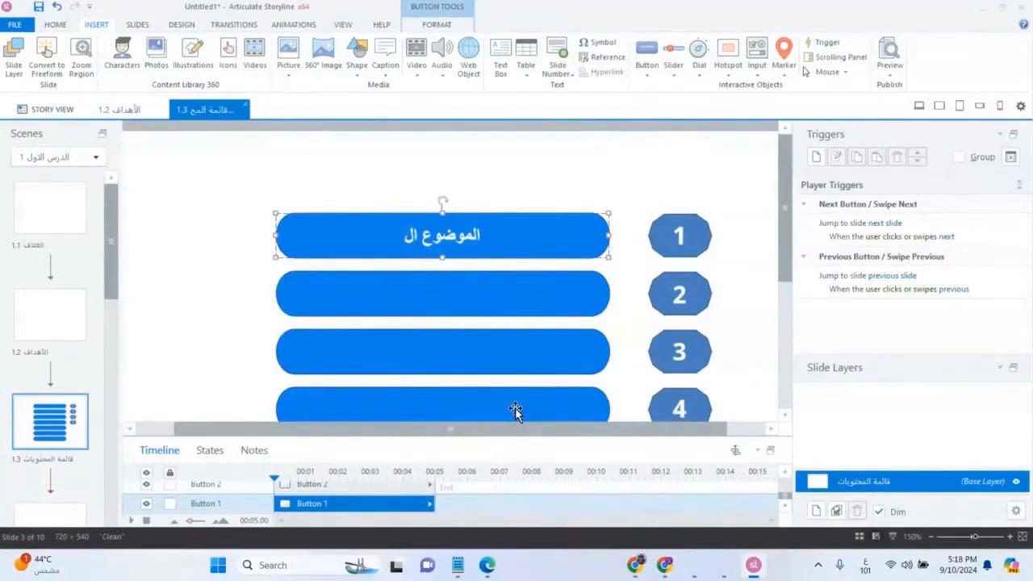
key(BackSpace)
key(ctrl+a)
key(BackSpace)
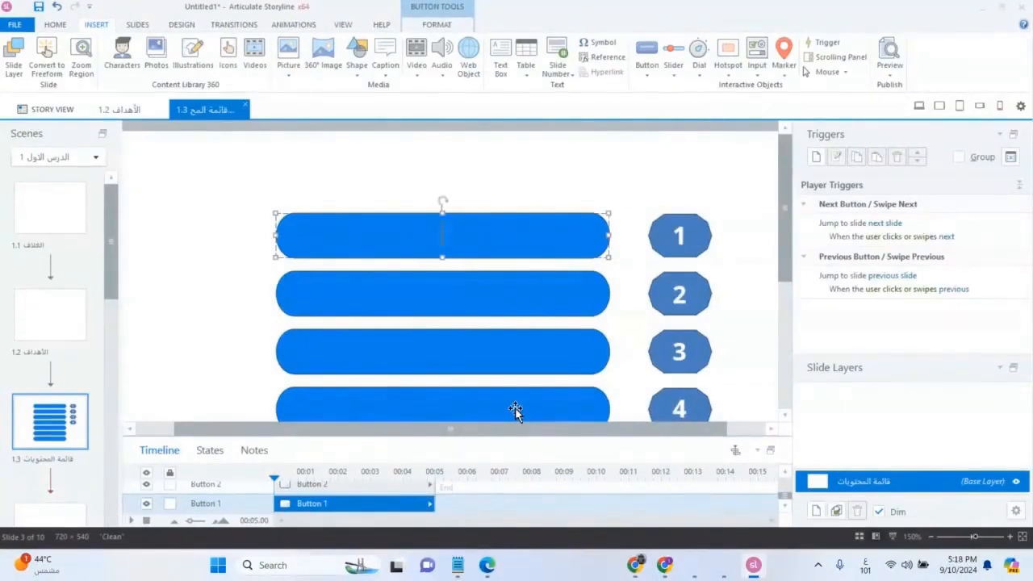
text(المح)
text(دمة)
Add the text الاختبار to the last button in the stack
scroll(528, 352, down, 3)
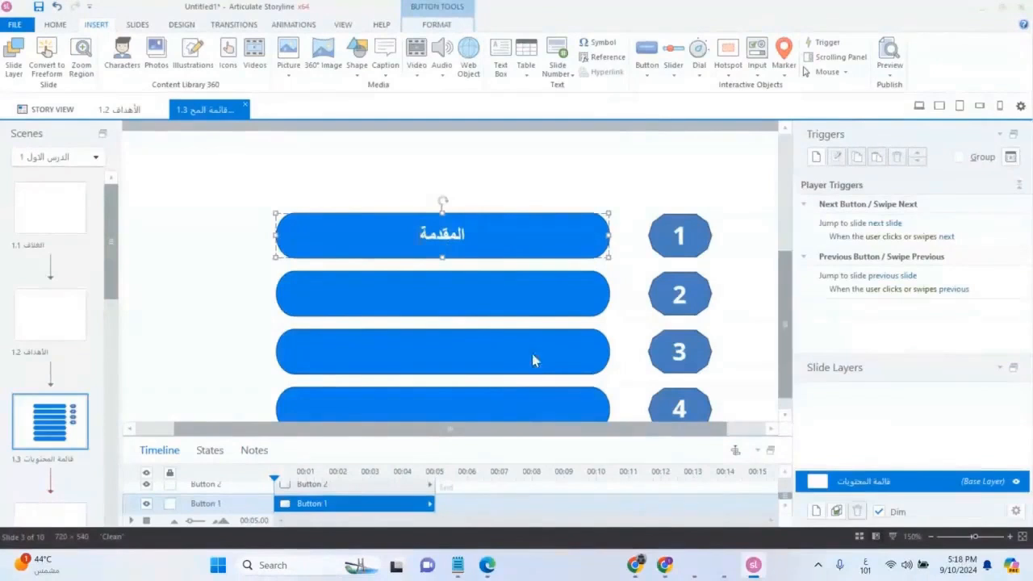
click(516, 339)
right_click(471, 323)
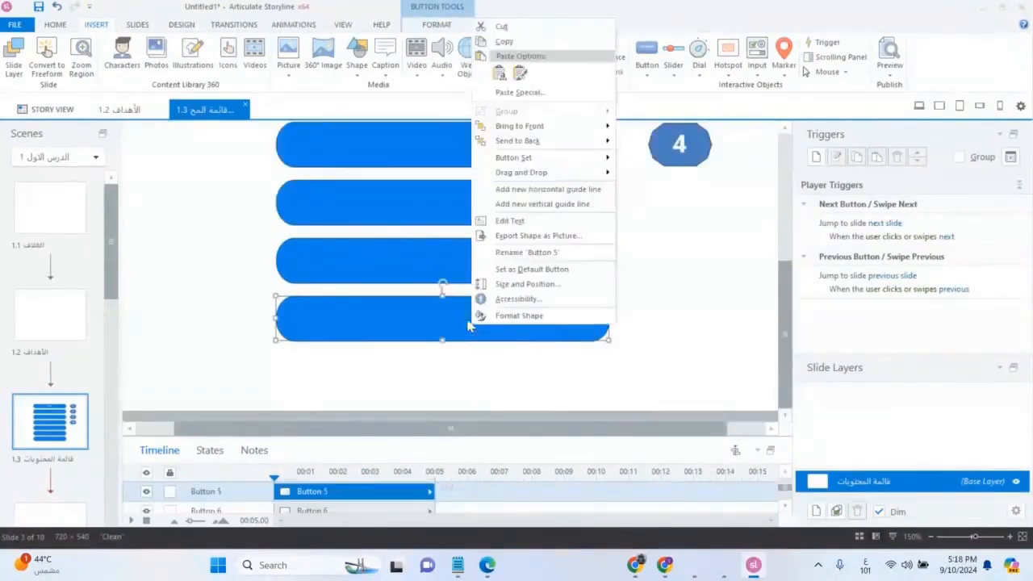
click(513, 218)
text(الاختبار)
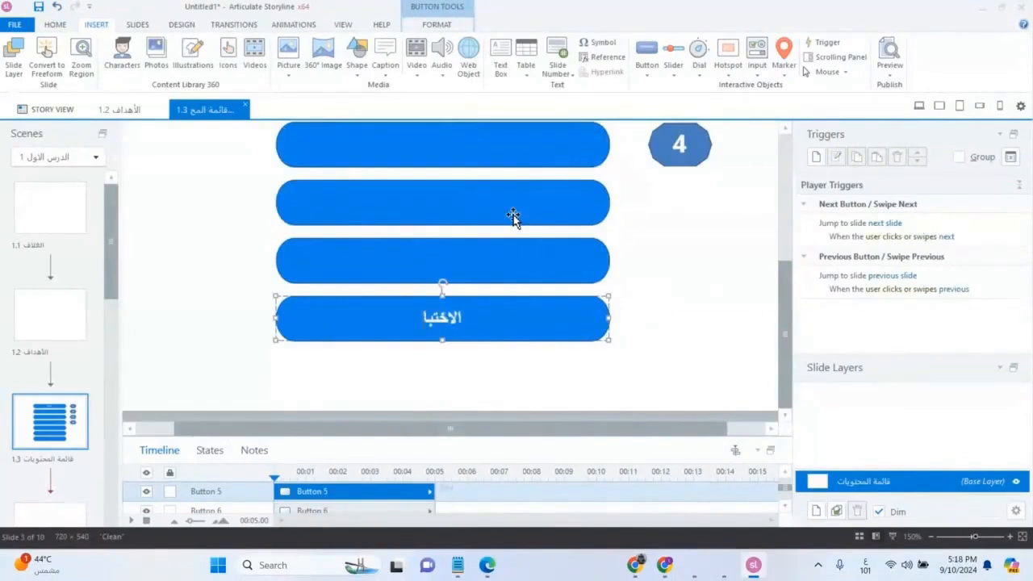
Add the text الخلاصة to the sixth button, directly above the الاختبار button
click(477, 261)
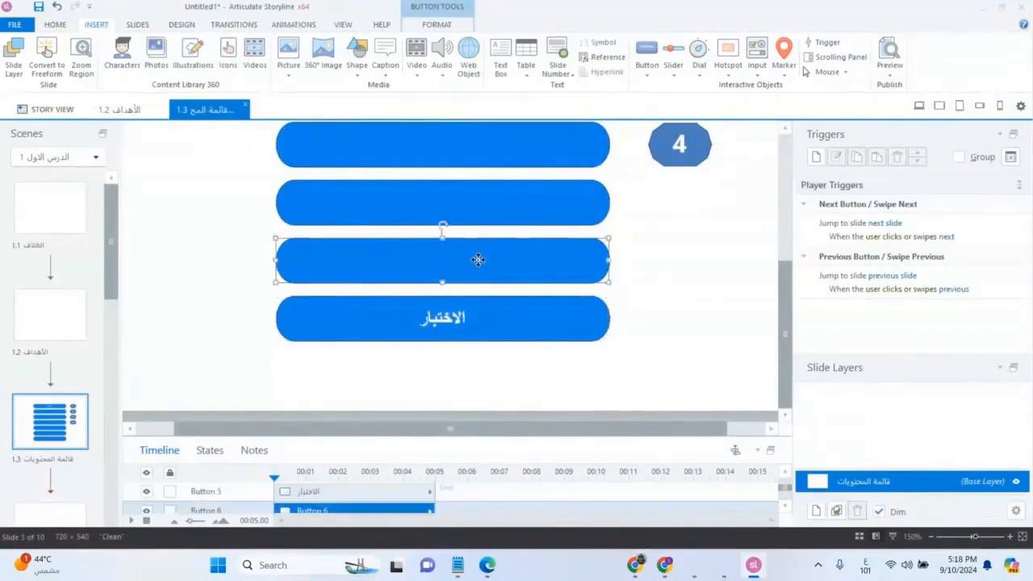
right_click(478, 261)
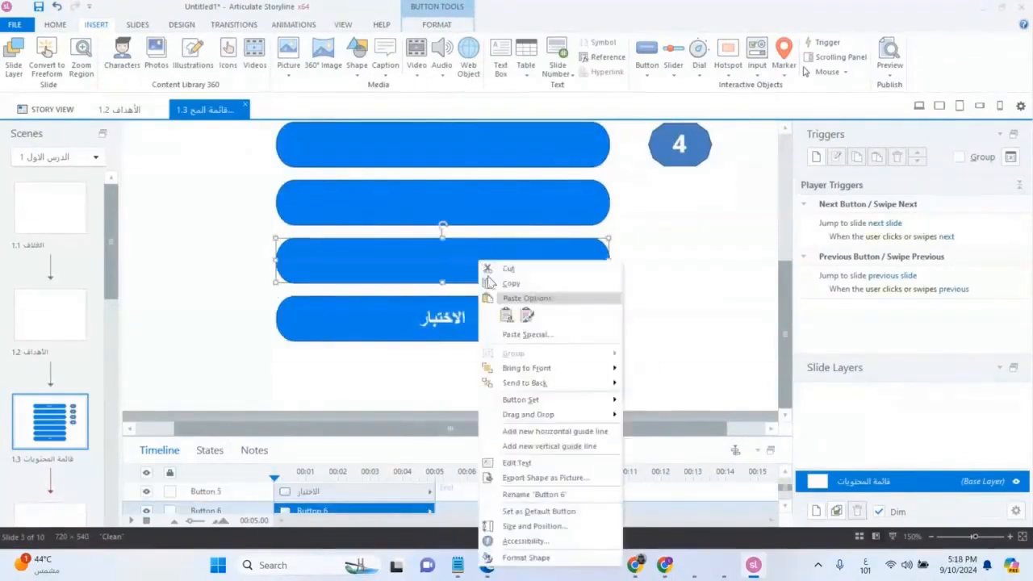
click(513, 462)
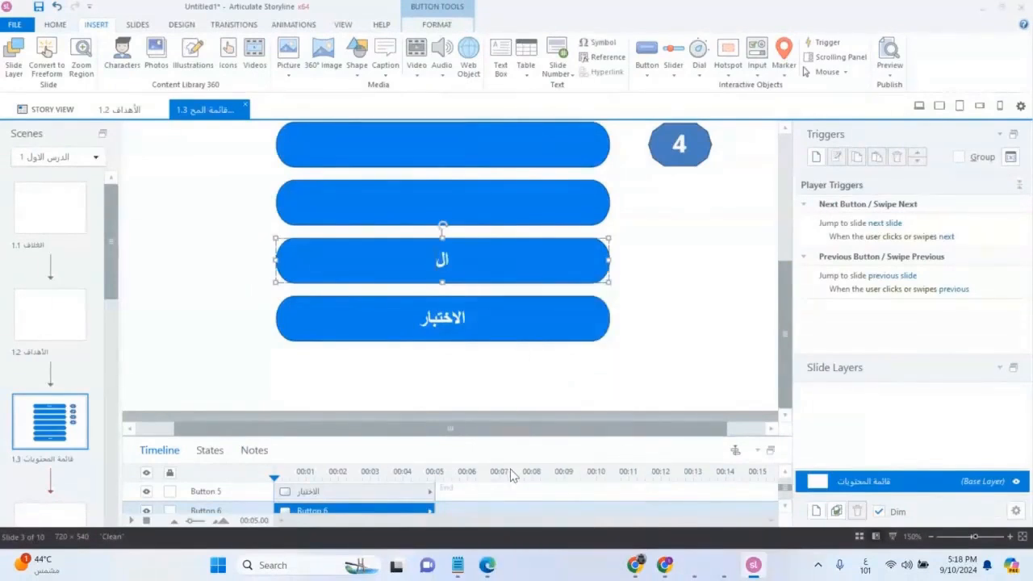
text(الخلاصة)
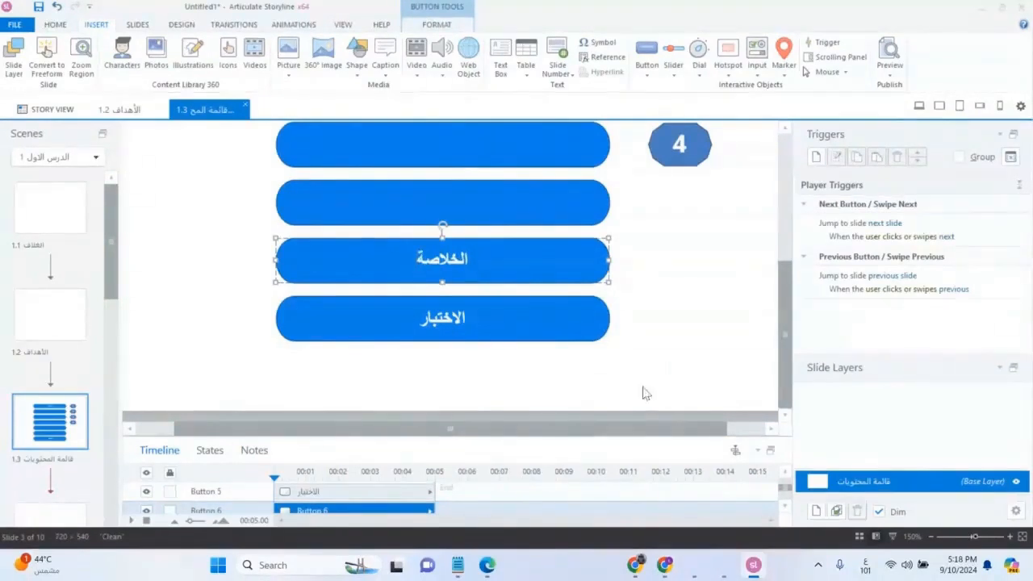
click(625, 320)
Label the second button 1 and the third button 2, below the المقدمة button
scroll(624, 320, up, 3)
right_click(404, 297)
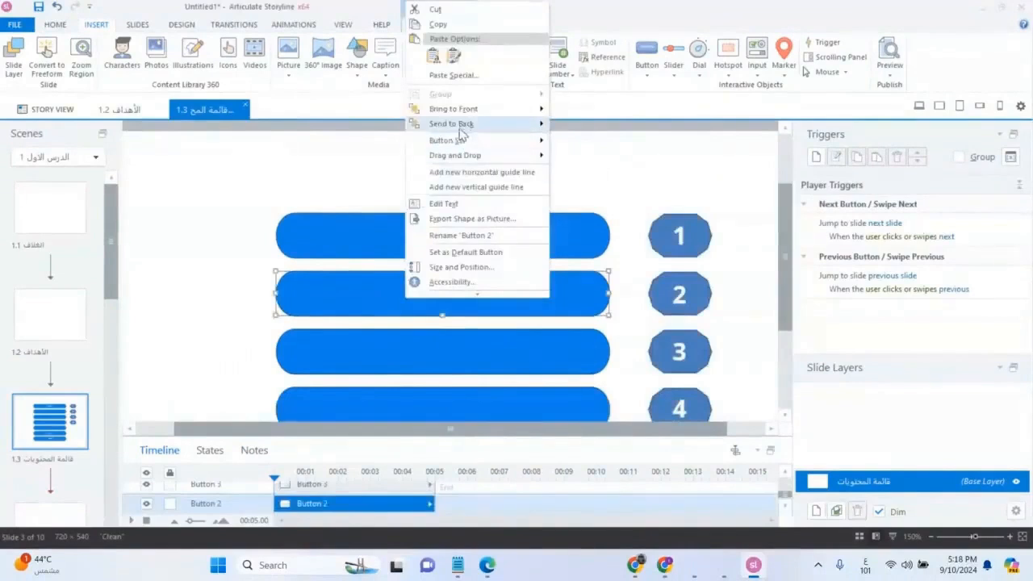
click(456, 204)
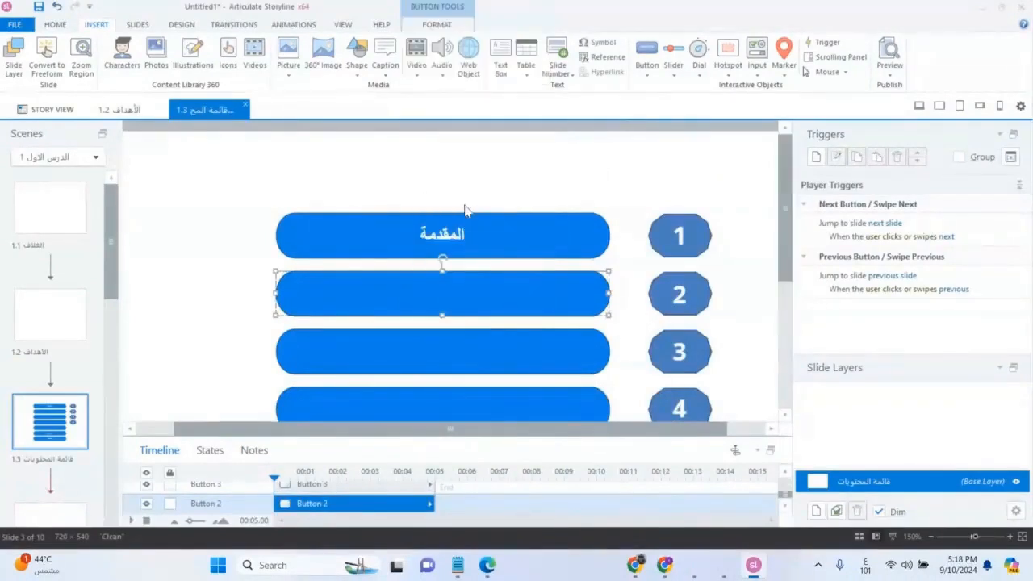
right_click(415, 364)
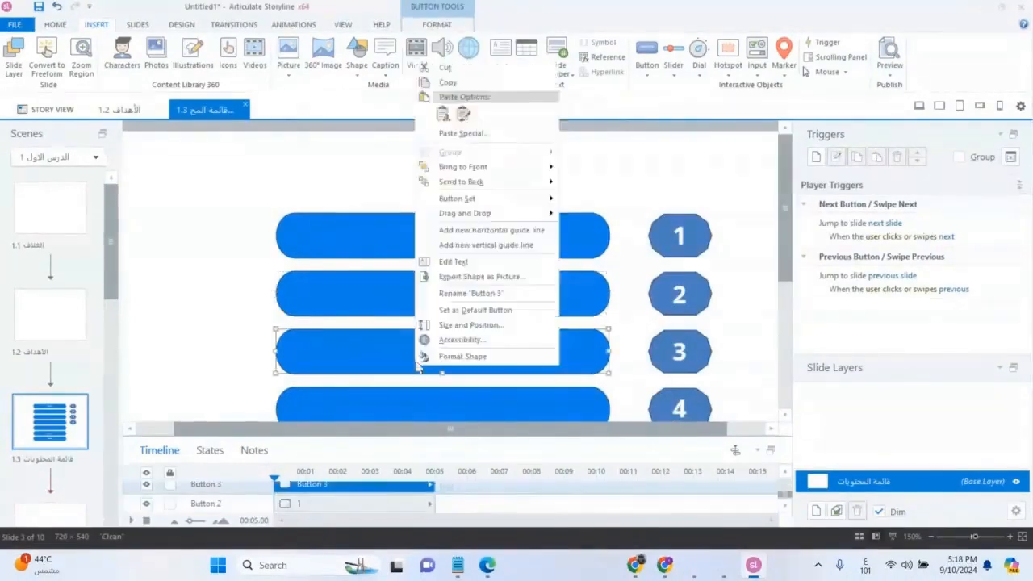
click(457, 260)
text(2)
click(248, 317)
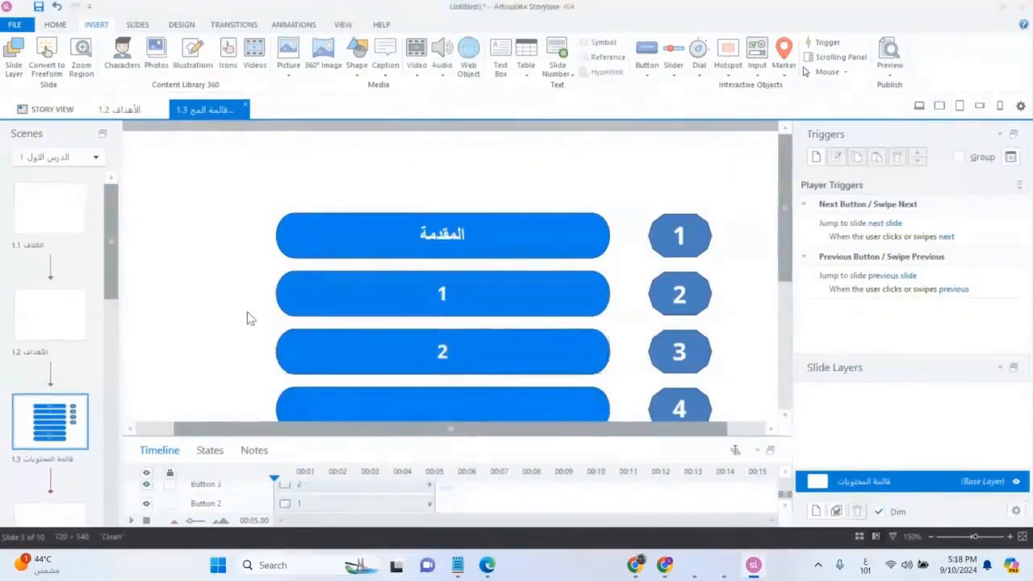
Label the two remaining blank buttons above الخلاصة as 3 and 4, in order from top to bottom
scroll(457, 323, down, 3)
click(465, 250)
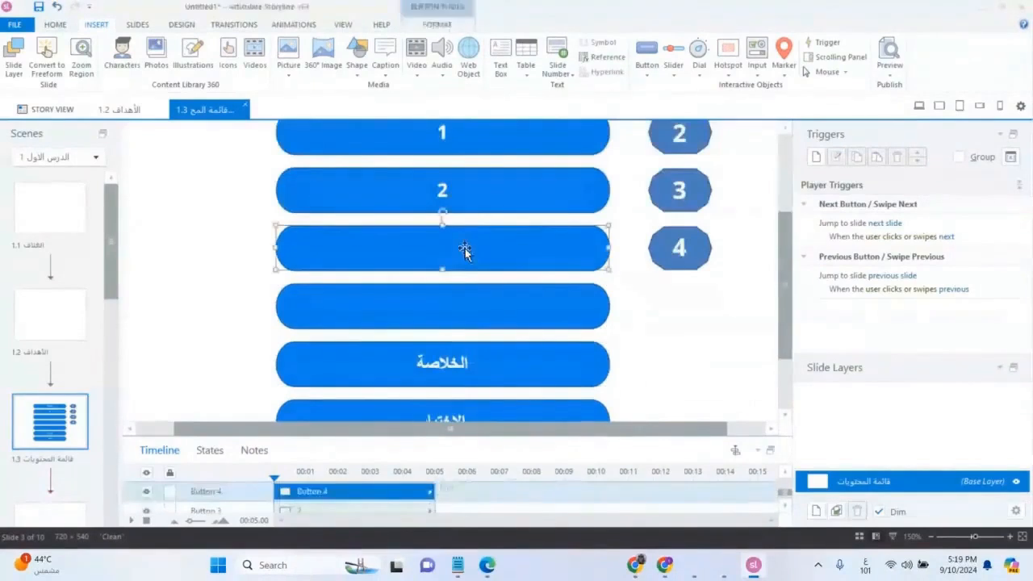
right_click(465, 250)
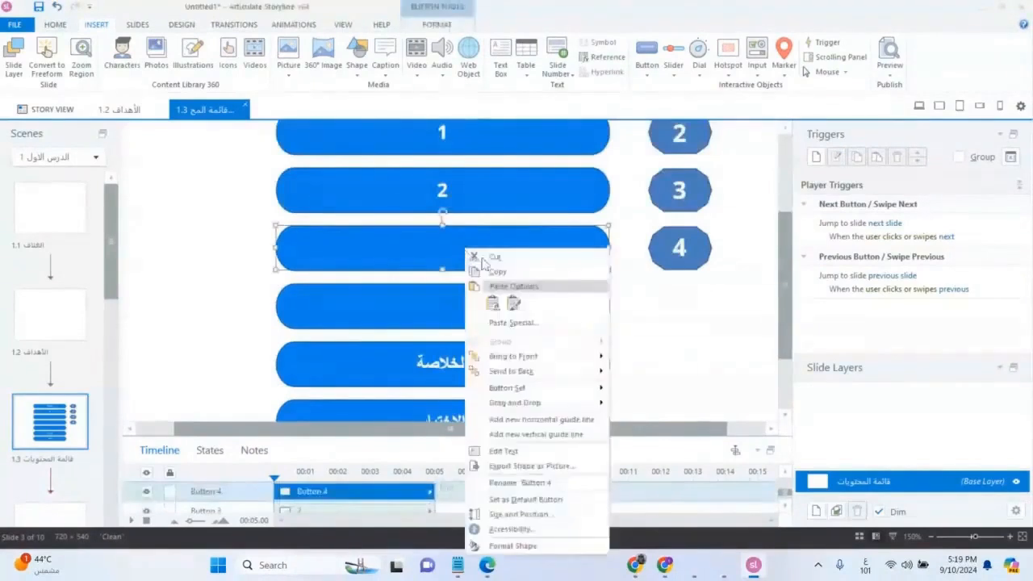
click(513, 452)
text(3)
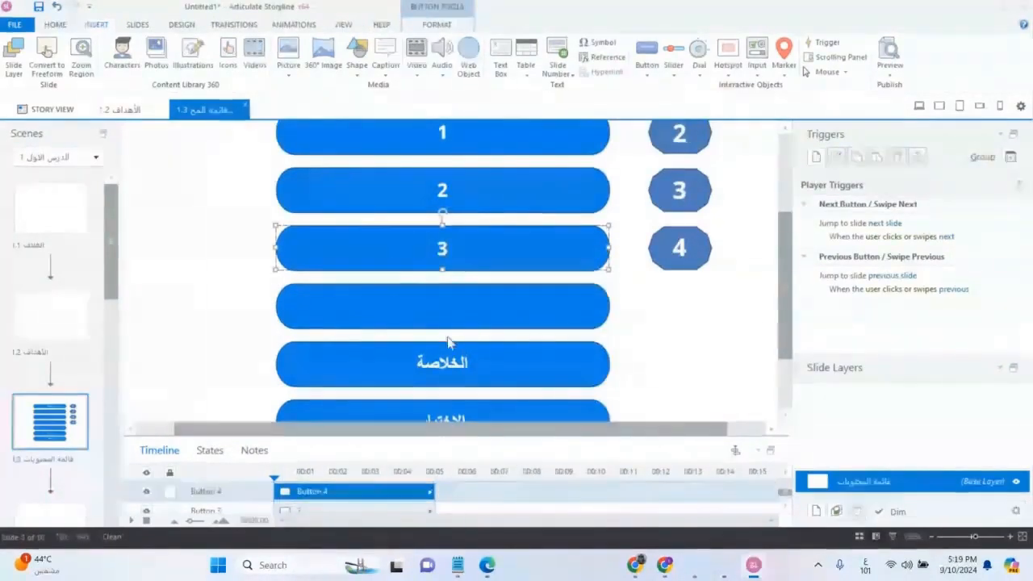
right_click(418, 300)
click(465, 204)
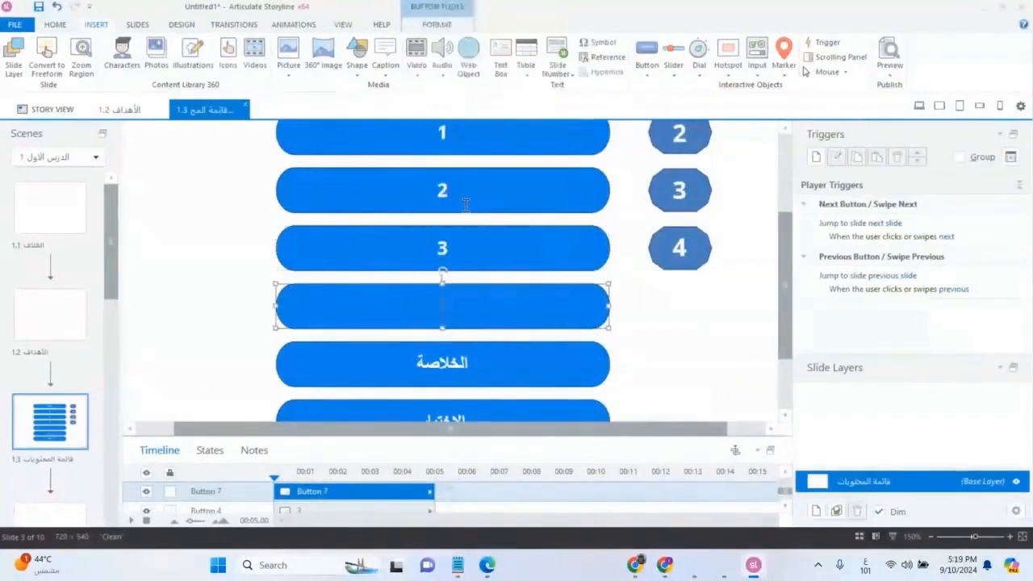
text(4)
click(202, 248)
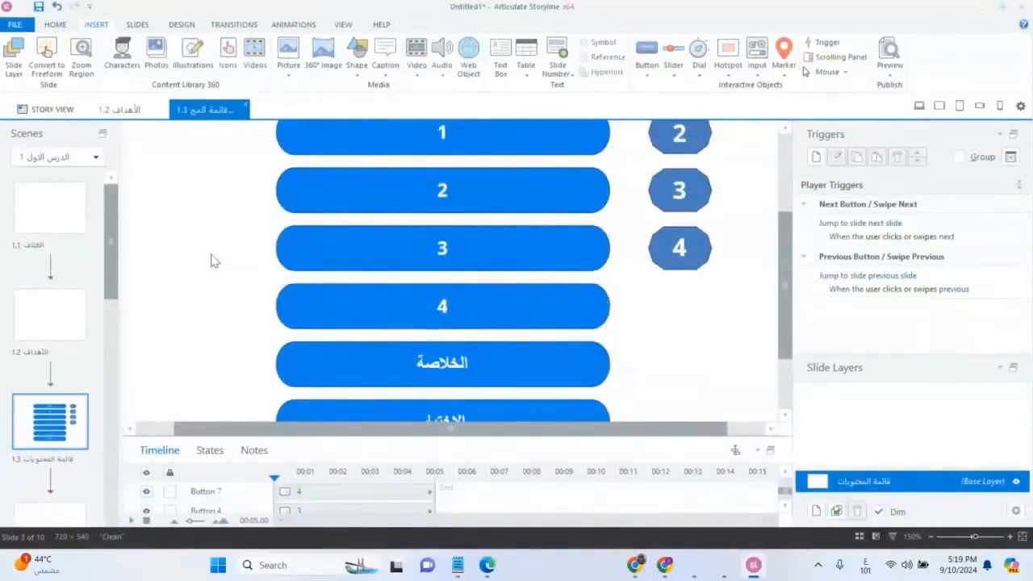
Duplicate polygons 2, 3 and 4 together and place the copies level with the fifth, sixth and seventh buttons
scroll(339, 241, up, 2)
scroll(294, 268, down, 3)
scroll(367, 337, up, 2)
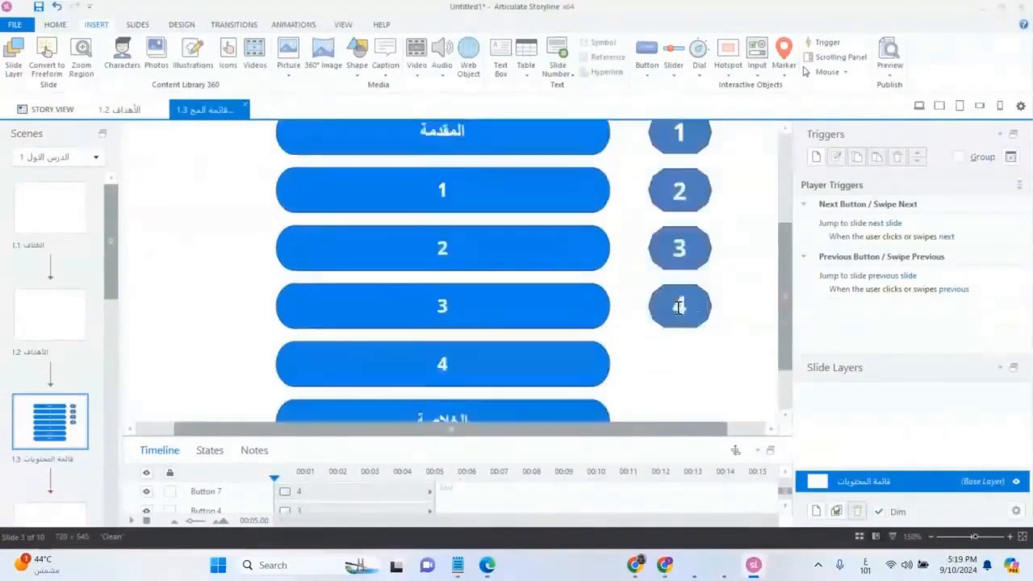
drag(662, 305, 637, 360)
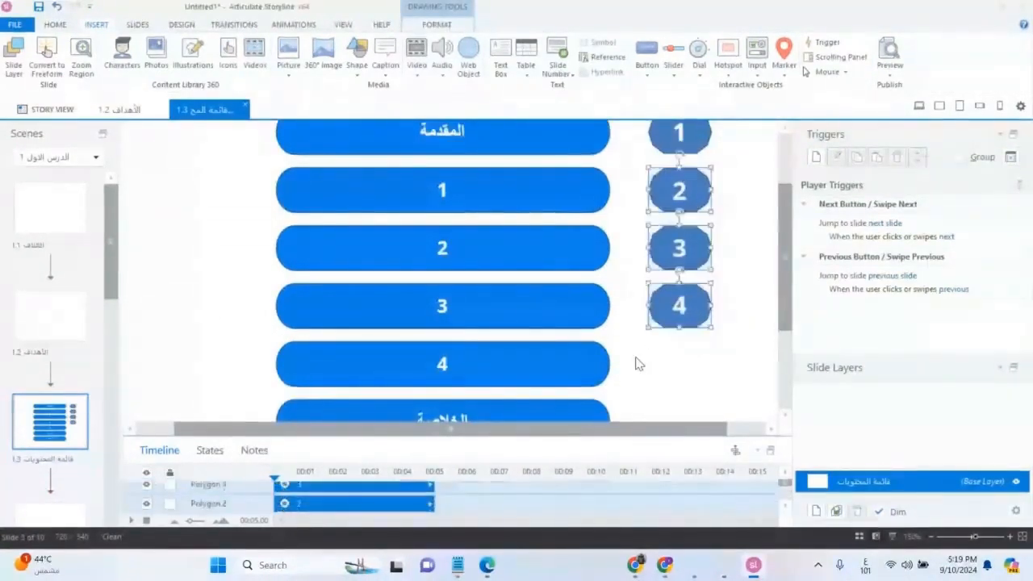
key(ctrl+d)
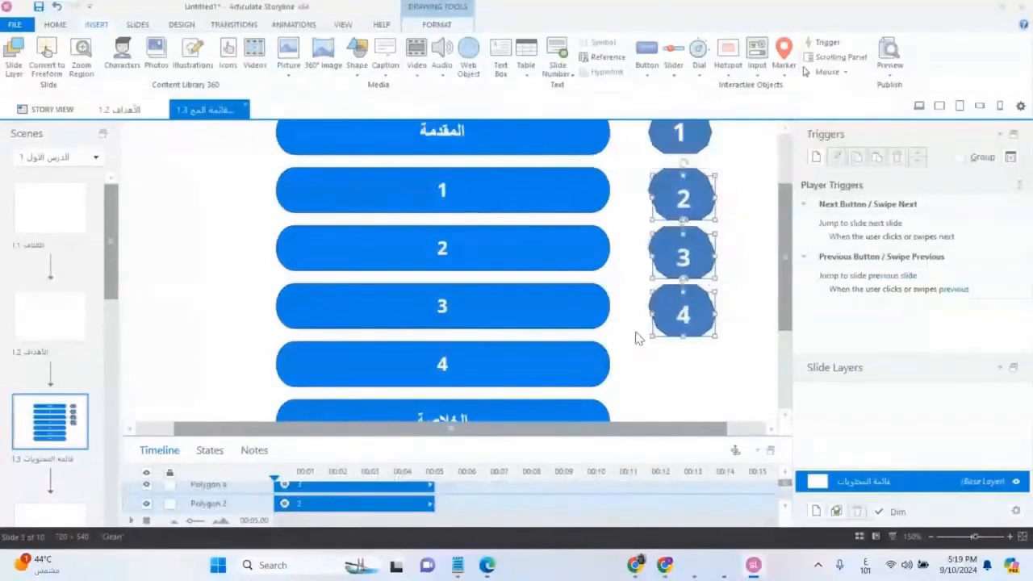
scroll(636, 359, down, 2)
drag(665, 176, 658, 344)
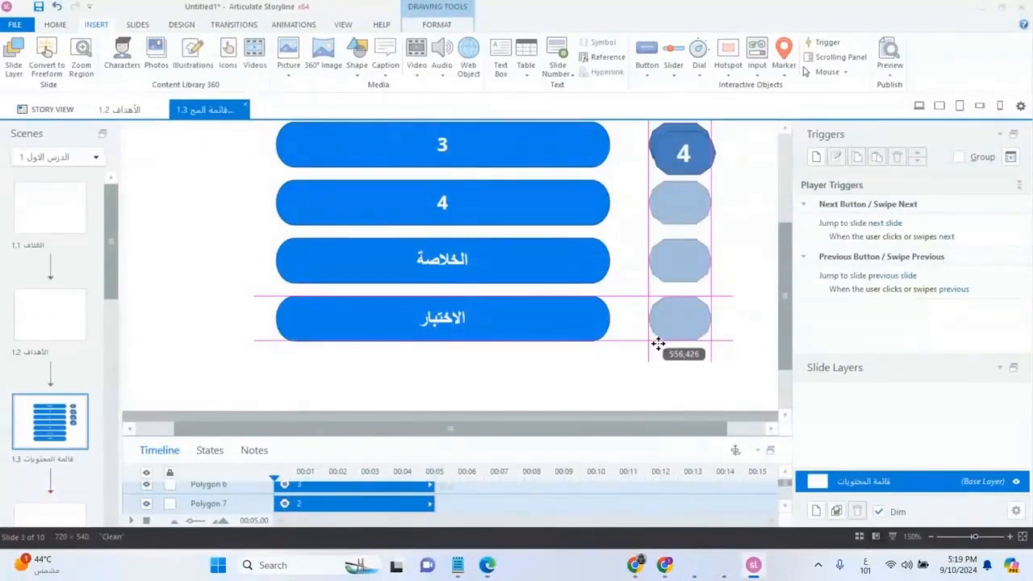
drag(658, 344, 659, 345)
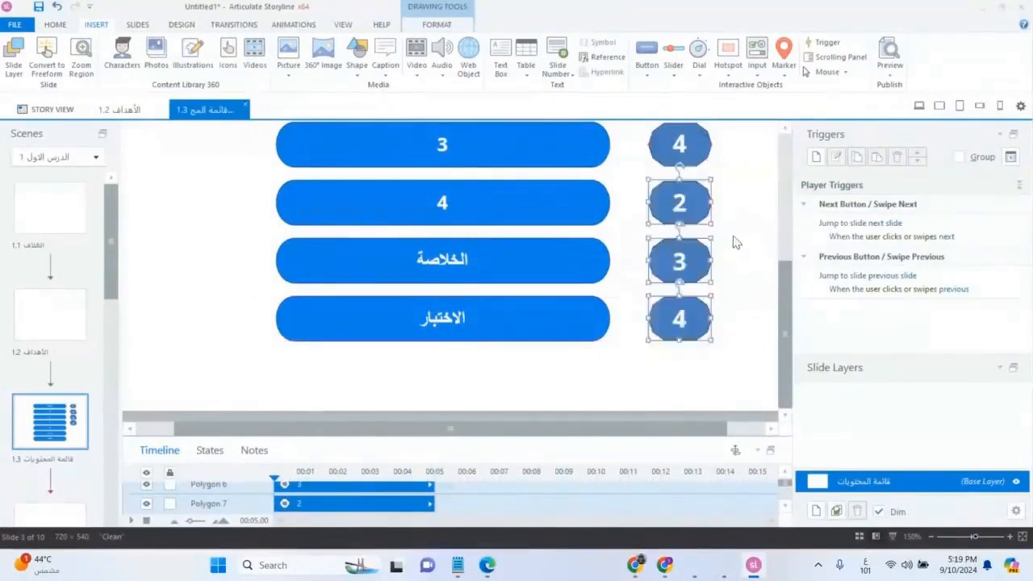
Renumber the three copied polygons beside the fifth, sixth and seventh buttons as 5, 6 and 7
click(680, 201)
text(5)
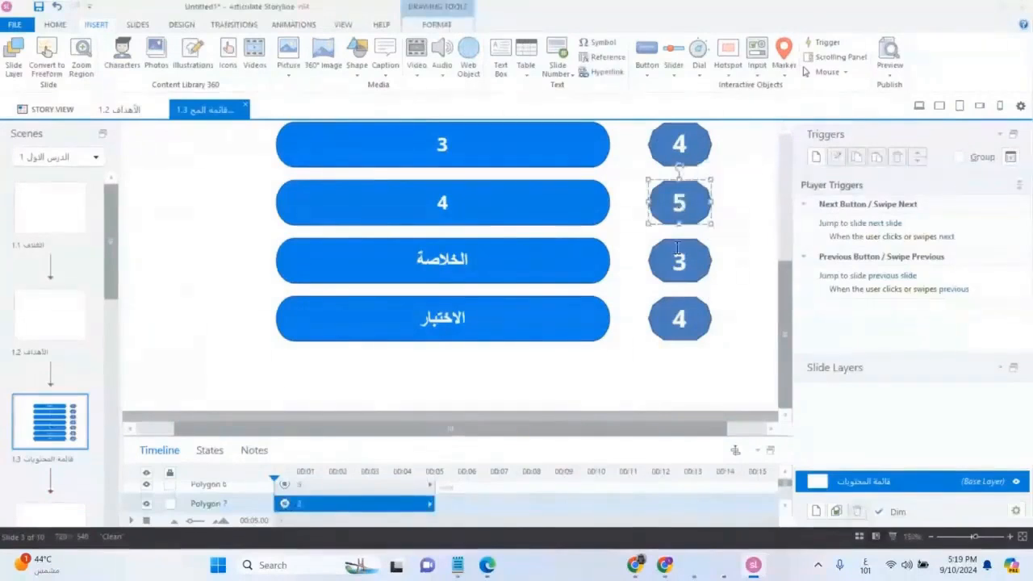
click(681, 267)
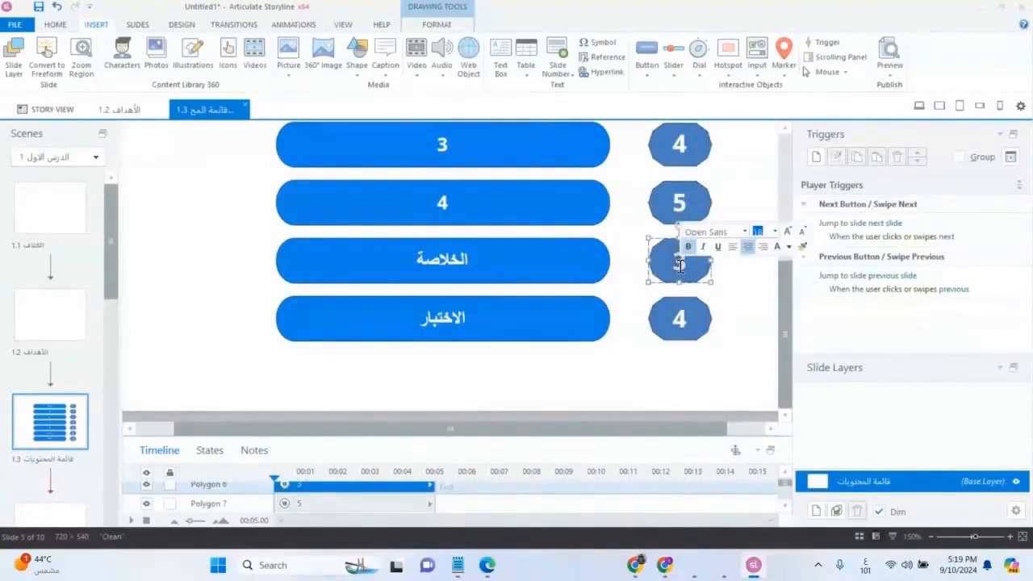
text(6)
click(681, 317)
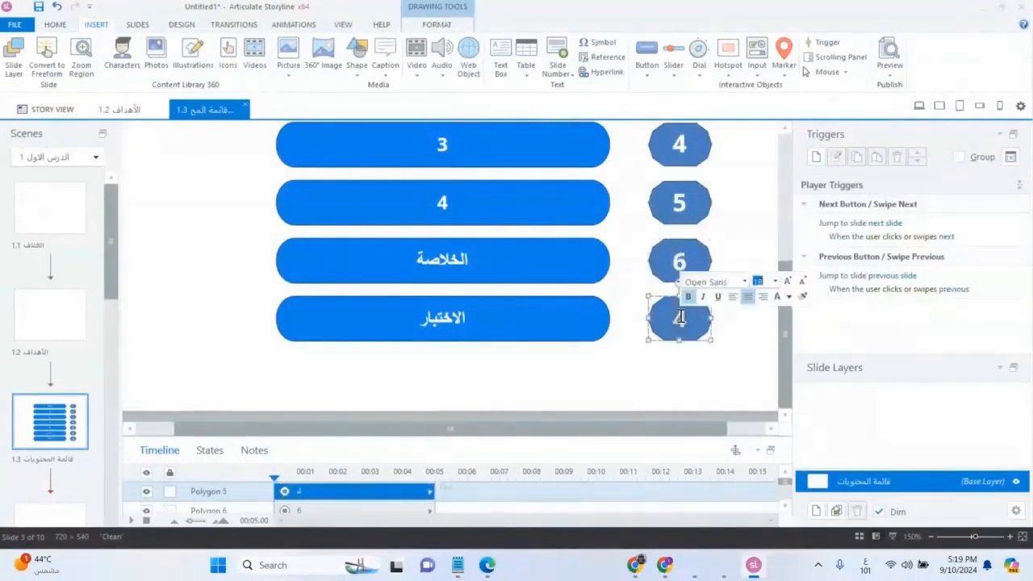
text(7)
click(662, 375)
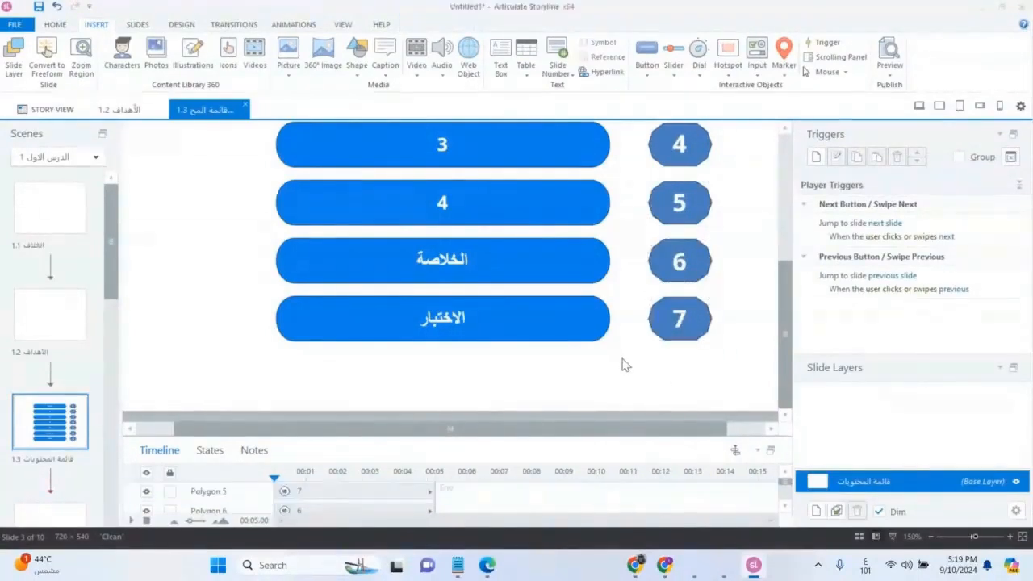
Add a trigger to the المقدمة button that jumps to slide 1.4 مقدمة when the user clicks it
scroll(623, 363, up, 3)
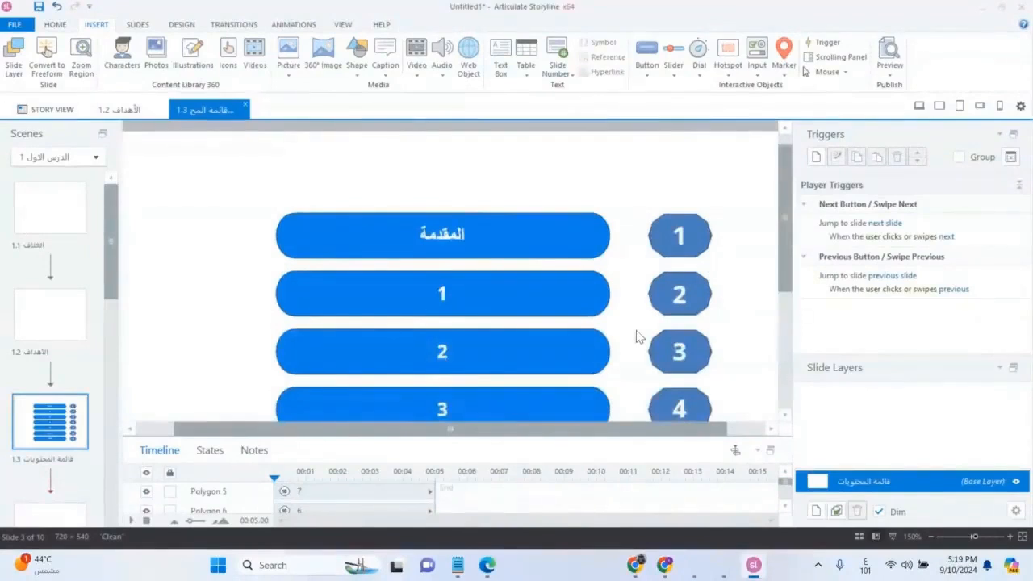
click(502, 217)
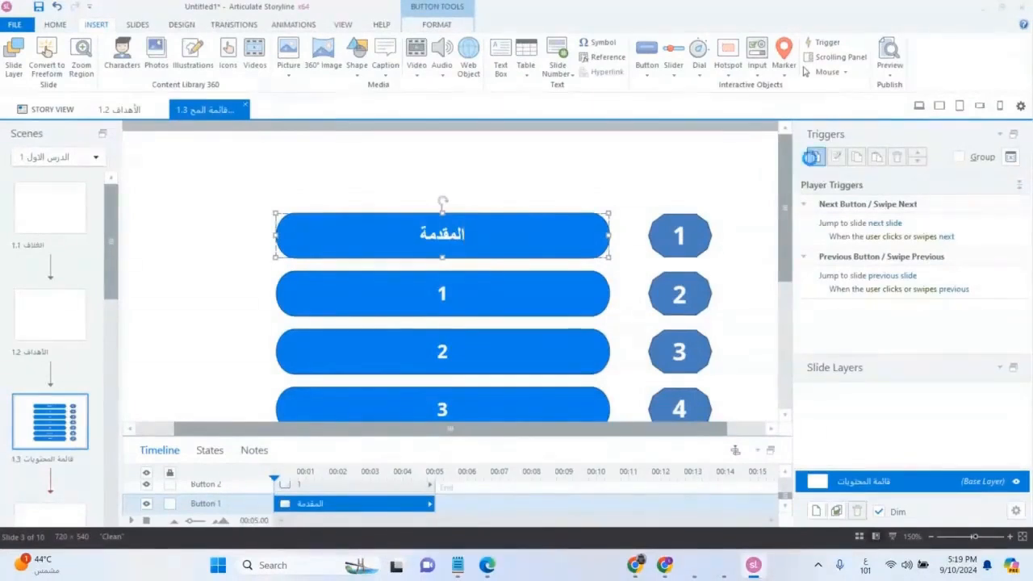
click(815, 158)
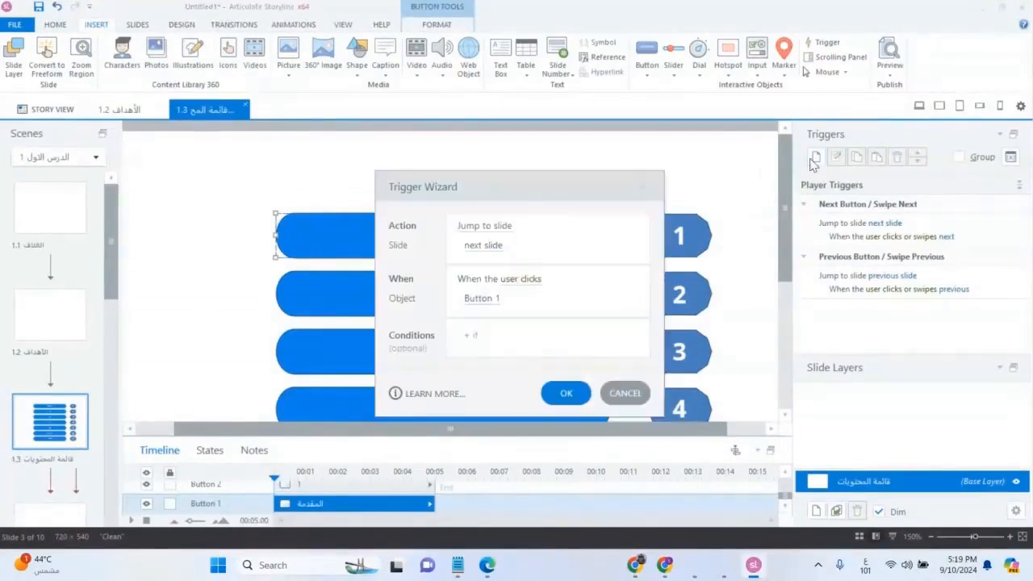
click(487, 247)
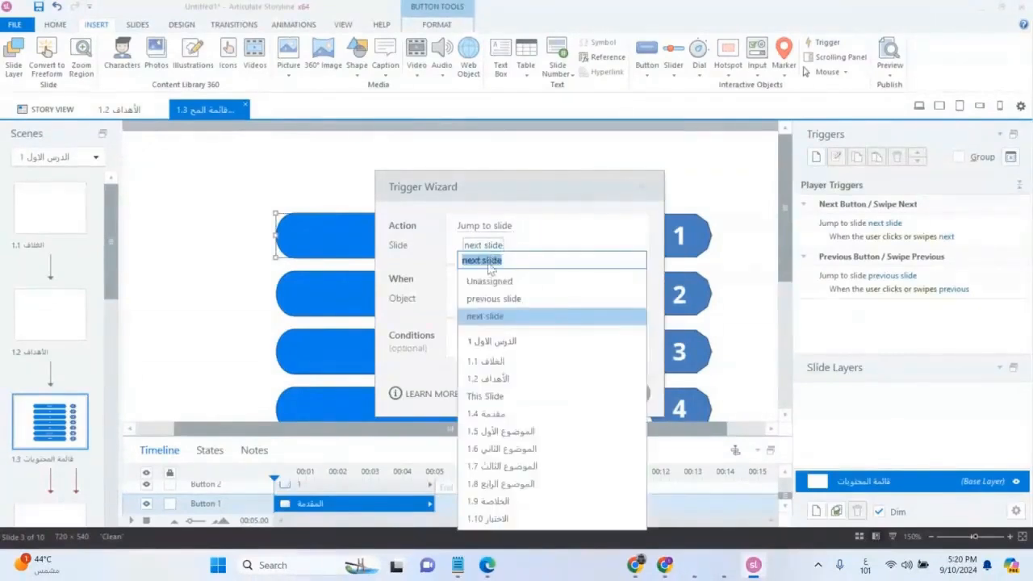
click(521, 414)
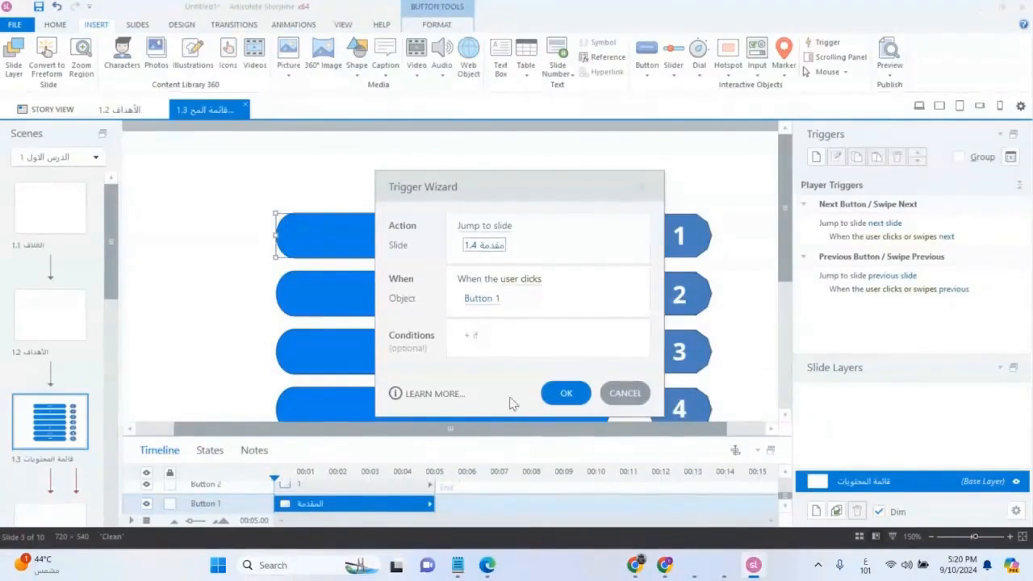
click(568, 395)
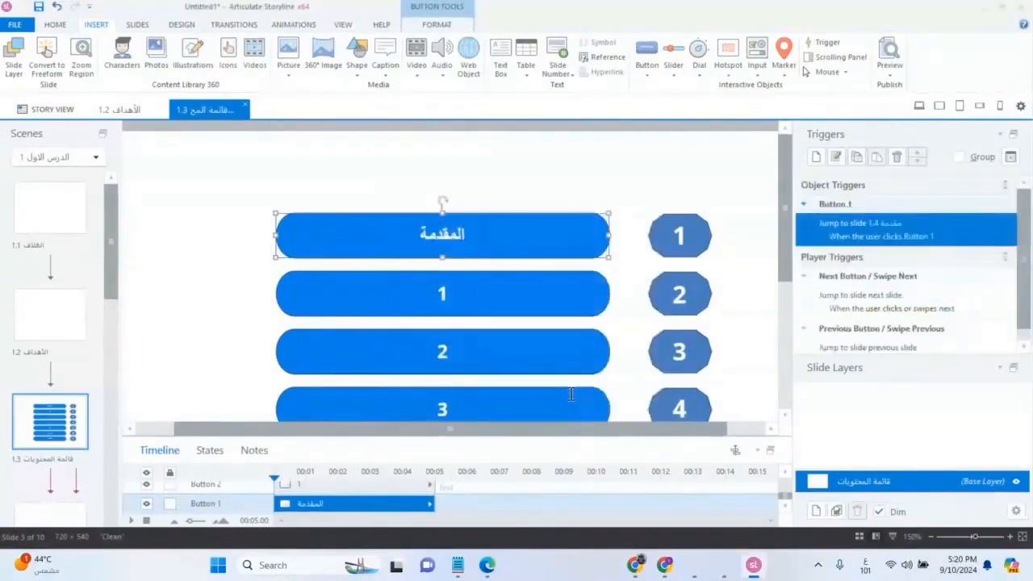
Add a trigger to the button labelled 1 that jumps to slide 1.5 الموضوع الأول on a user click
click(494, 294)
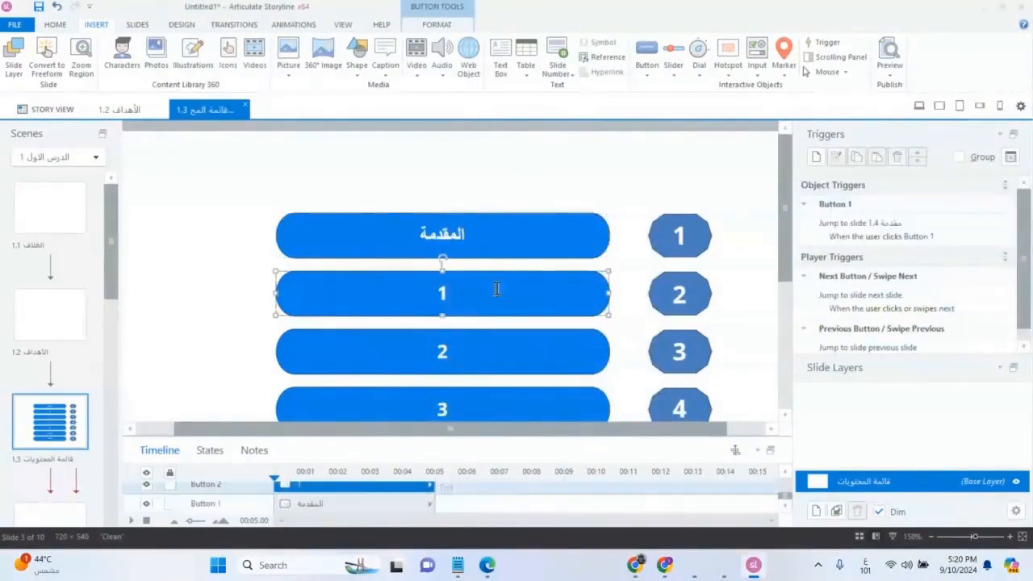
click(815, 158)
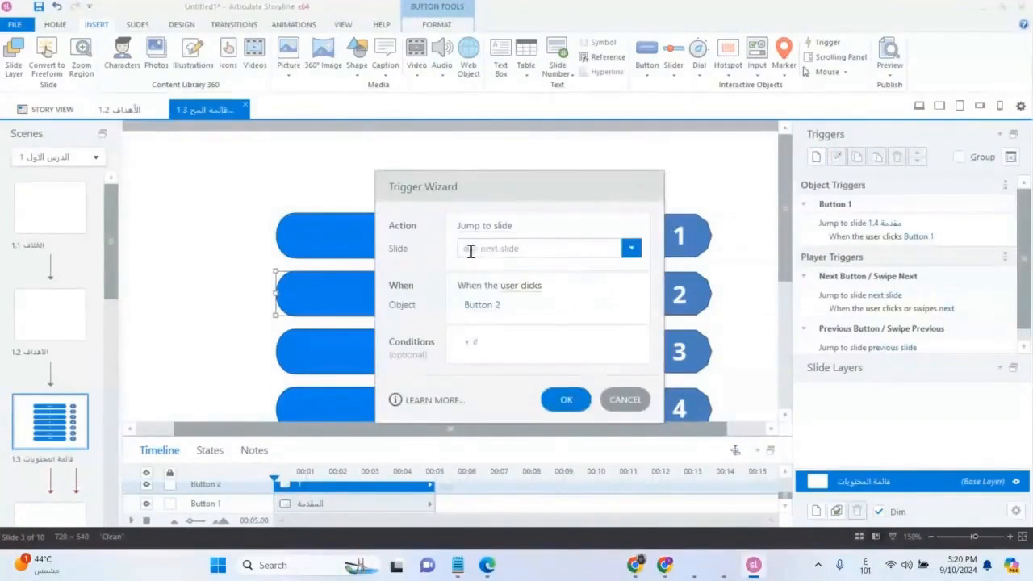
click(632, 249)
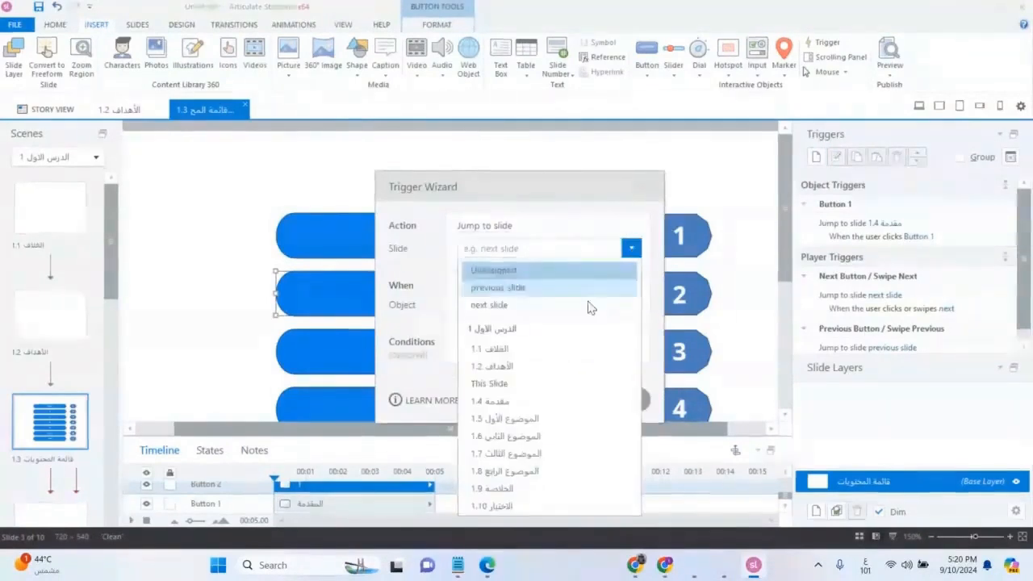
click(555, 420)
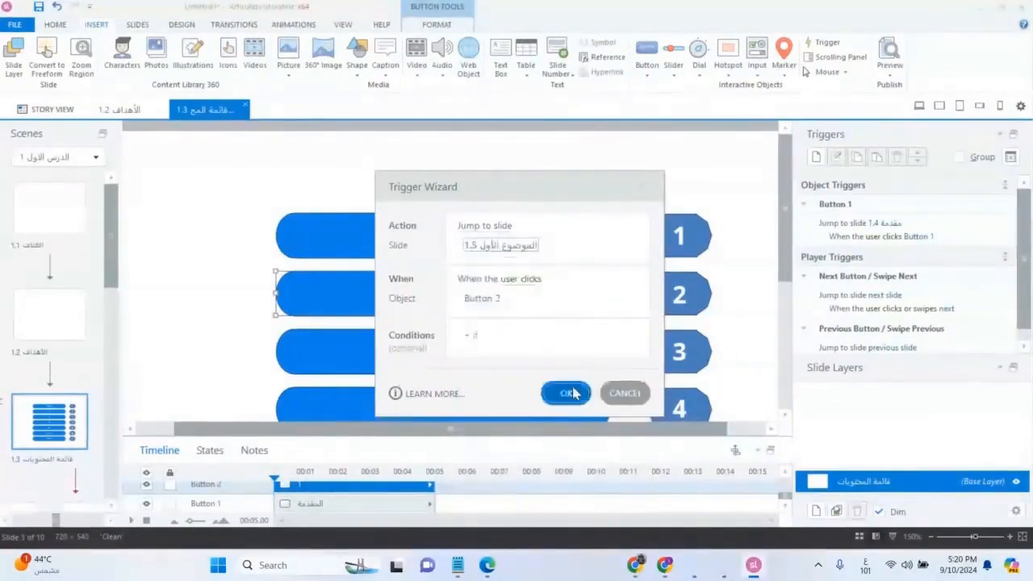
click(566, 395)
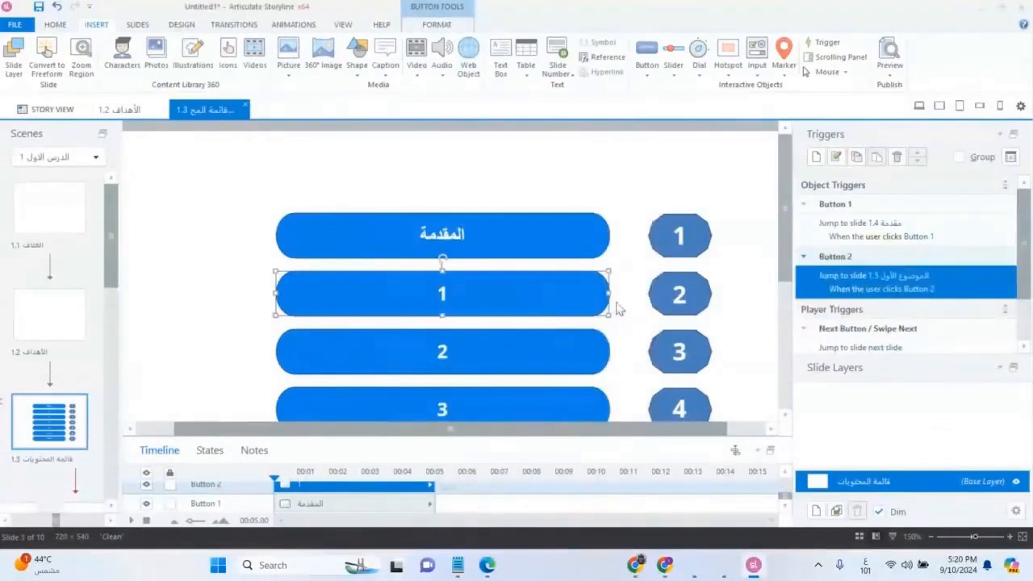
Add a trigger to the button labelled 2 that jumps to slide 1.6 الموضوع الثاني on a user click
scroll(614, 303, down, 3)
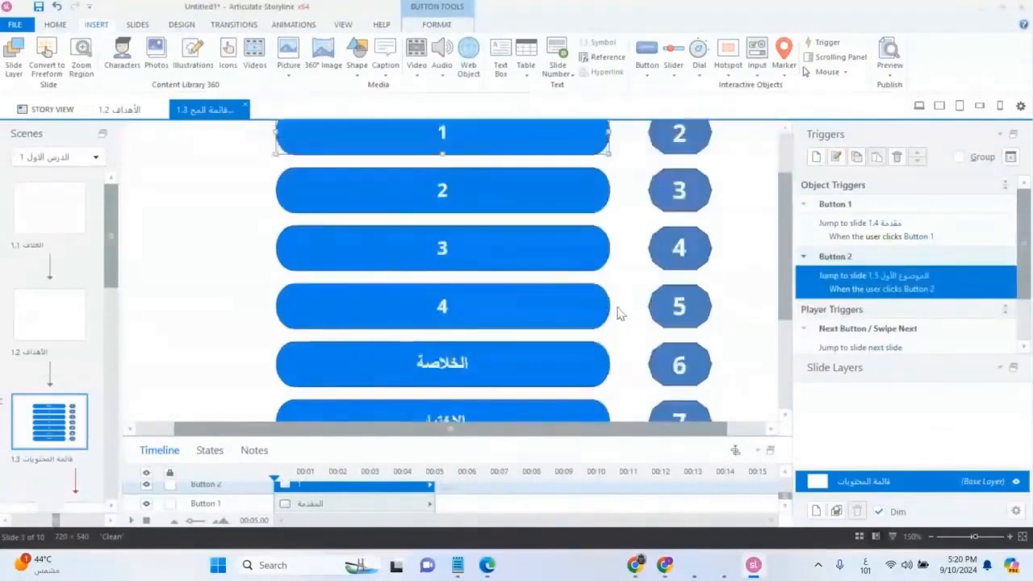
click(543, 172)
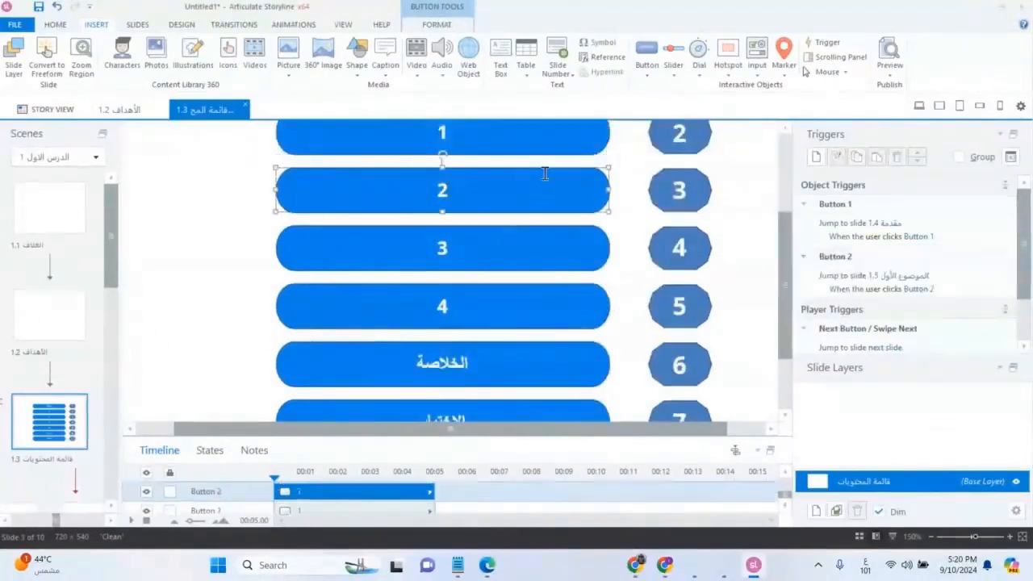
click(815, 159)
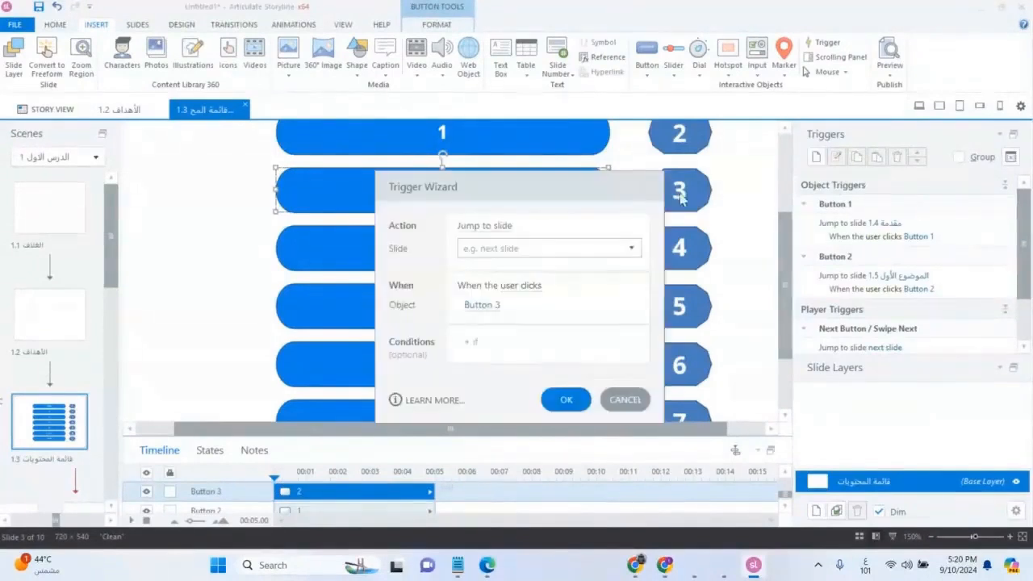
click(604, 248)
click(536, 438)
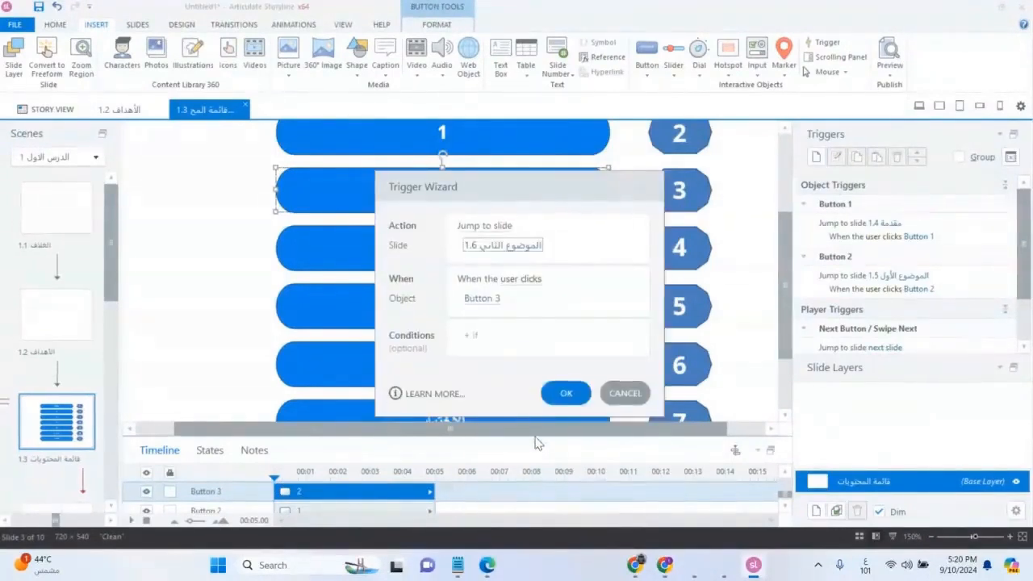
click(565, 393)
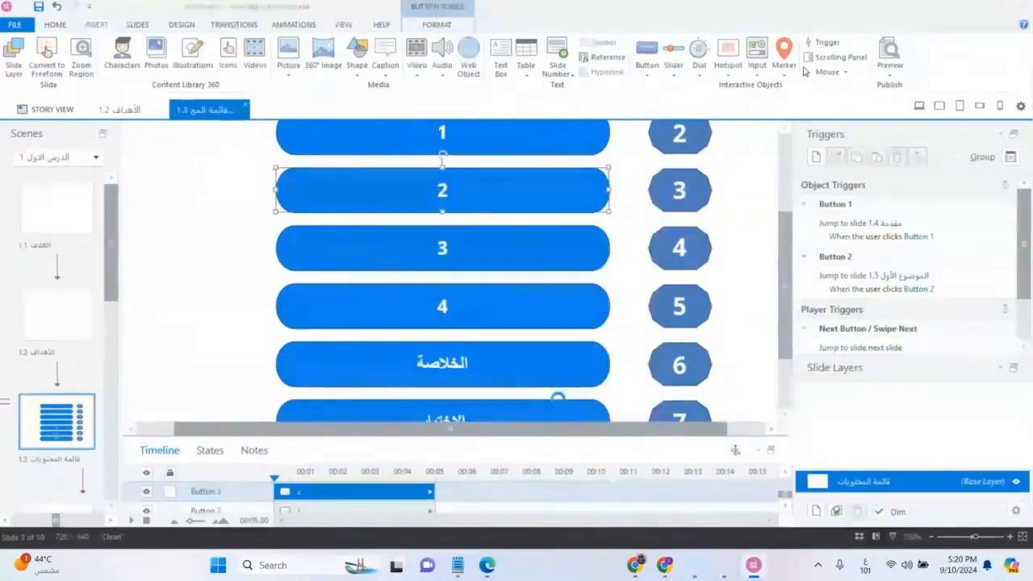
Add a trigger to the button labelled 3 that jumps to slide 1.7 الموضوع الثالث on a user click
click(538, 242)
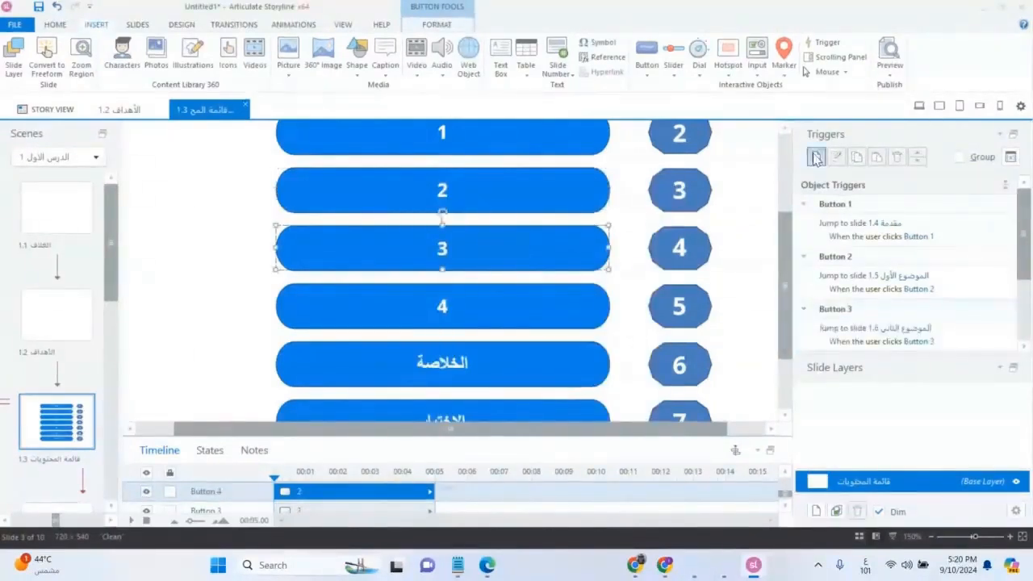
click(814, 158)
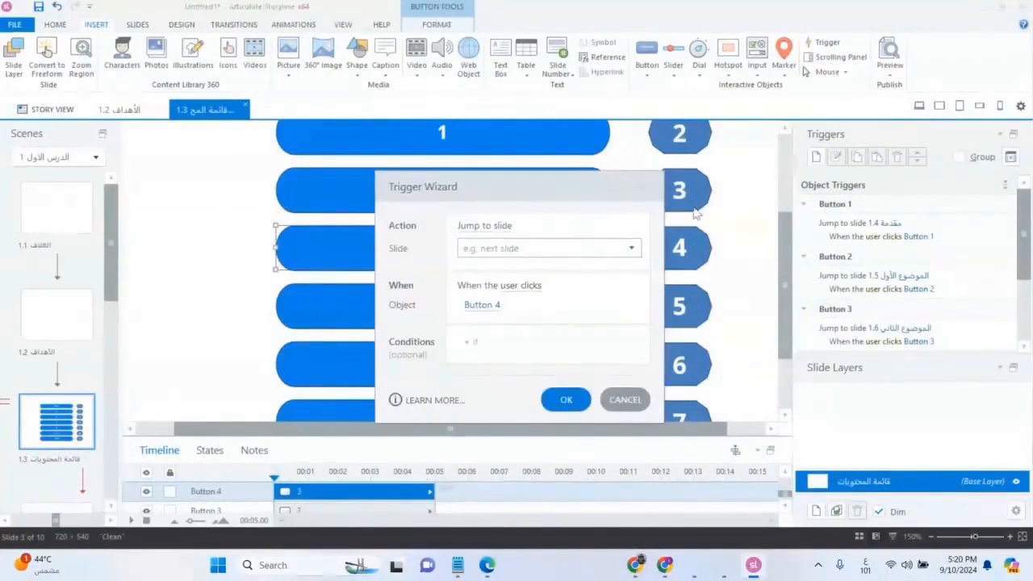
click(632, 252)
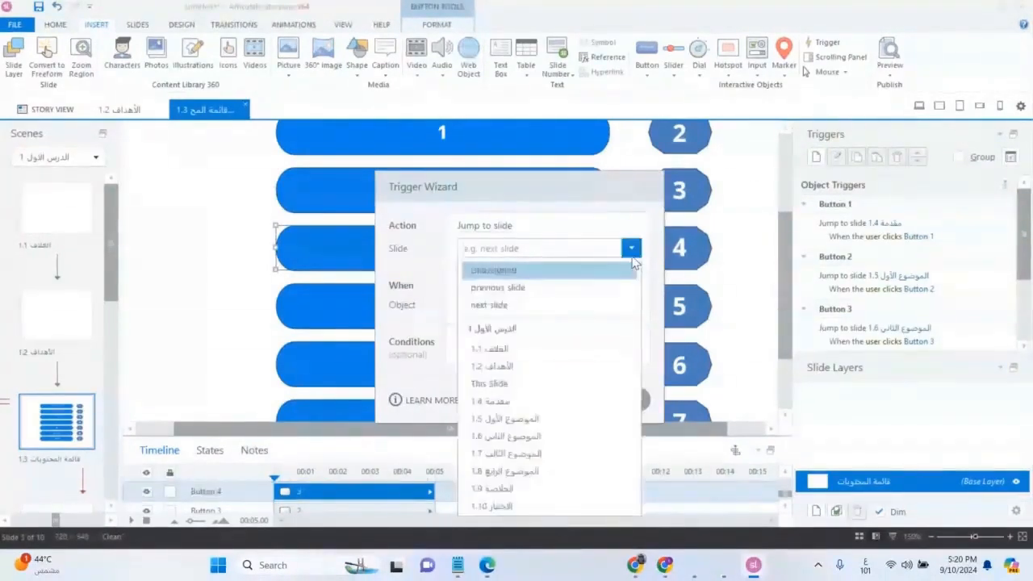
click(547, 457)
click(565, 397)
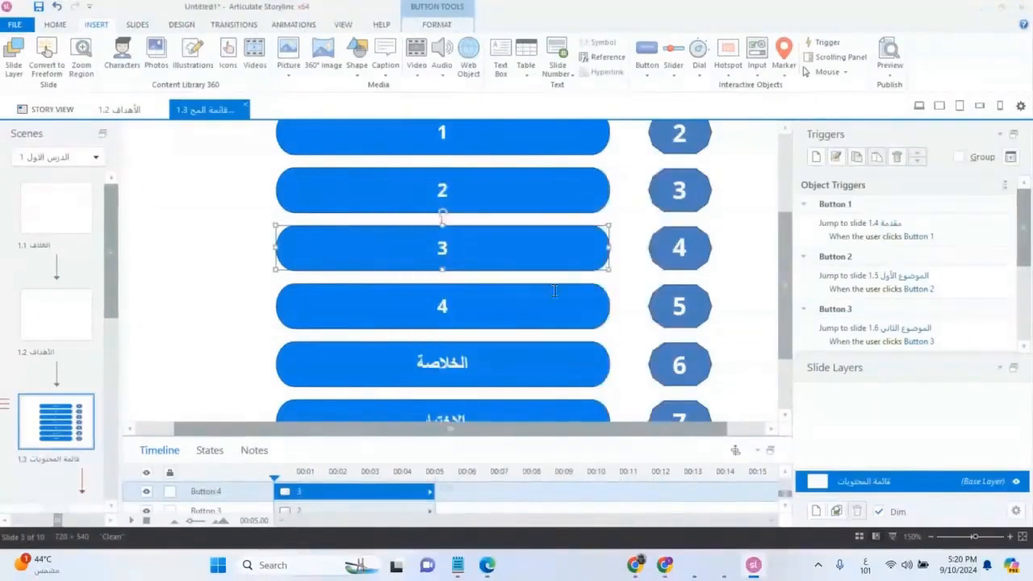
Start a jump-to-slide trigger for the button labelled 4 and show the available target slides
click(500, 295)
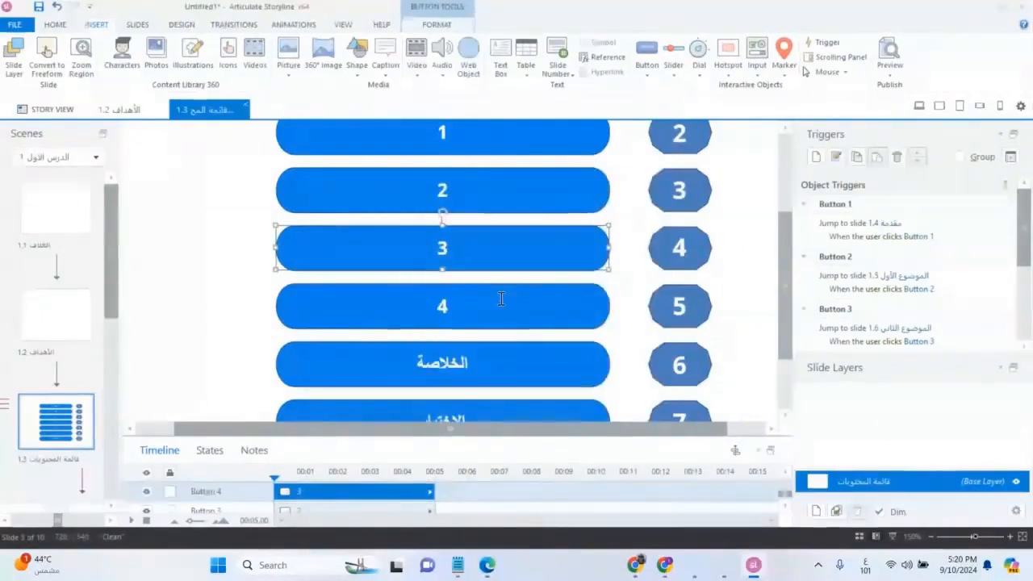
click(815, 158)
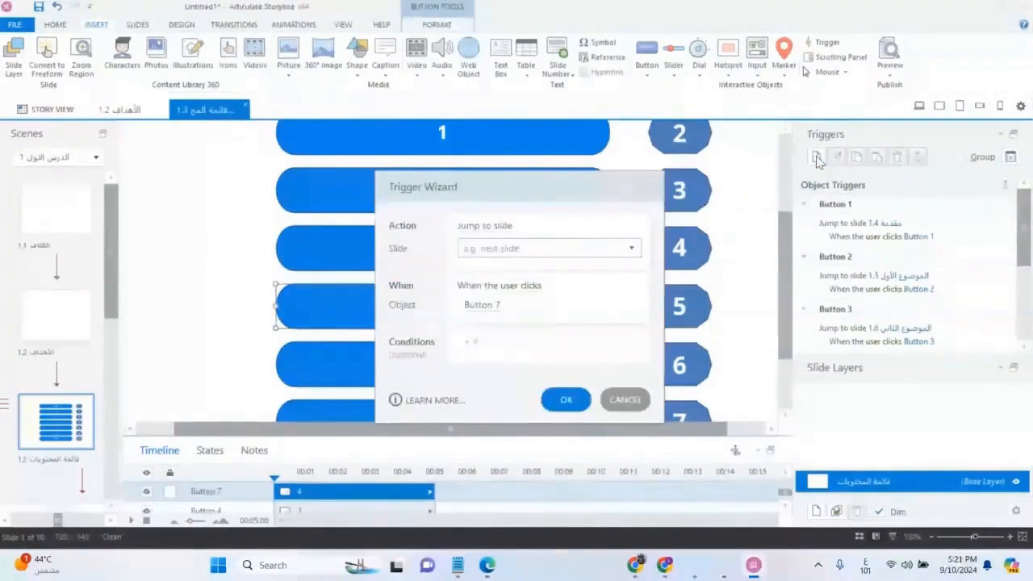
click(630, 251)
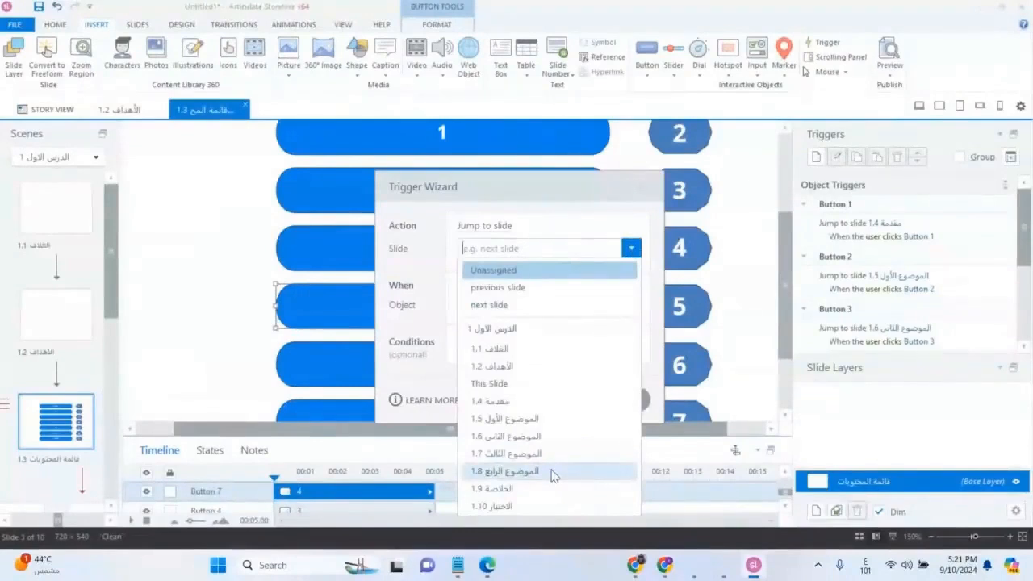
Capture a screenshot of the area around the Trigger Wizard with its target slides showing, and switch to another window
key(super+shift+s)
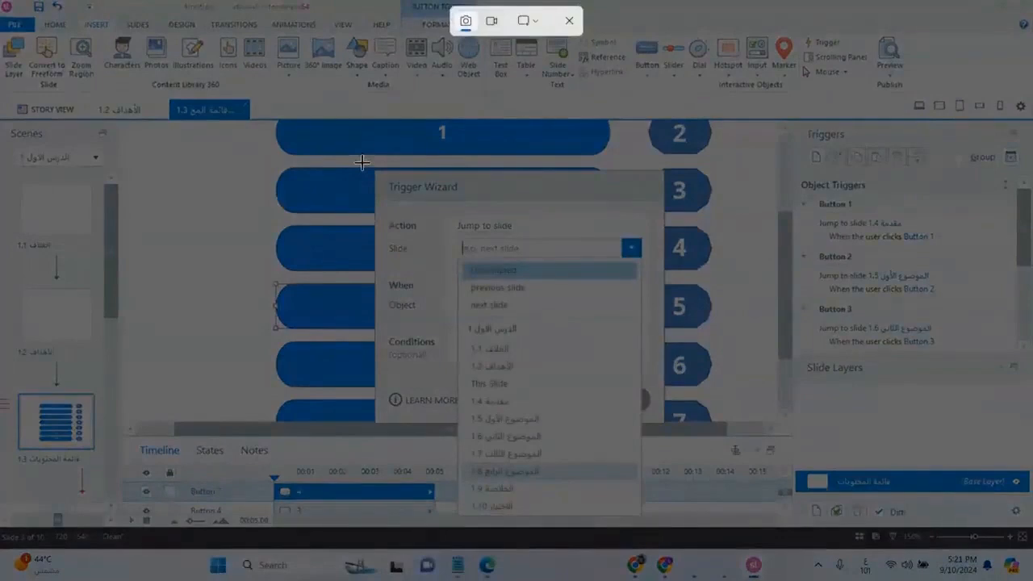
drag(354, 118, 876, 537)
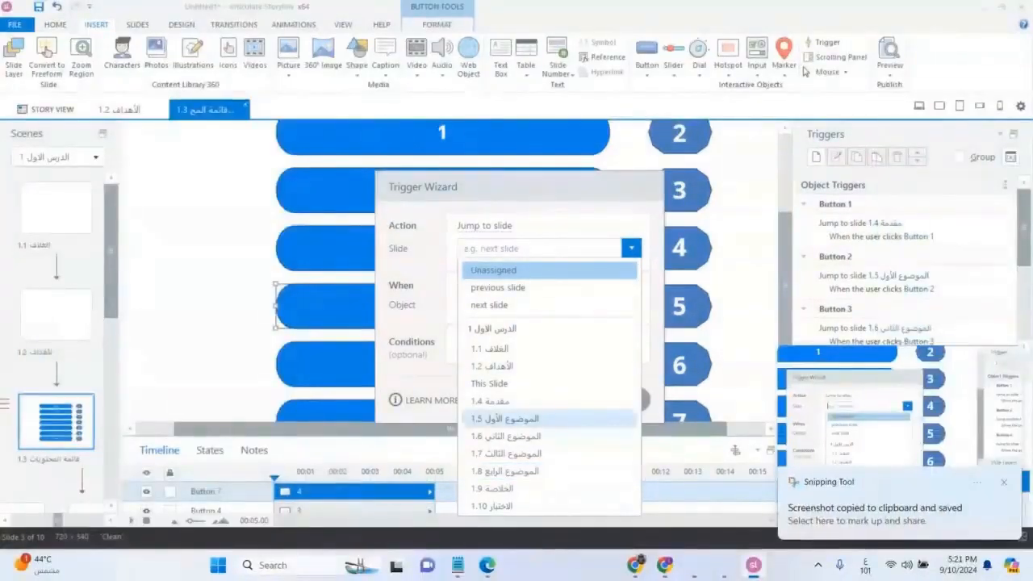
key(alt+Tab)
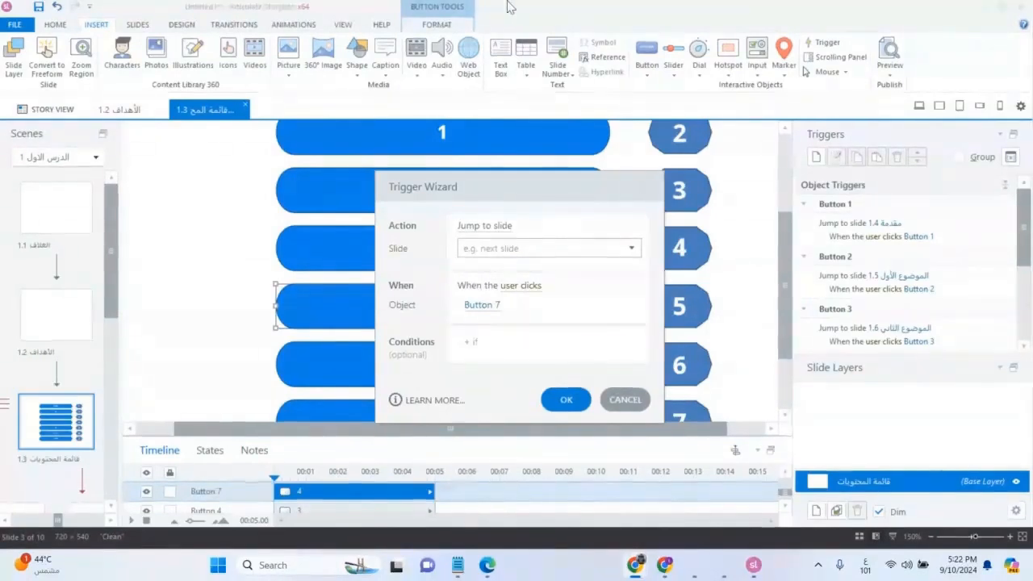
Set the trigger's target to slide 1.8 الموضوع الرابع and accept the trigger for the button labelled 4
click(630, 250)
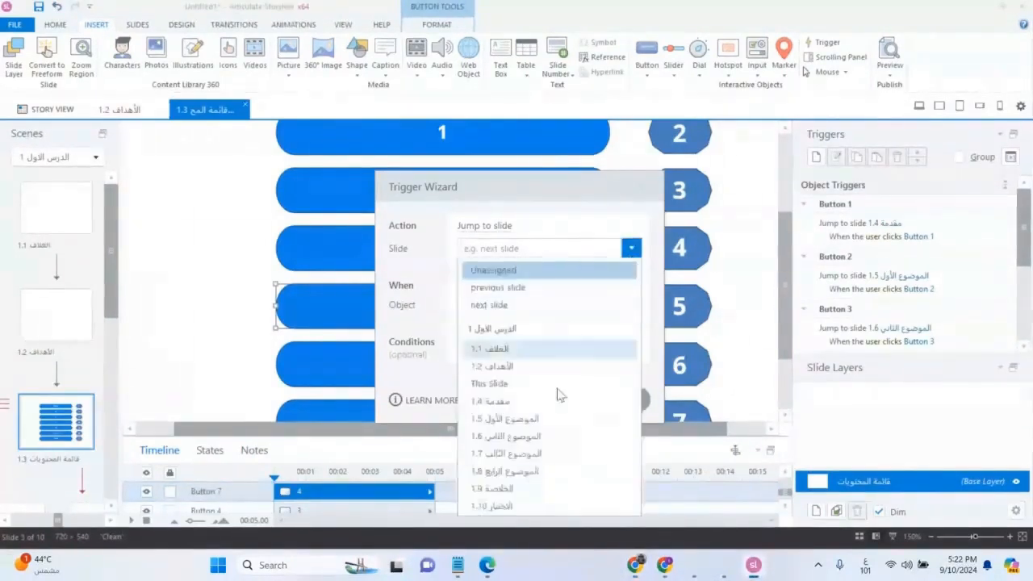
click(555, 481)
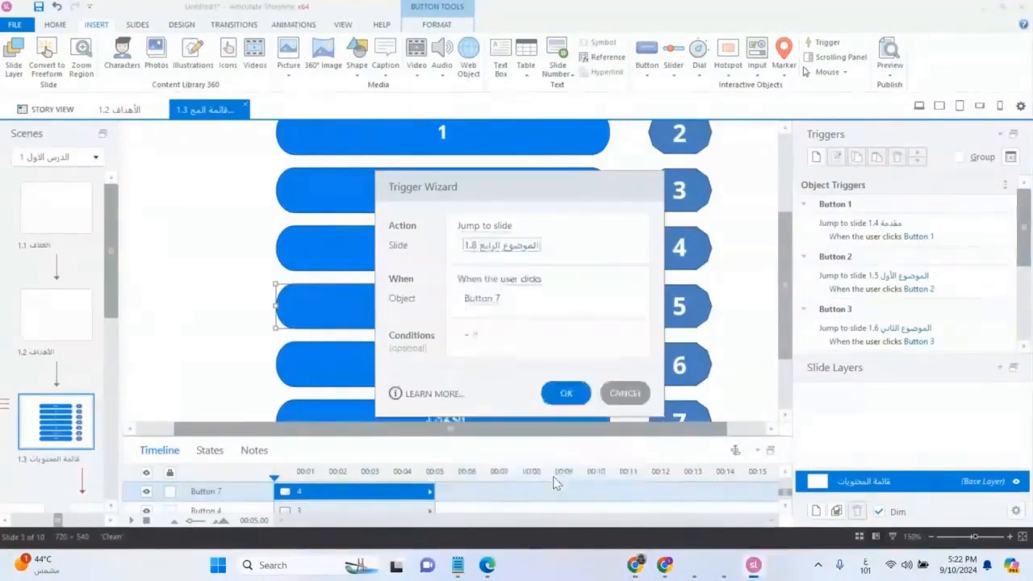
click(566, 393)
Add a trigger to the الخلاصة button that jumps to slide 1.9 الخلاصة when the user clicks it
scroll(468, 331, down, 2)
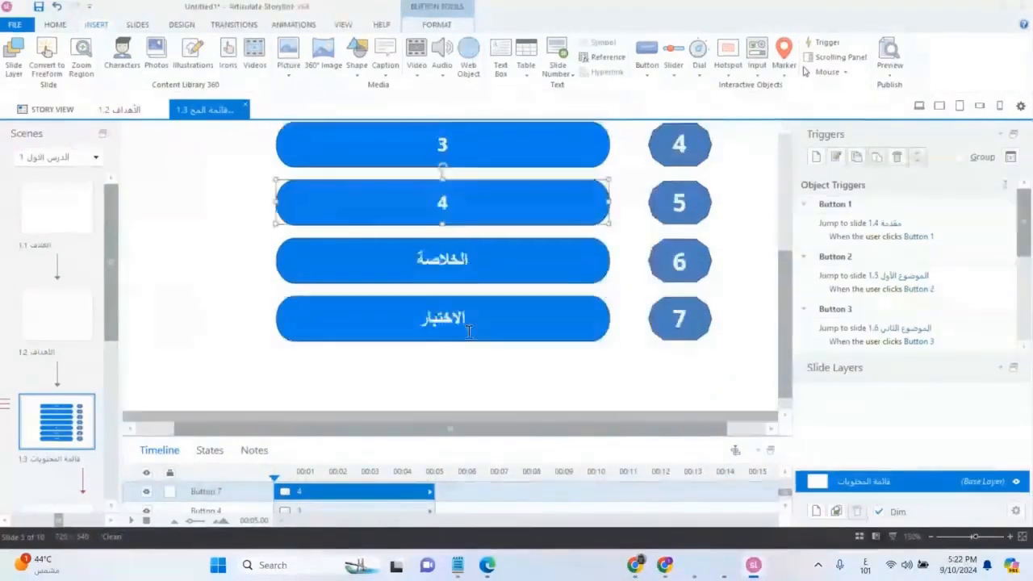
click(531, 246)
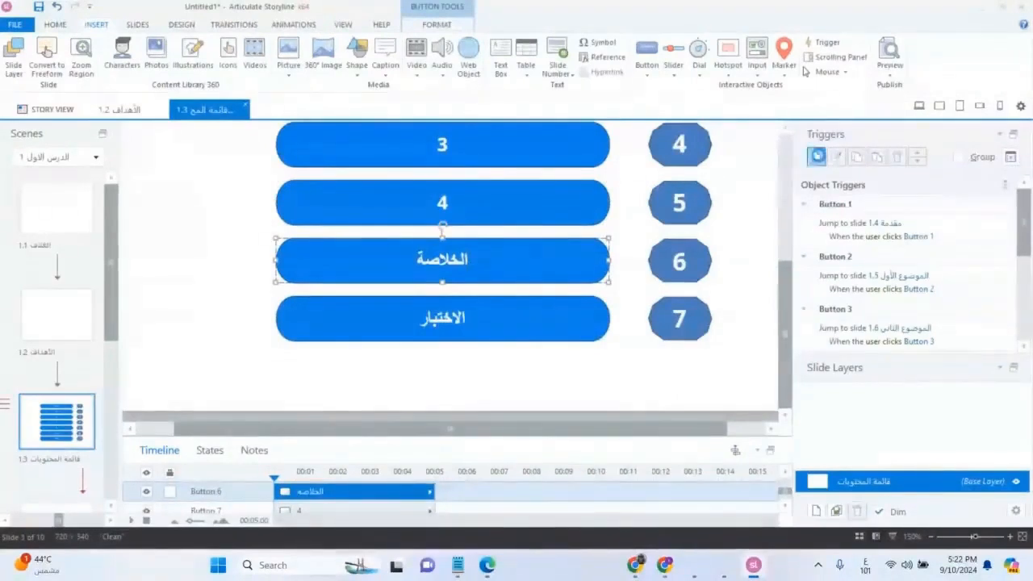
click(818, 157)
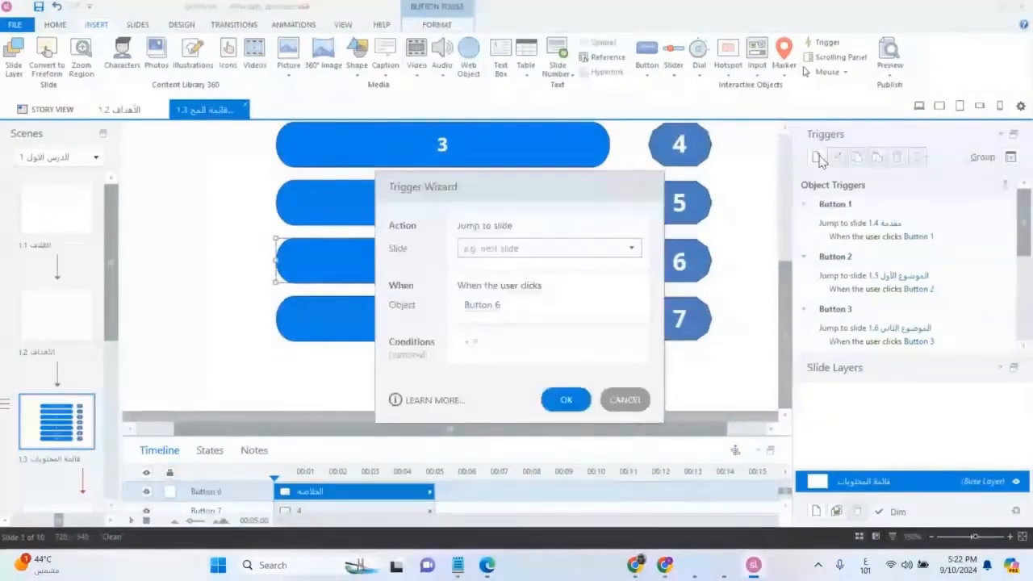
click(631, 250)
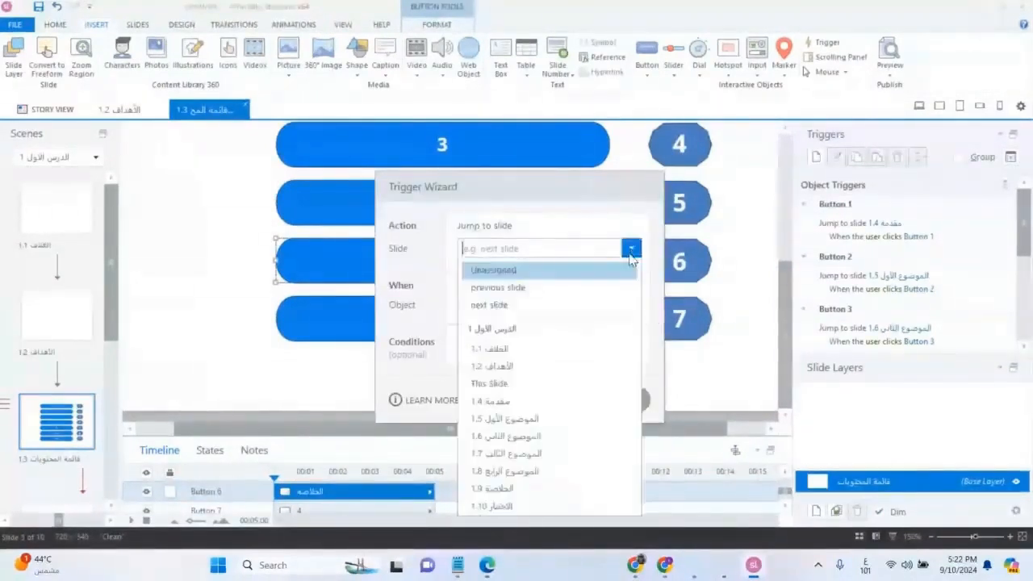
click(518, 488)
click(566, 394)
Add a trigger to the الاختبار button that jumps to slide 1.10 الاختبار when the user clicks it
click(565, 321)
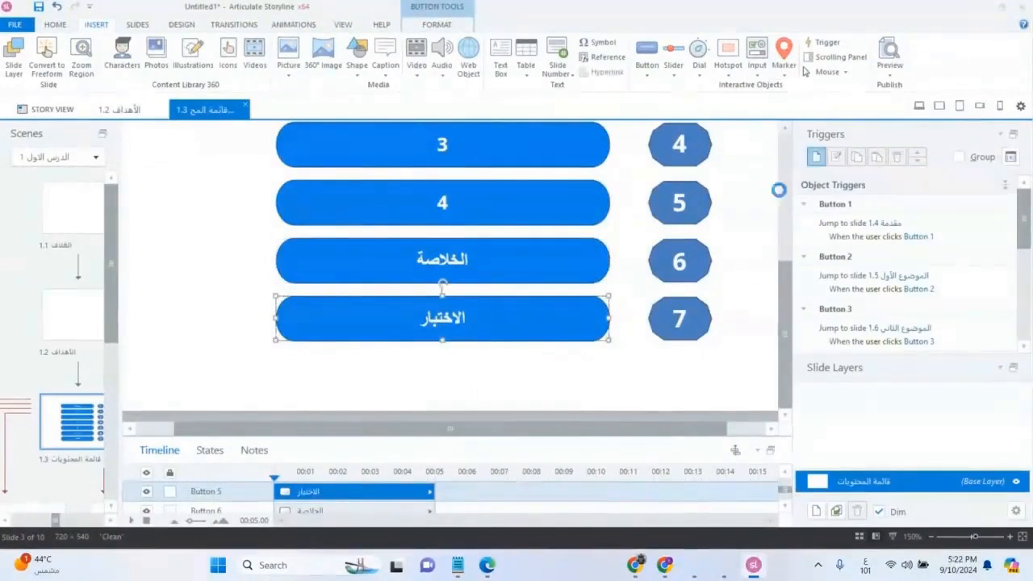
click(816, 156)
click(630, 248)
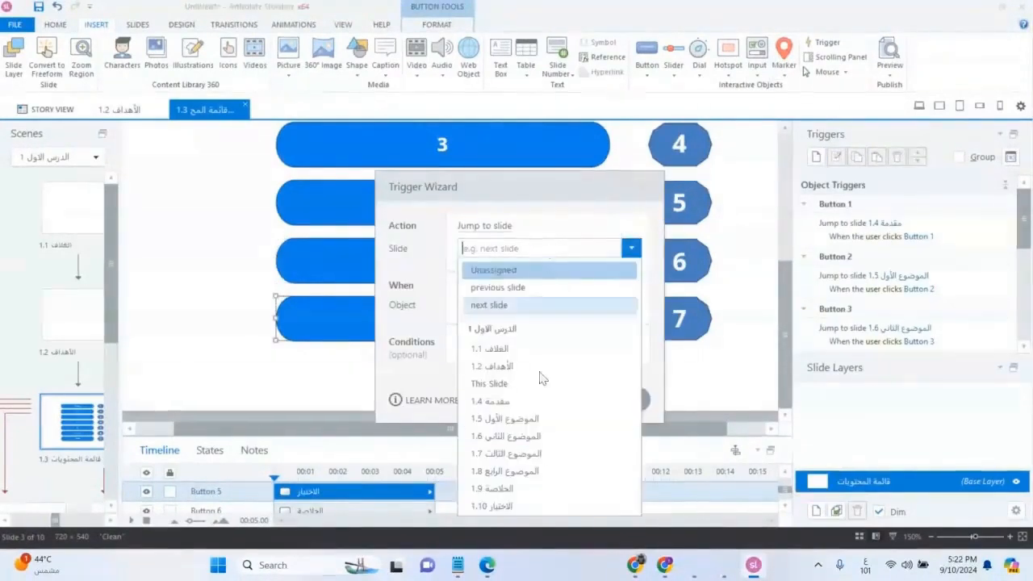
click(534, 514)
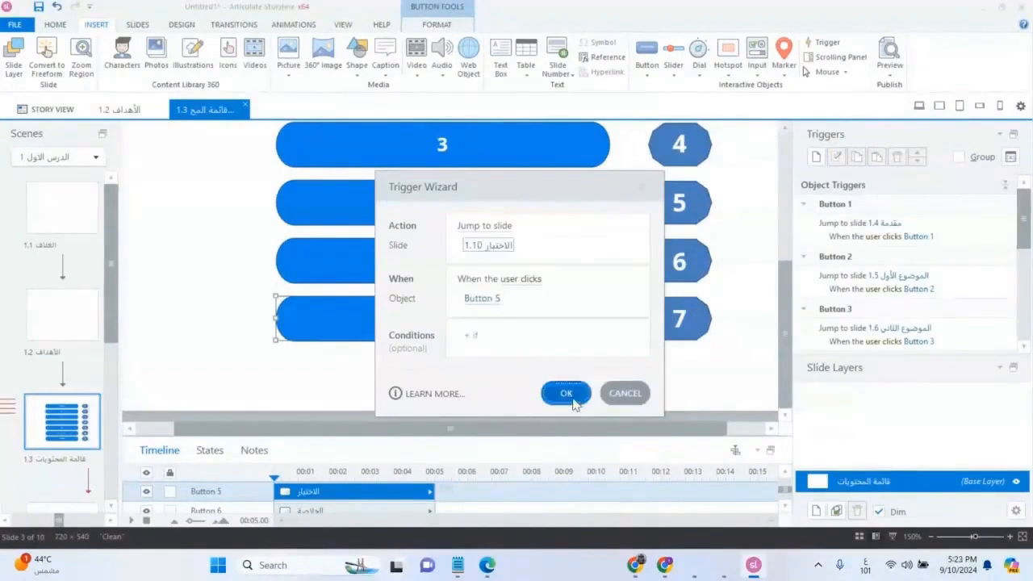
click(566, 393)
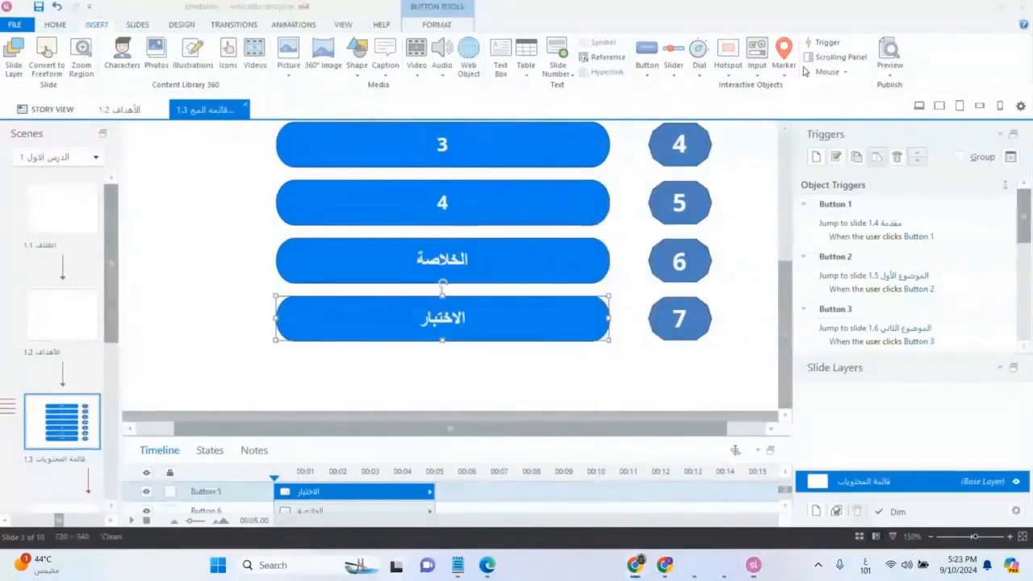